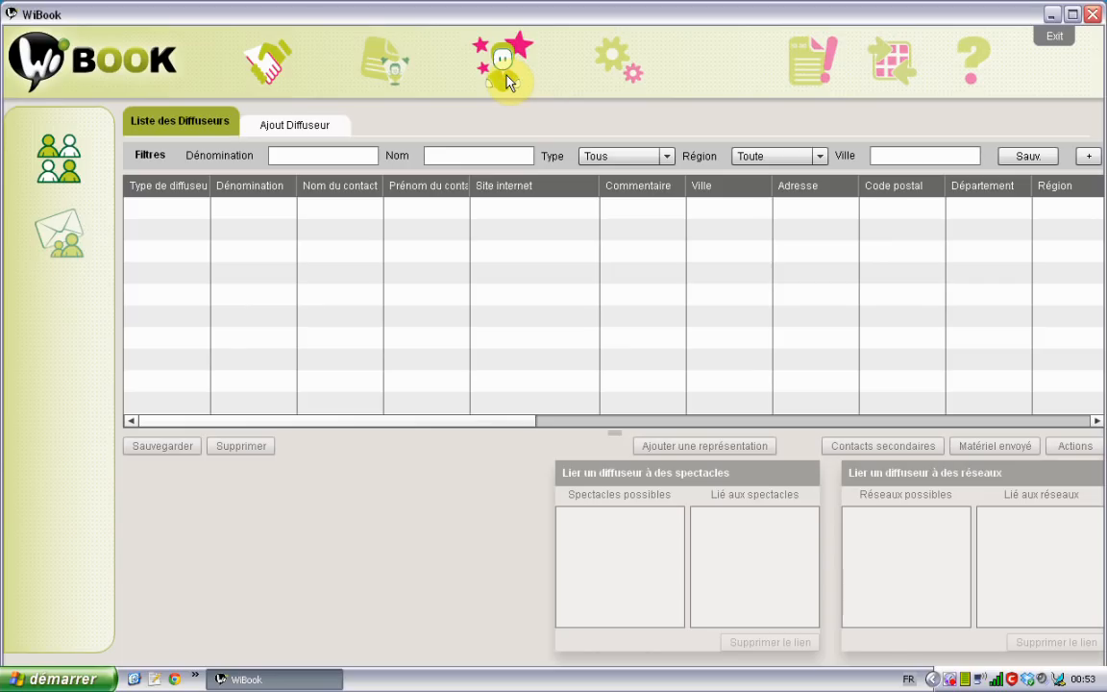
Browse the Membres, Compagnies and Spectacles lists, then bring up the Ajout de Compagnie form
{"action": "left_click", "coordinate": [506, 82]}
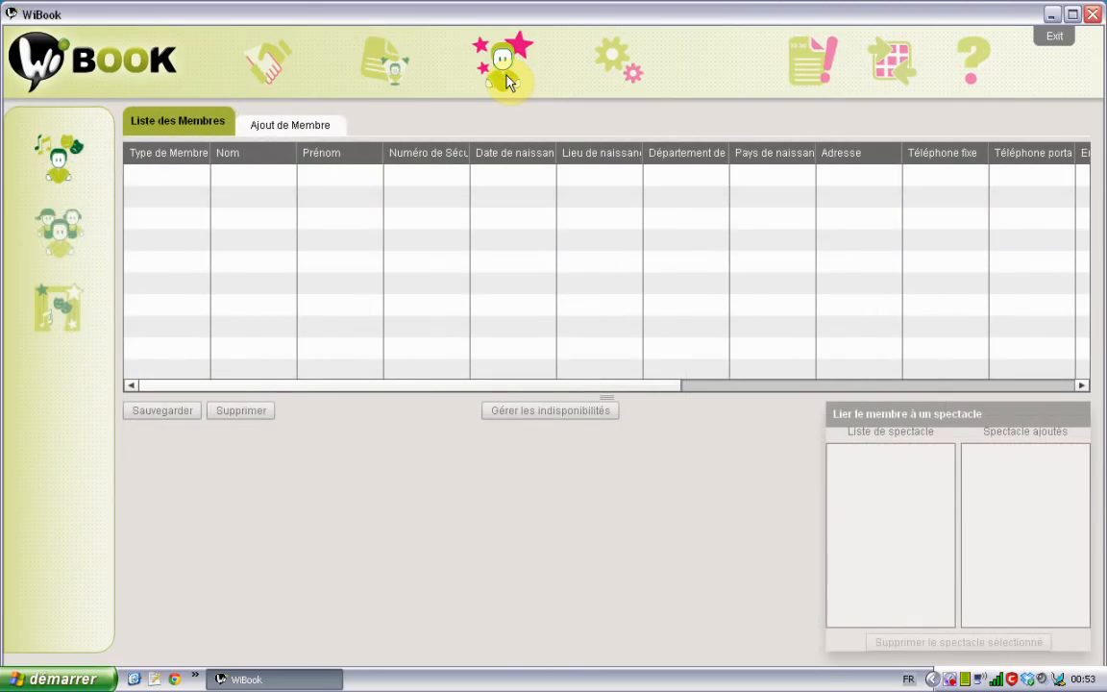
{"action": "left_click", "coordinate": [62, 247]}
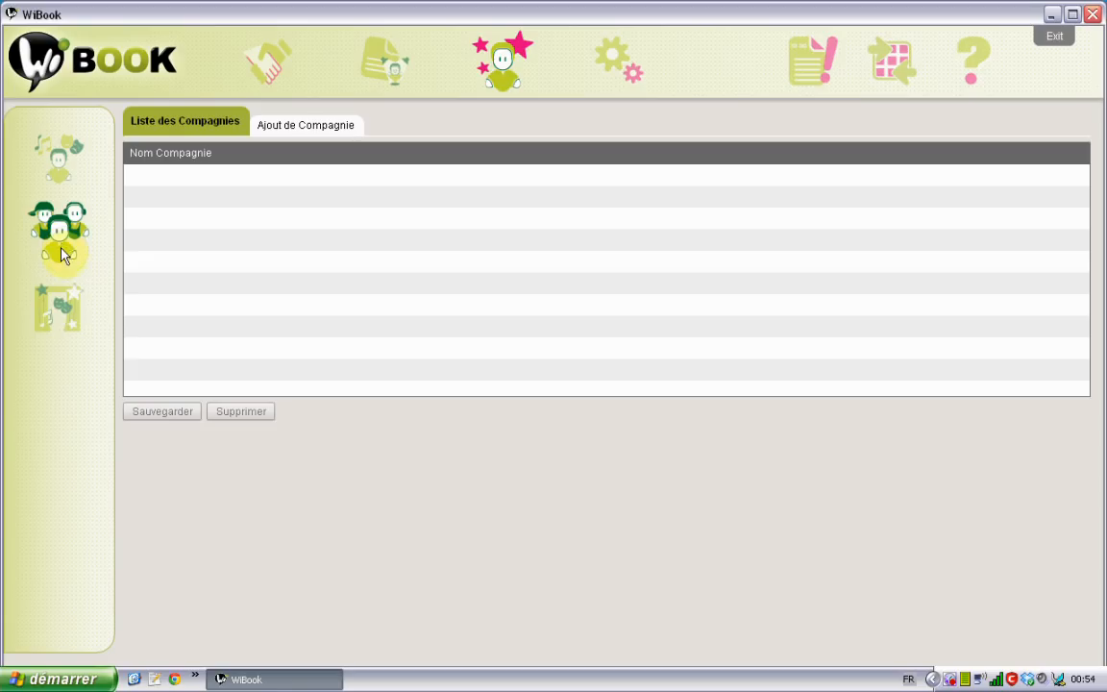
{"action": "left_click", "coordinate": [59, 308]}
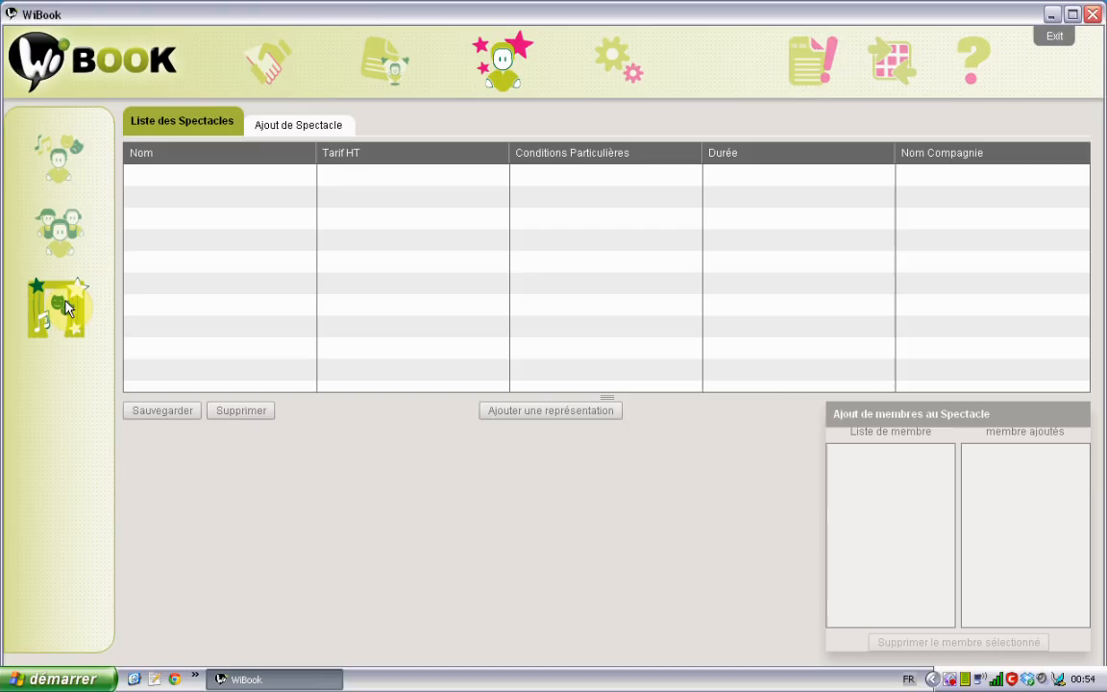
{"action": "left_click", "coordinate": [58, 156]}
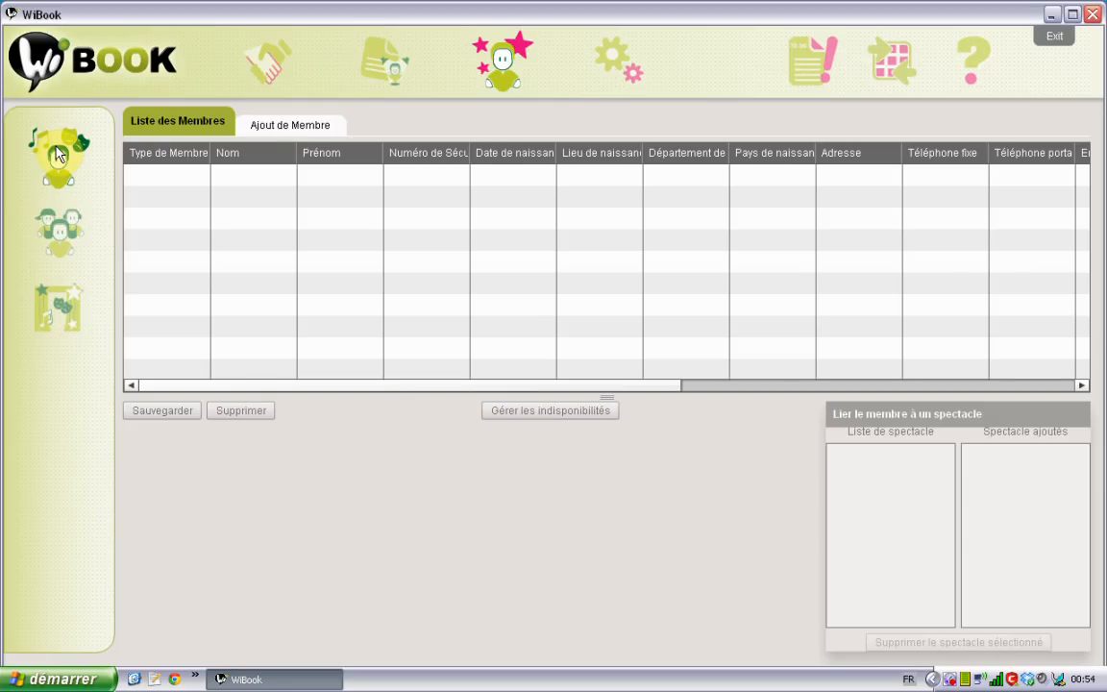
{"action": "left_click", "coordinate": [57, 241]}
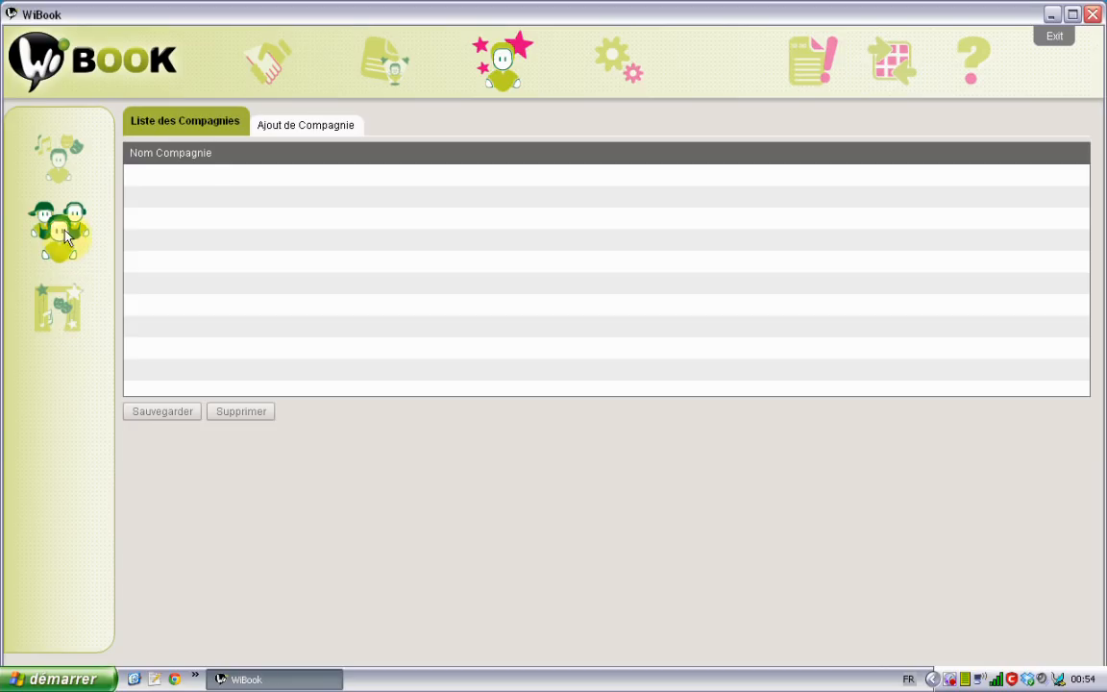
{"action": "left_click", "coordinate": [304, 128]}
{"action": "left_click", "coordinate": [202, 127]}
Add single-show company CompagnieX: 1500 HT, transport/lodging/meals for 2 people, 1h30, then check the list
{"action": "left_click", "coordinate": [306, 119]}
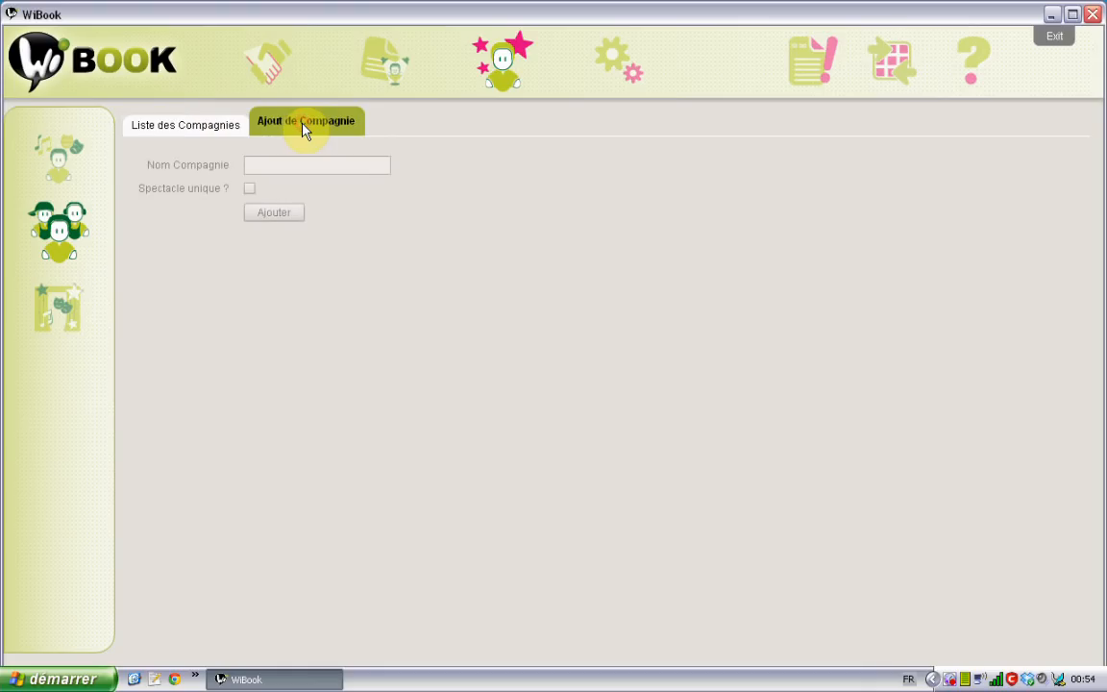
{"action": "left_click", "coordinate": [286, 166]}
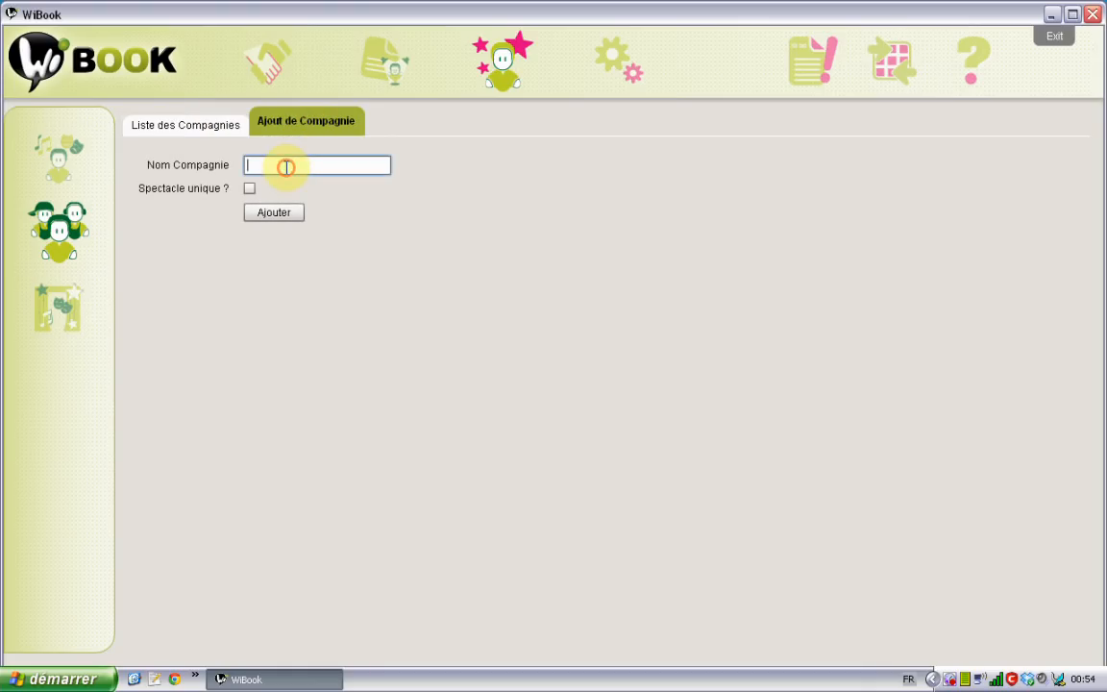
{"action": "type", "text": "CompagnieX"}
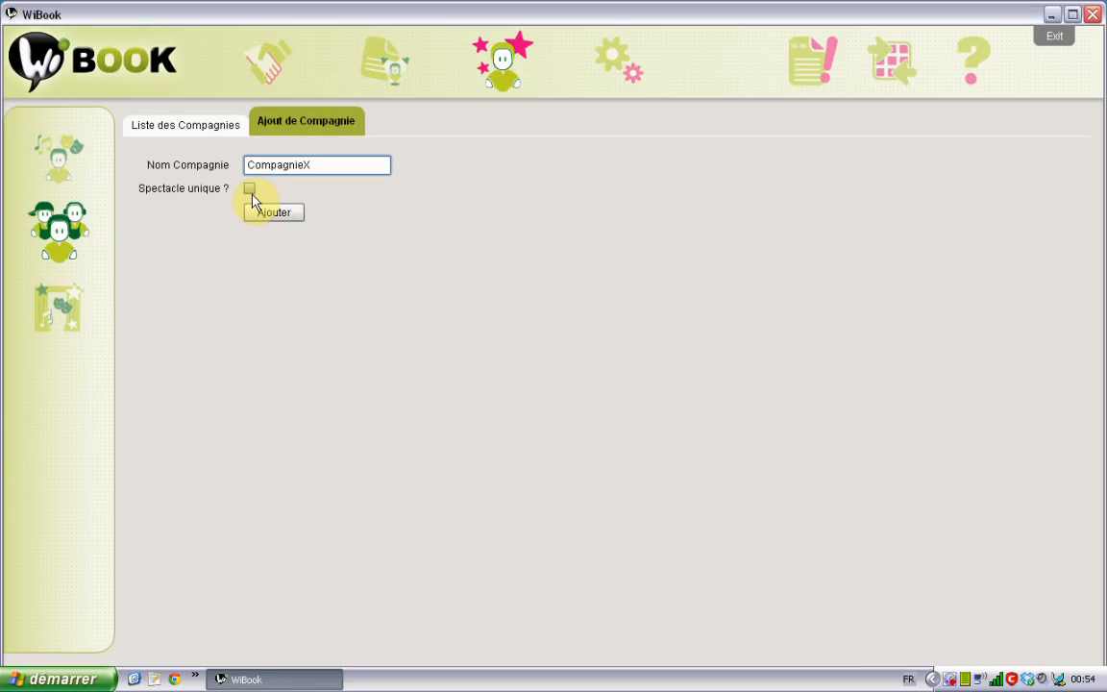
{"action": "left_click", "coordinate": [251, 196]}
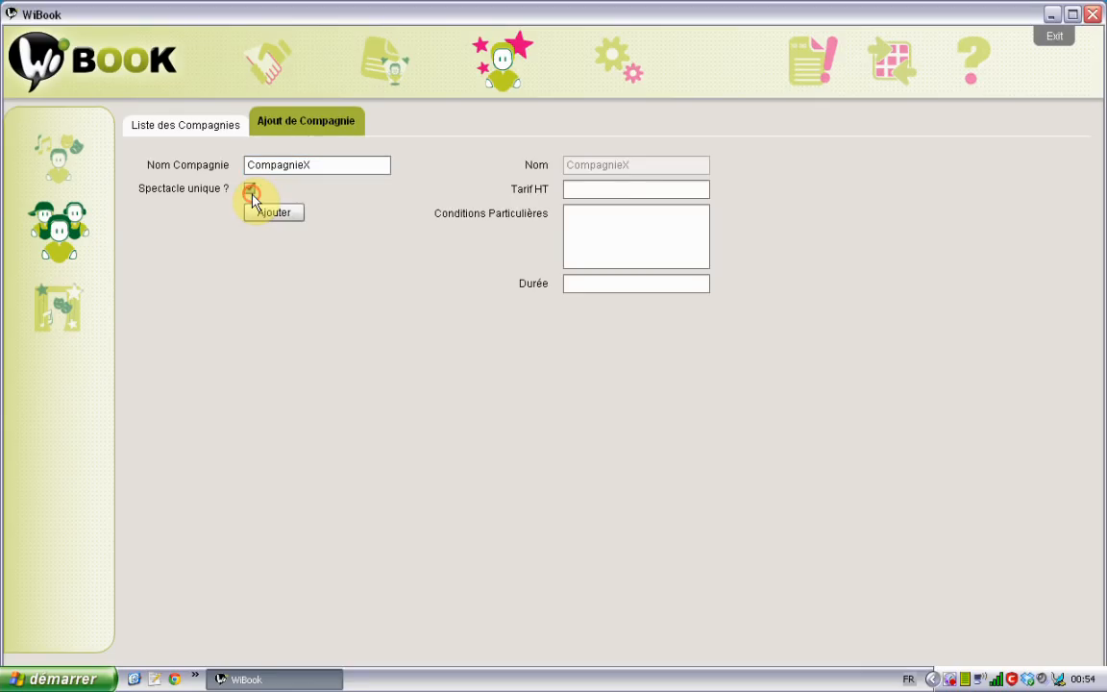
{"action": "left_click", "coordinate": [624, 189]}
{"action": "type", "text": "1500"}
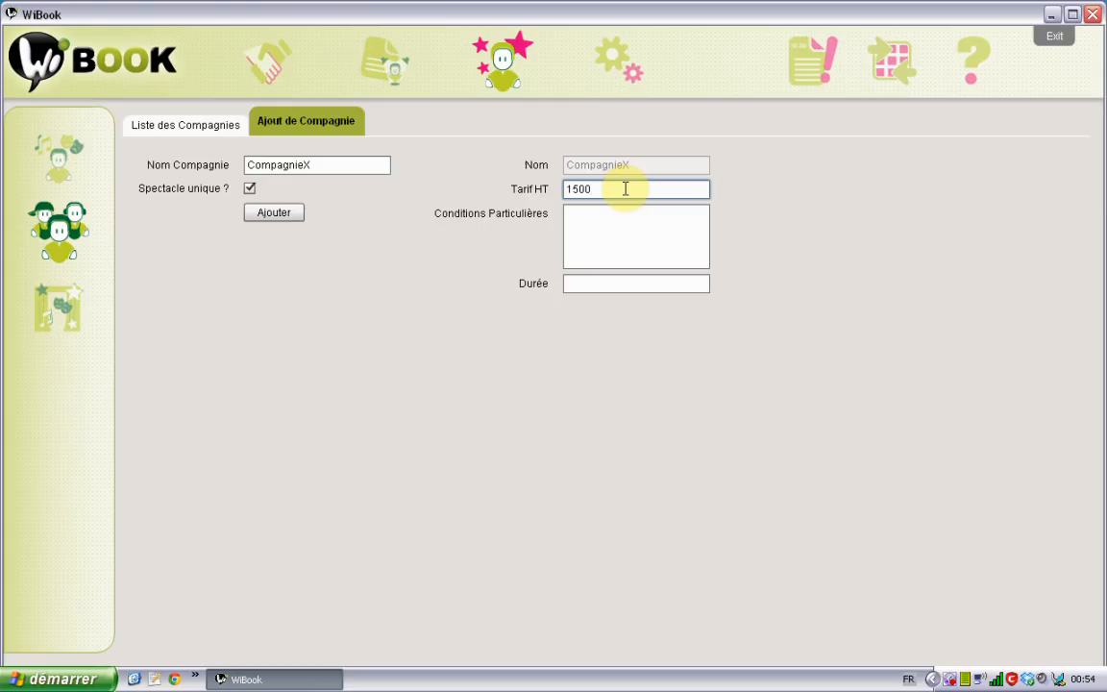
{"action": "key", "text": "Tab"}
{"action": "type", "text": "+ trans"}
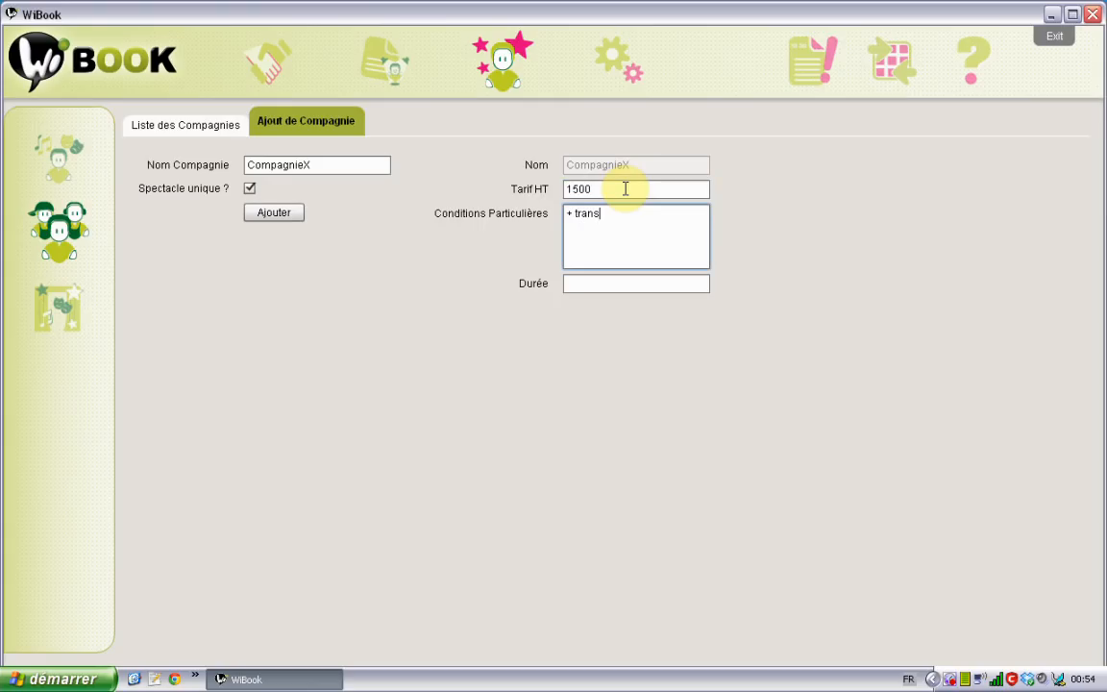
{"action": "type", "text": "port / hbbergement et "}
{"action": "type", "text": "repas pour "}
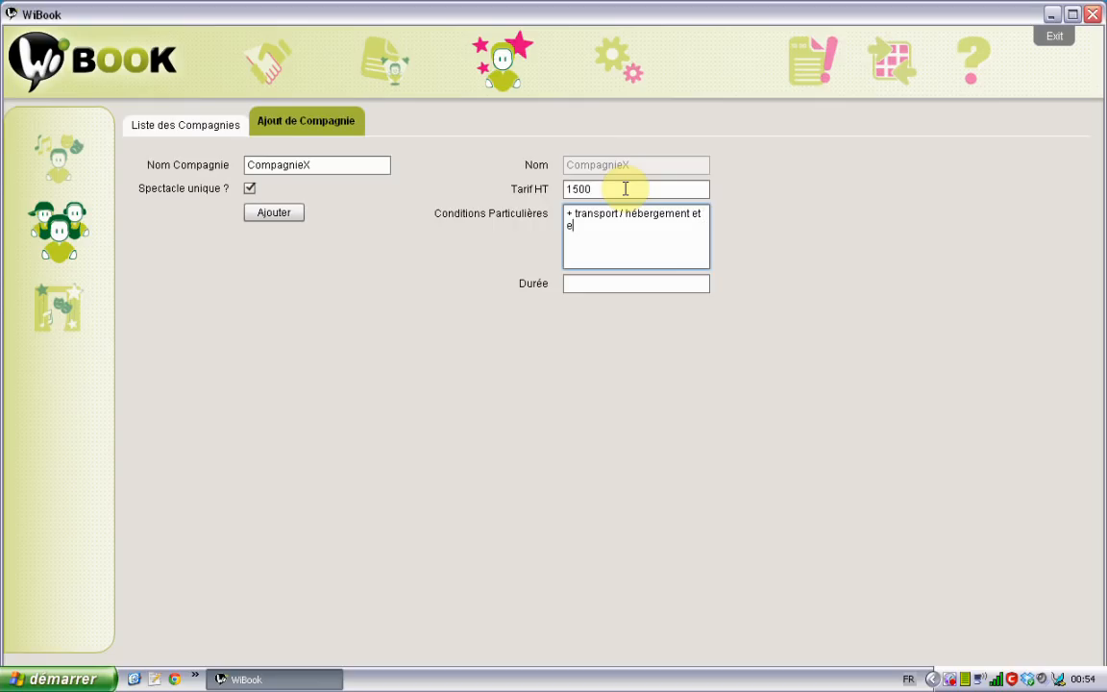
{"action": "type", "text": "2 personnes"}
{"action": "key", "text": "Tab"}
{"action": "type", "text": "1h30"}
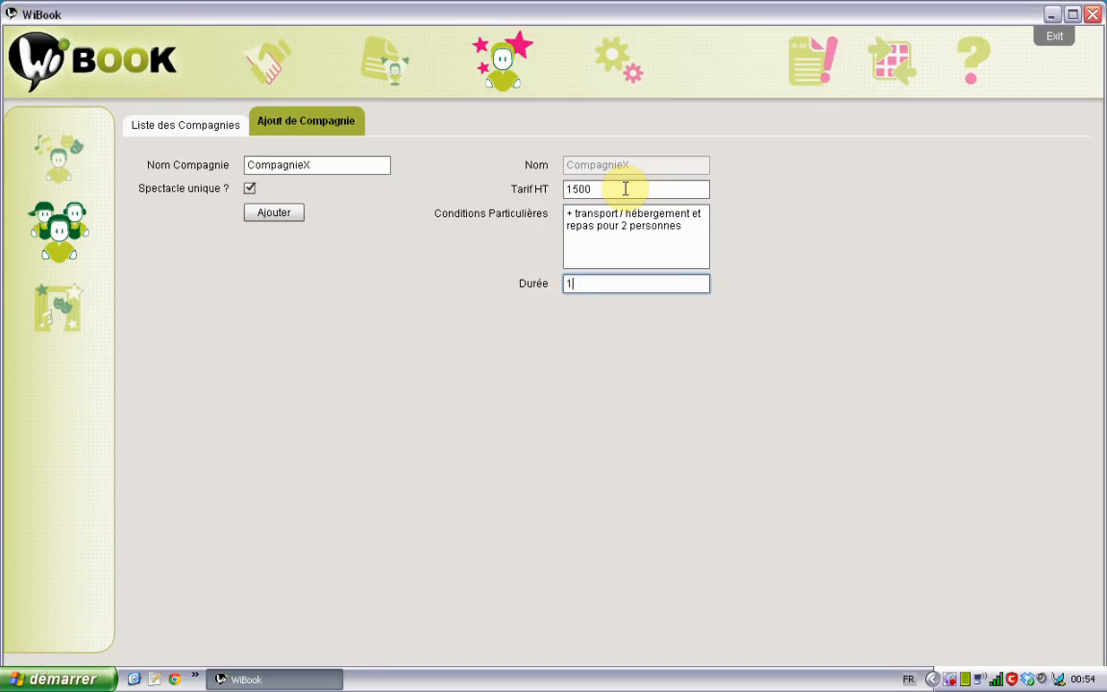
{"action": "left_click", "coordinate": [294, 211]}
{"action": "left_click", "coordinate": [216, 129]}
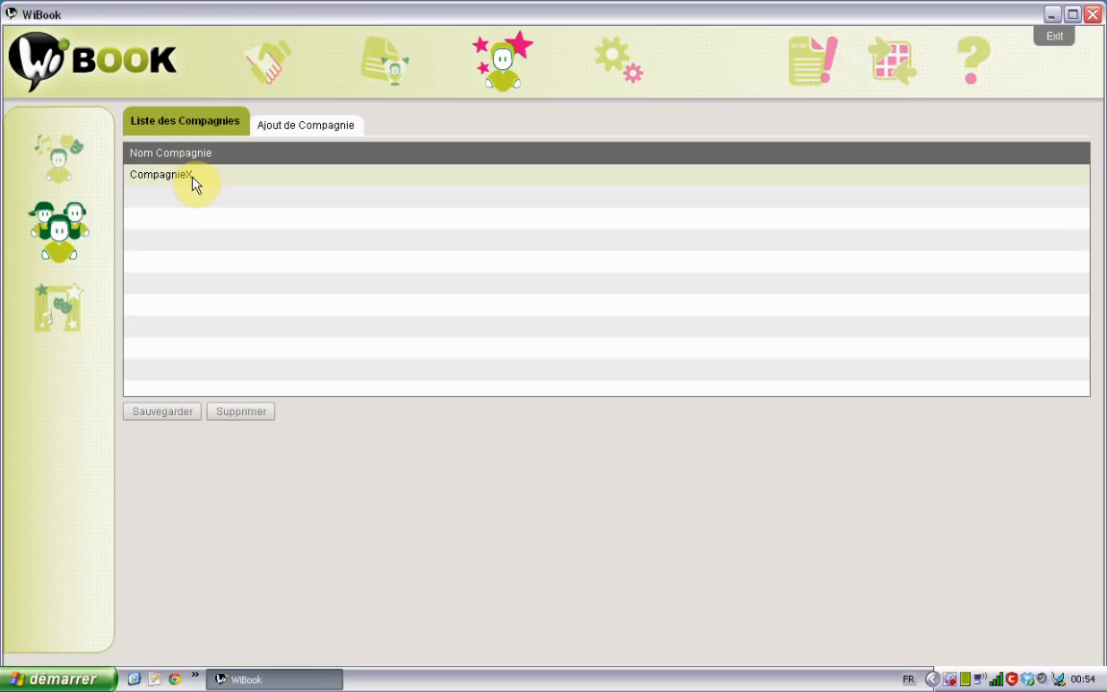
In Liste des Spectacles, edit the CompagnieX show's Durée cell to 1h45 and save it
{"action": "left_click", "coordinate": [74, 320]}
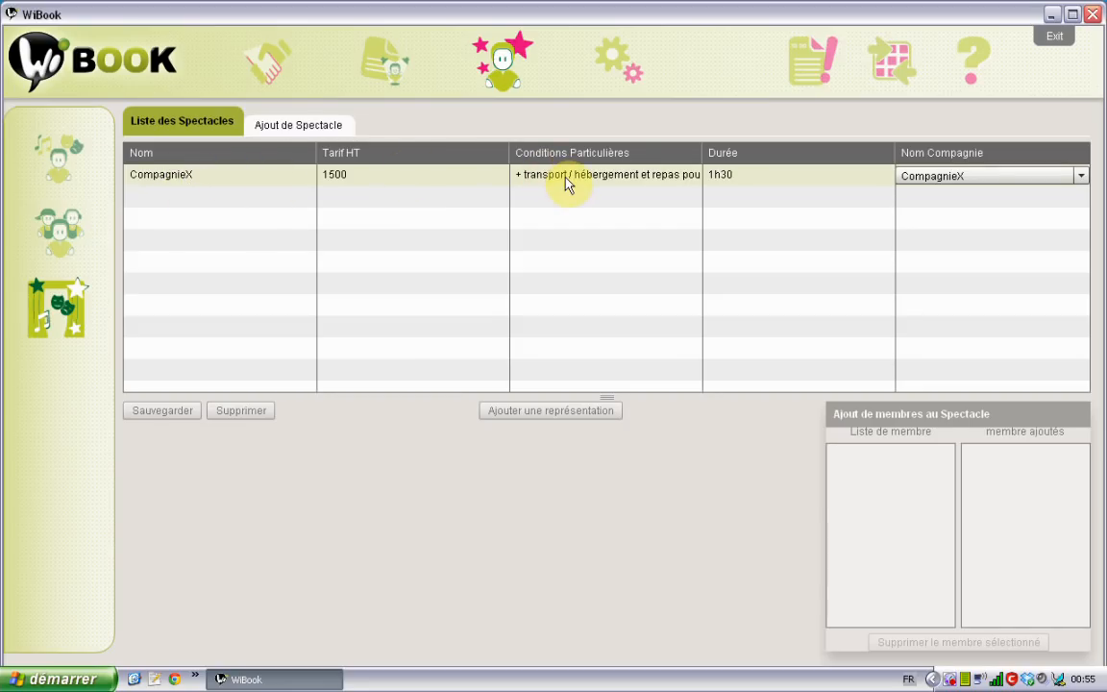
{"action": "double_click", "coordinate": [756, 173]}
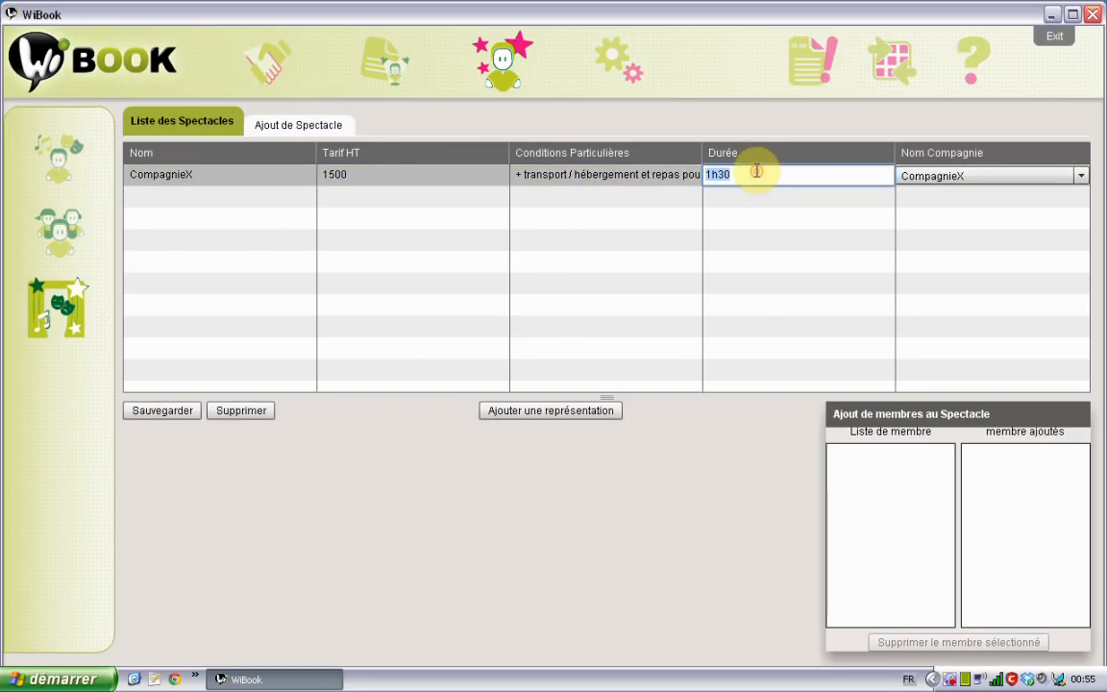
{"action": "left_click", "coordinate": [757, 171]}
{"action": "key", "text": "BackSpace"}
{"action": "key", "text": "BackSpace"}
{"action": "type", "text": "45"}
{"action": "double_click", "coordinate": [757, 171]}
{"action": "left_click", "coordinate": [751, 192]}
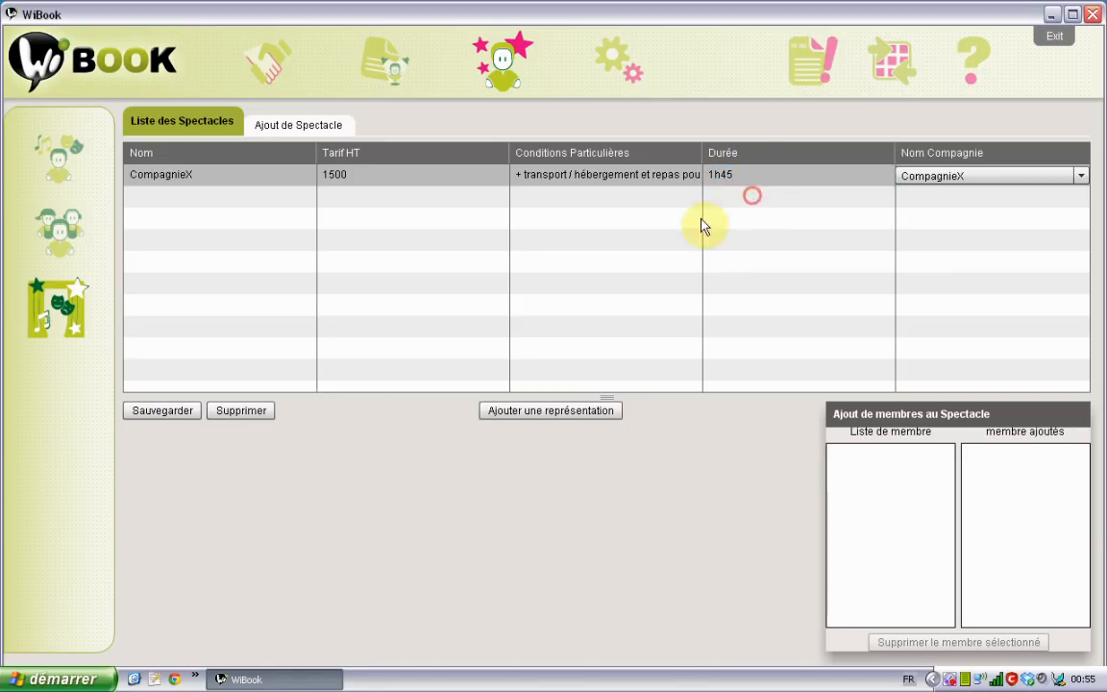
{"action": "left_click", "coordinate": [173, 424]}
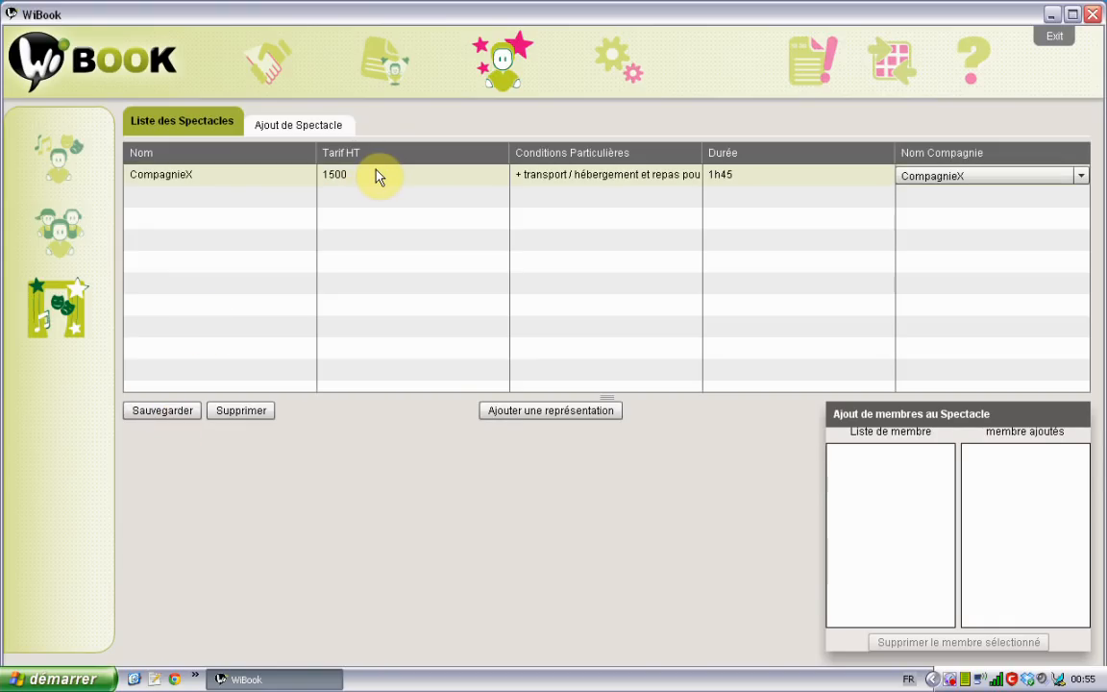
{"action": "left_click", "coordinate": [399, 182]}
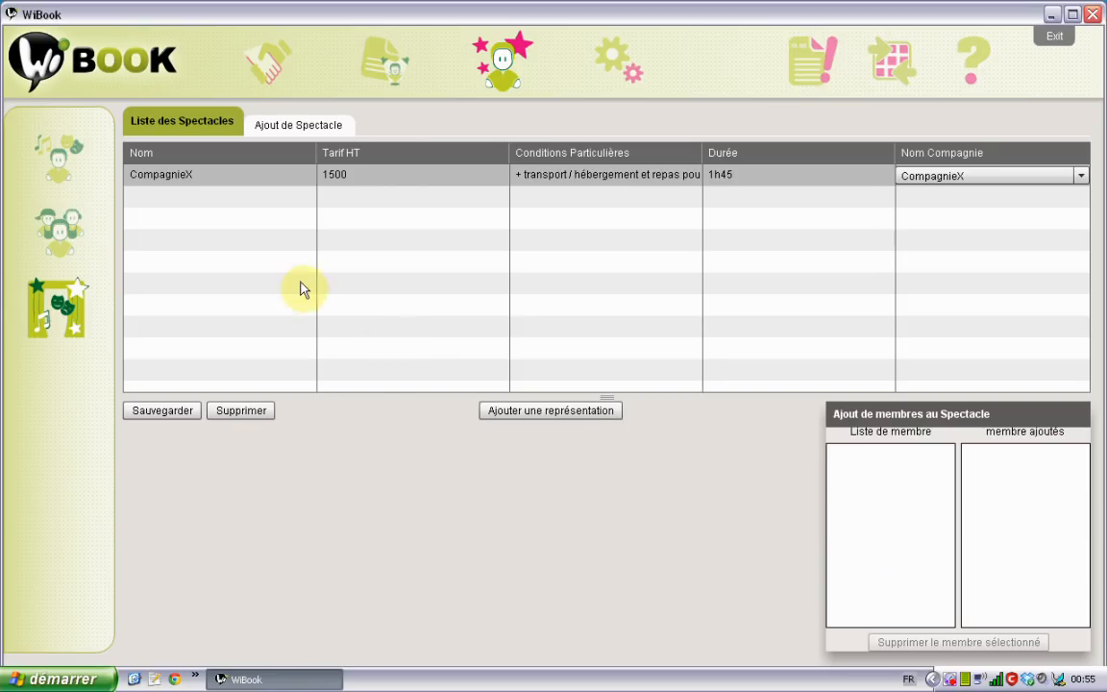
Start a new Artiste member and enter the member's last and first name
{"action": "left_click", "coordinate": [67, 158]}
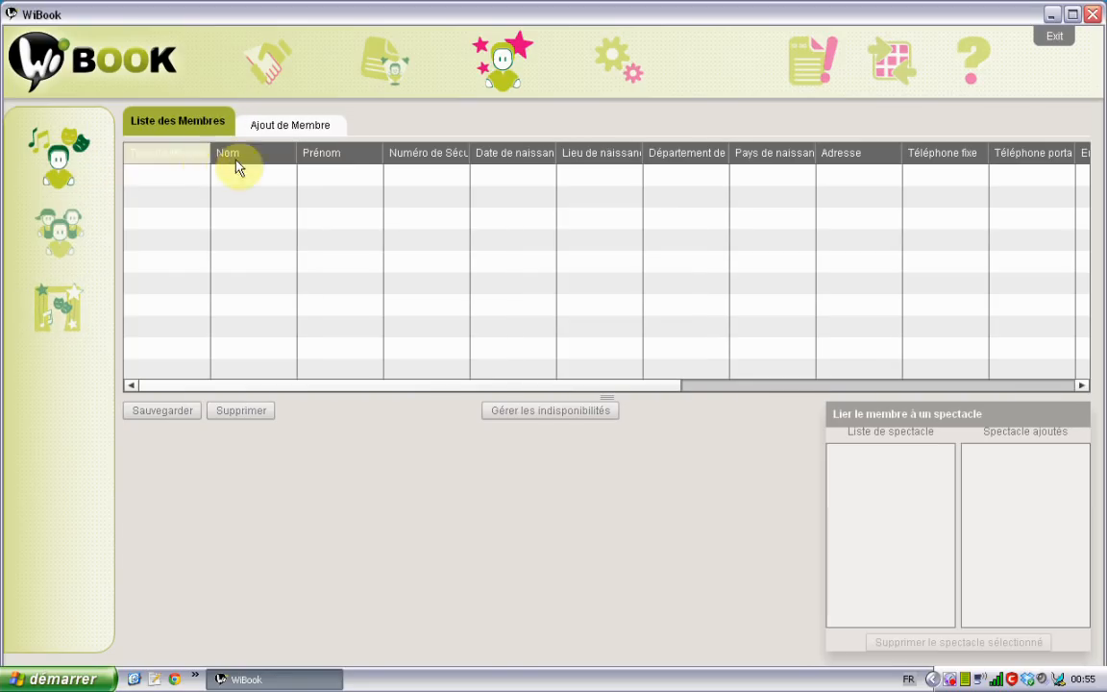
{"action": "left_click", "coordinate": [269, 124]}
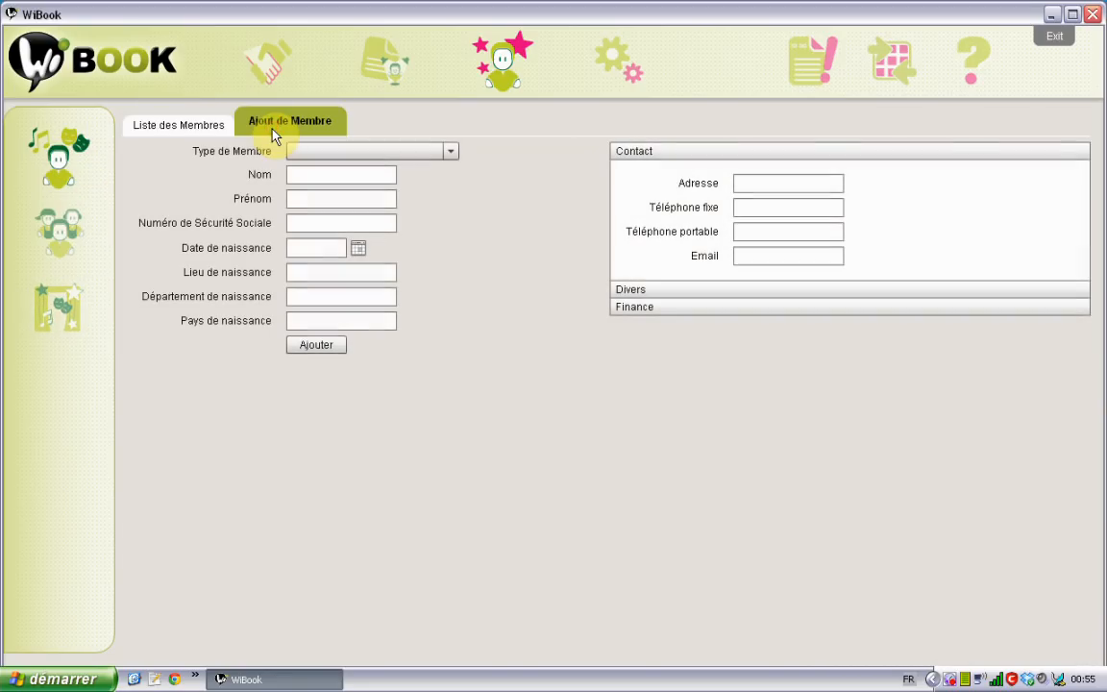
{"action": "left_click", "coordinate": [452, 151]}
{"action": "left_click", "coordinate": [398, 177]}
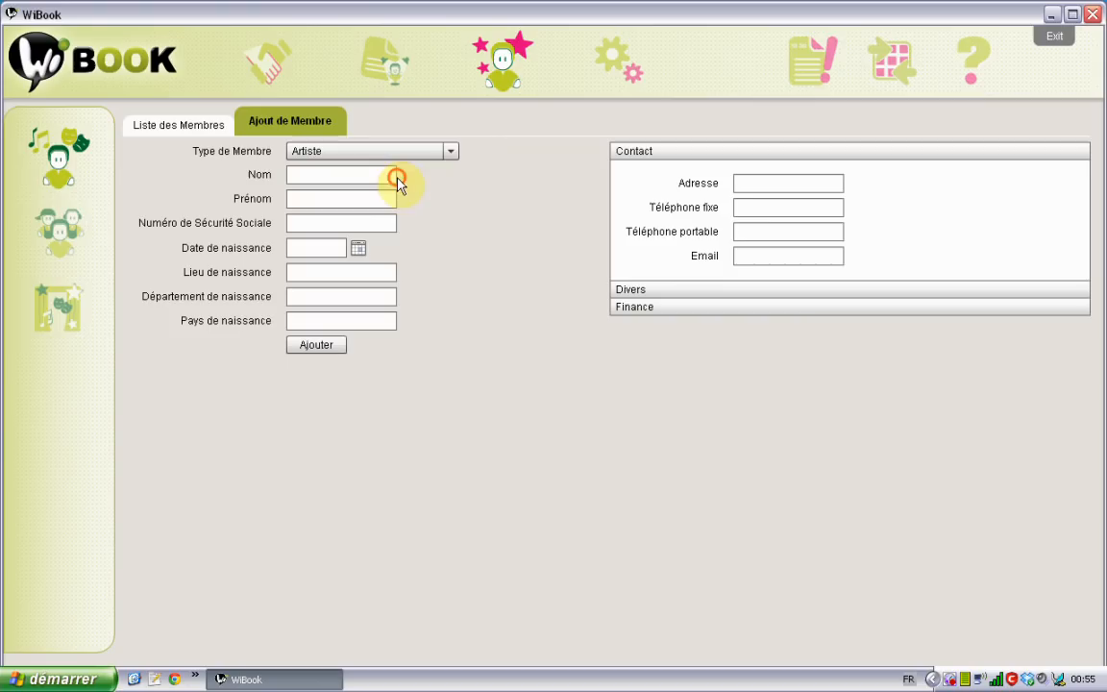
{"action": "left_click", "coordinate": [359, 178]}
{"action": "type", "text": "Toto"}
{"action": "key", "text": "Tab"}
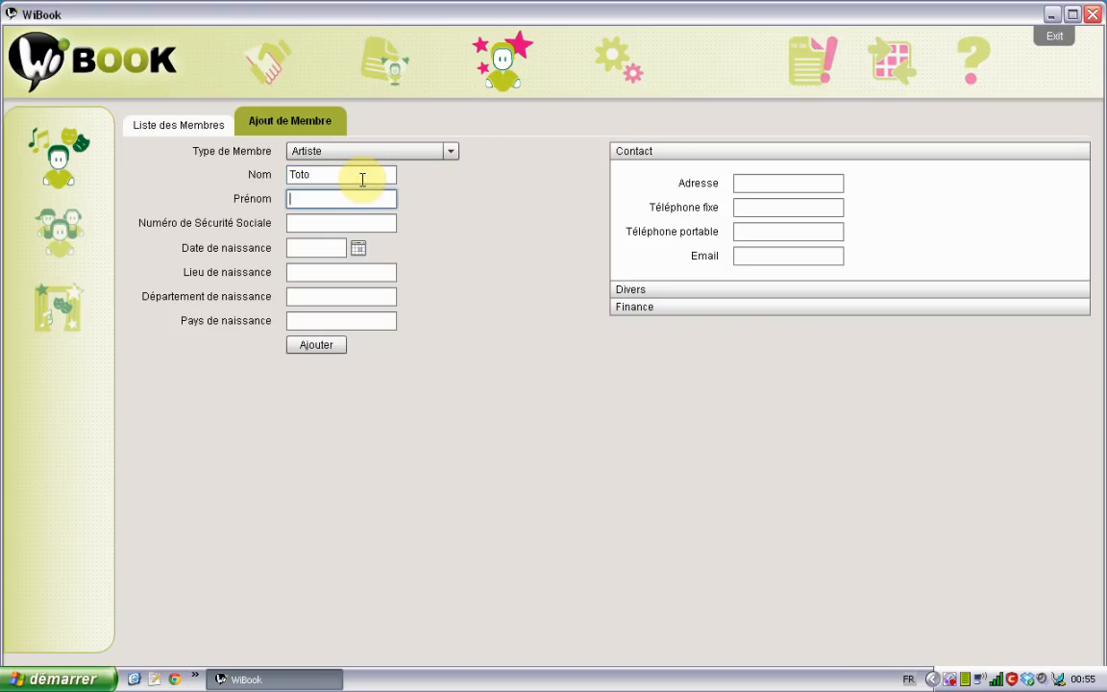
{"action": "type", "text": "Sebastien"}
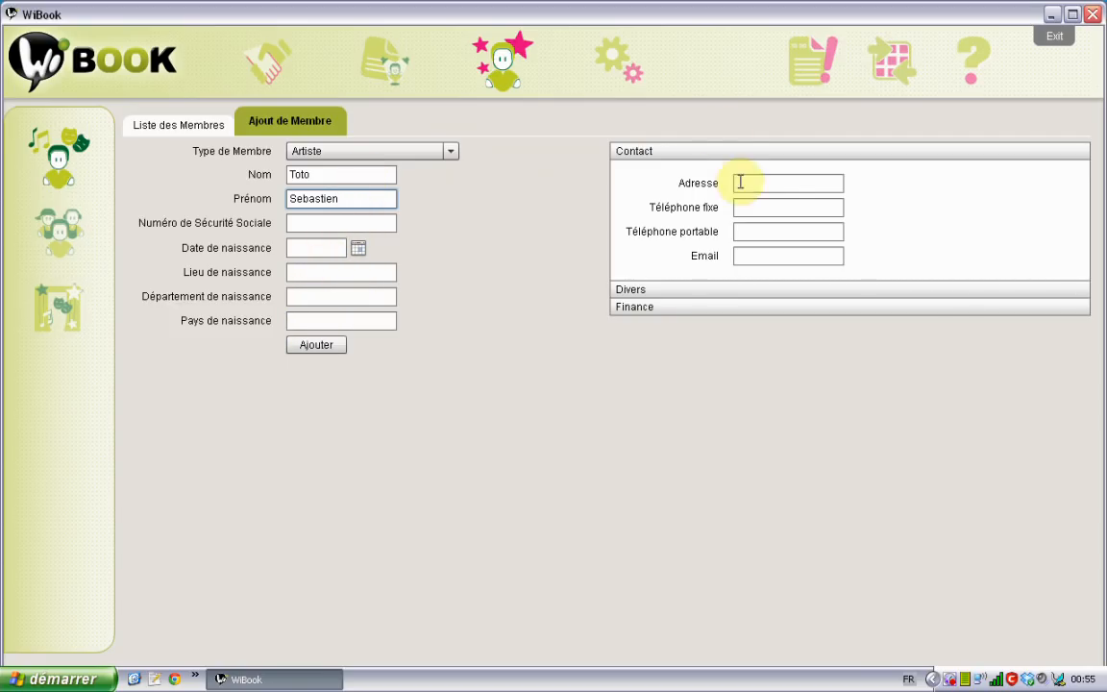
Give the artist a net fee of 150, save, check the list, and reopen a blank form
{"action": "left_click", "coordinate": [667, 290]}
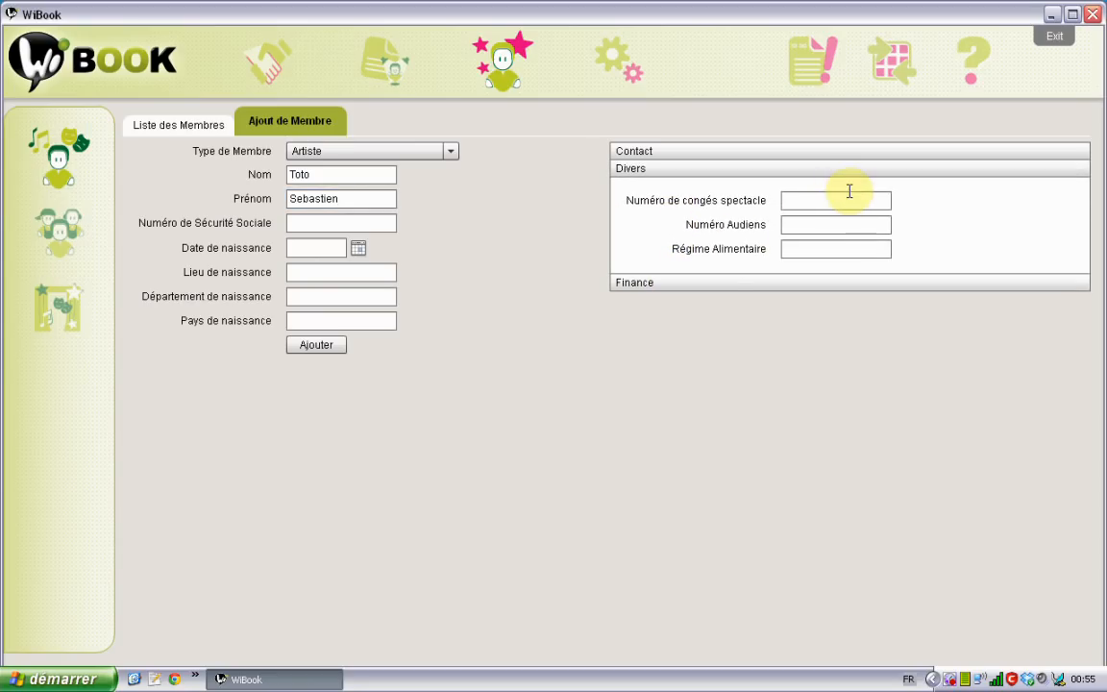
{"action": "left_click", "coordinate": [693, 283]}
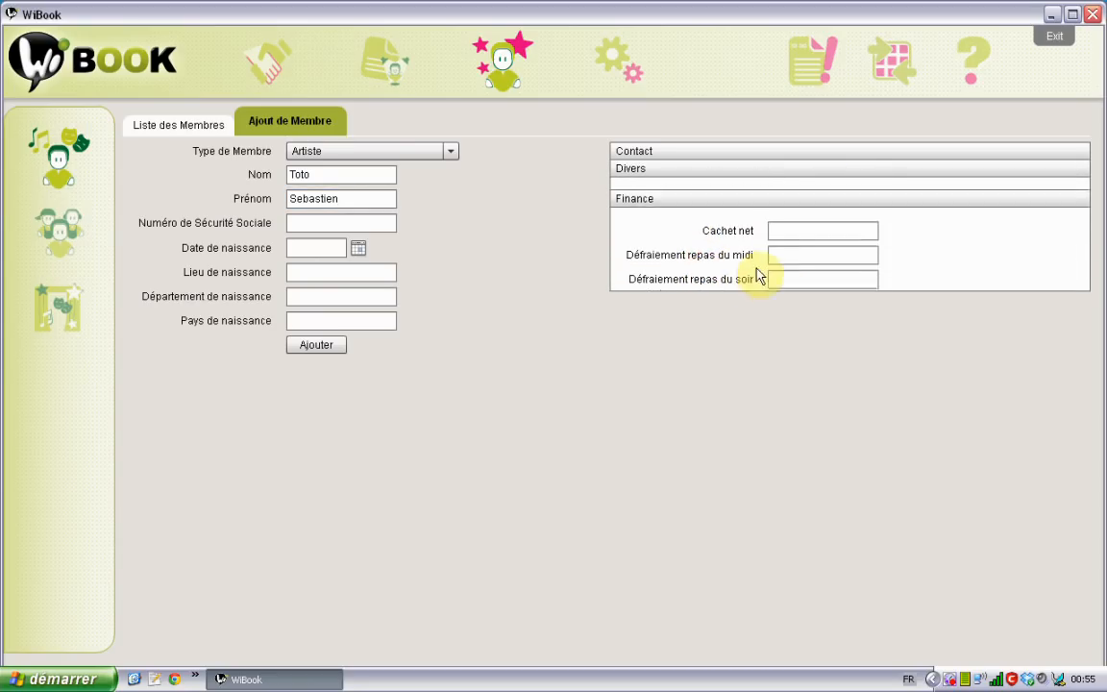
{"action": "left_click", "coordinate": [812, 218]}
{"action": "type", "text": "15"}
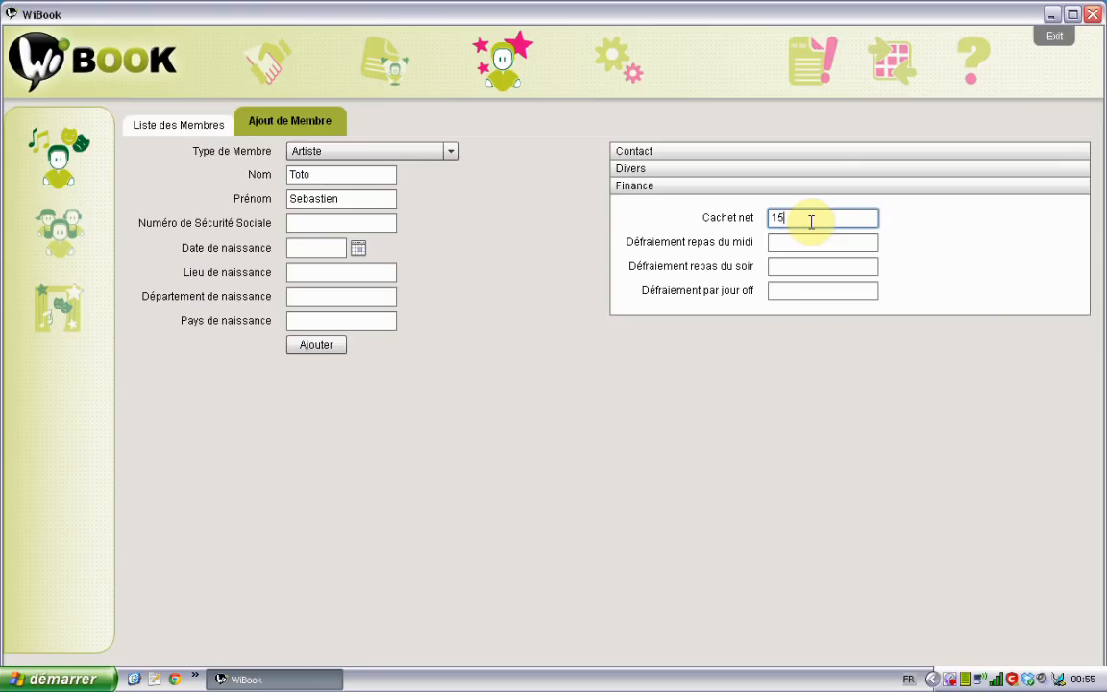
{"action": "type", "text": "0"}
{"action": "left_click", "coordinate": [316, 348]}
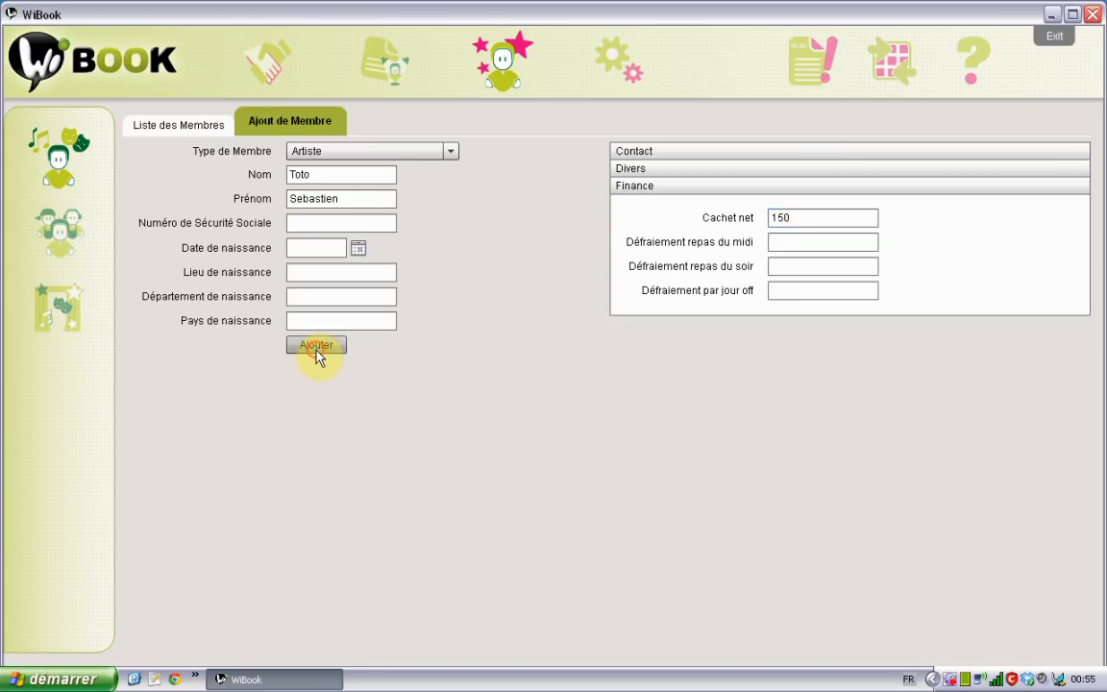
{"action": "left_click", "coordinate": [169, 123]}
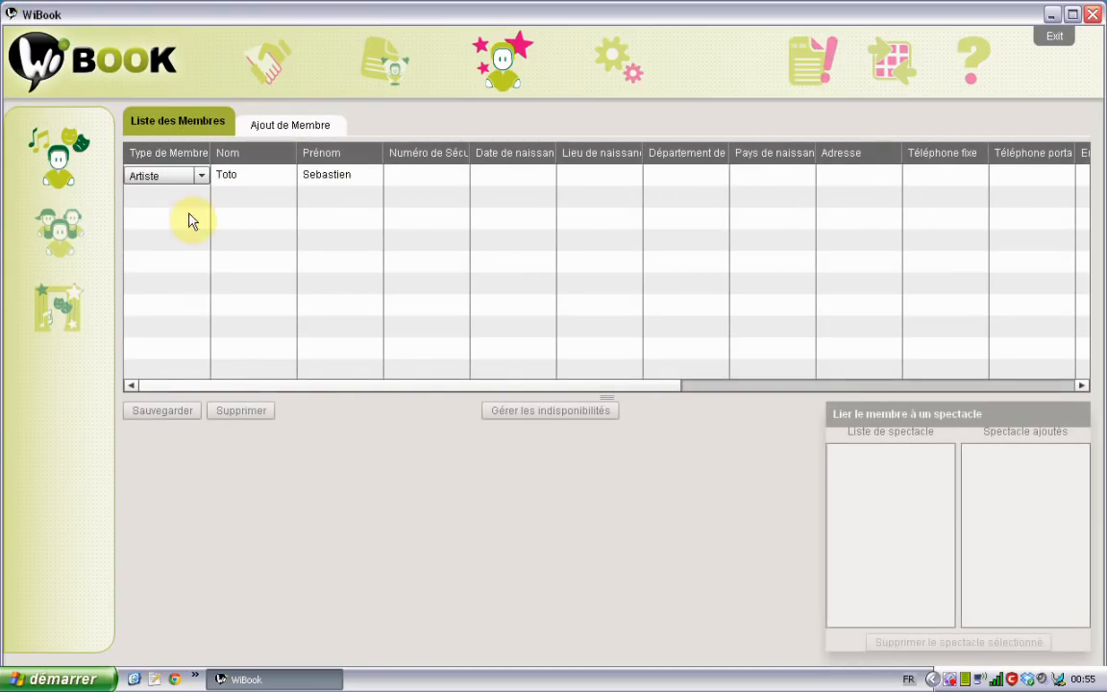
{"action": "left_click", "coordinate": [269, 124]}
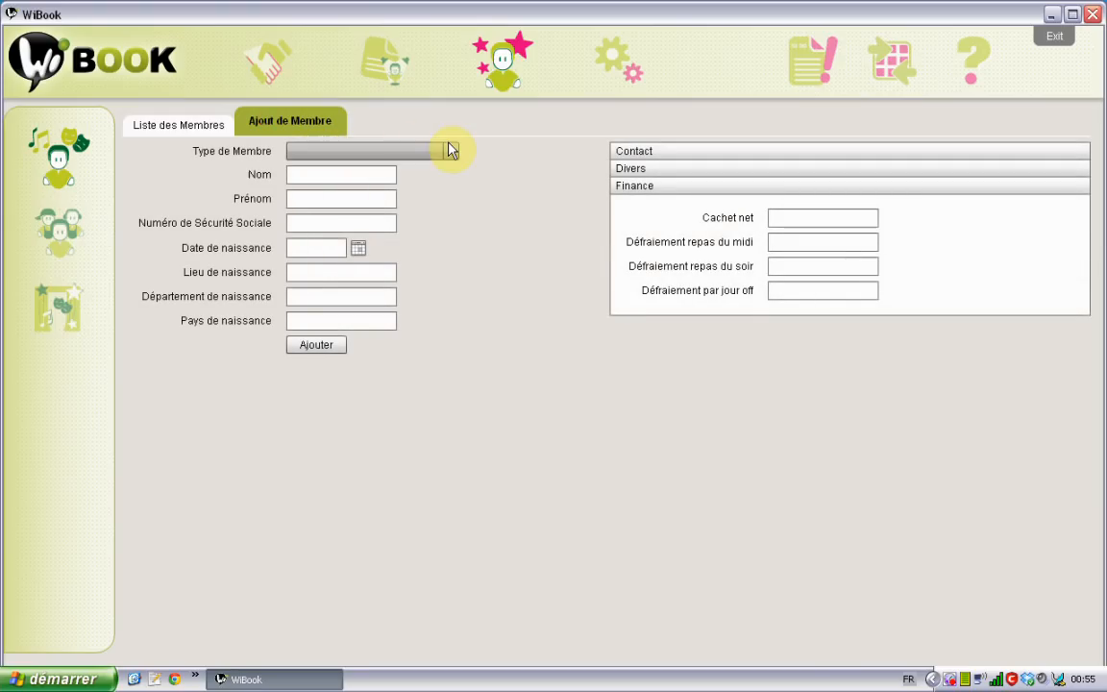
Add a Technicien Son member with last and first name and a 150 net fee, then view the list
{"action": "left_click", "coordinate": [451, 150]}
{"action": "left_click", "coordinate": [361, 246]}
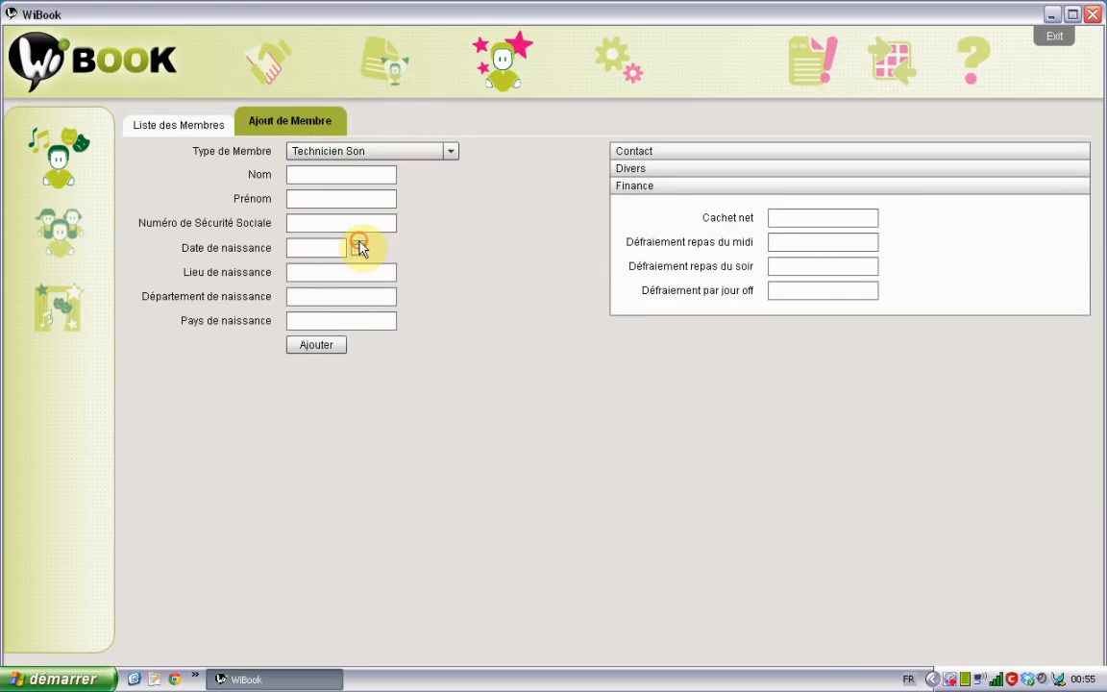
{"action": "left_click", "coordinate": [336, 178]}
{"action": "type", "text": "T"}
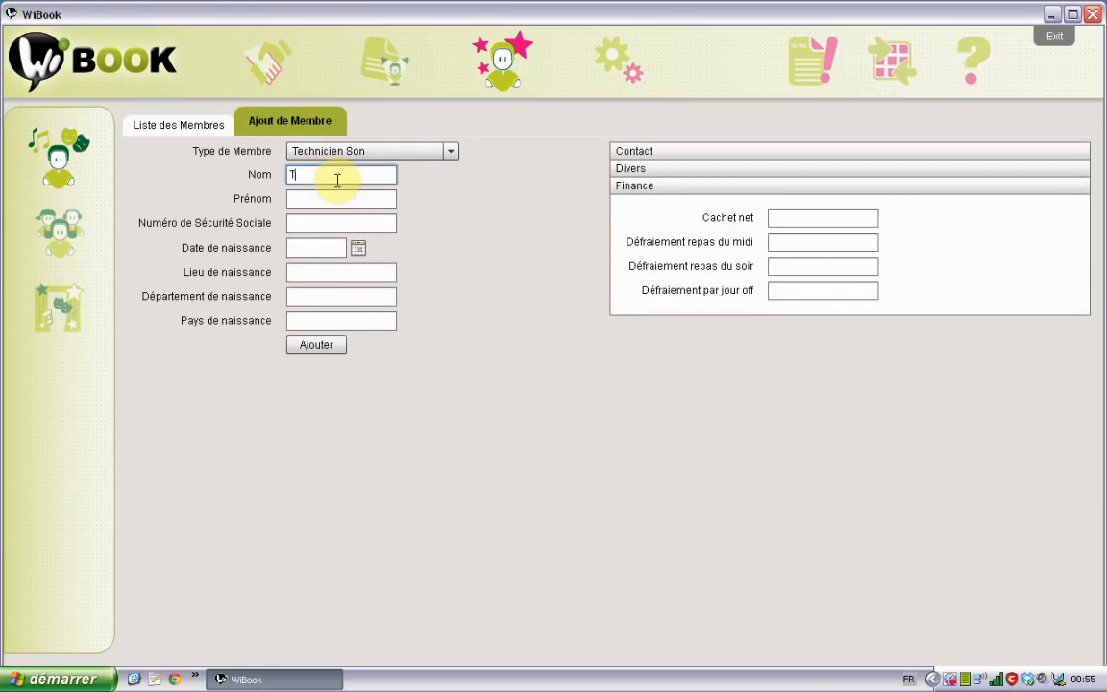
{"action": "type", "text": "ata"}
{"action": "key", "text": "Tab"}
{"action": "type", "text": "Sy"}
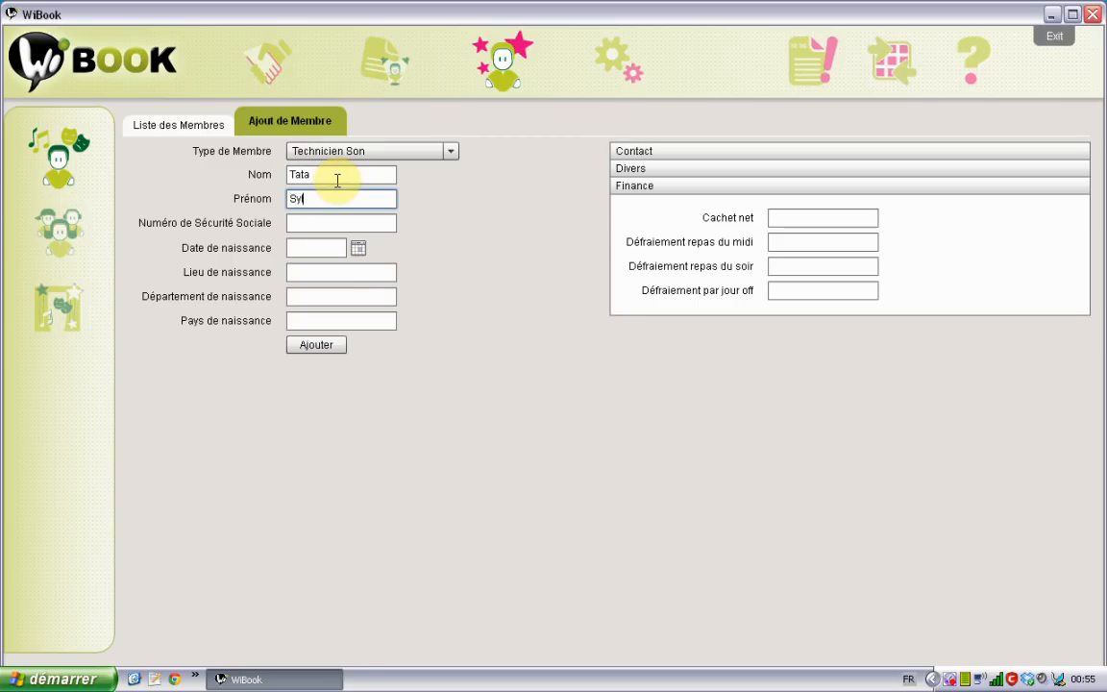
{"action": "type", "text": "lvain"}
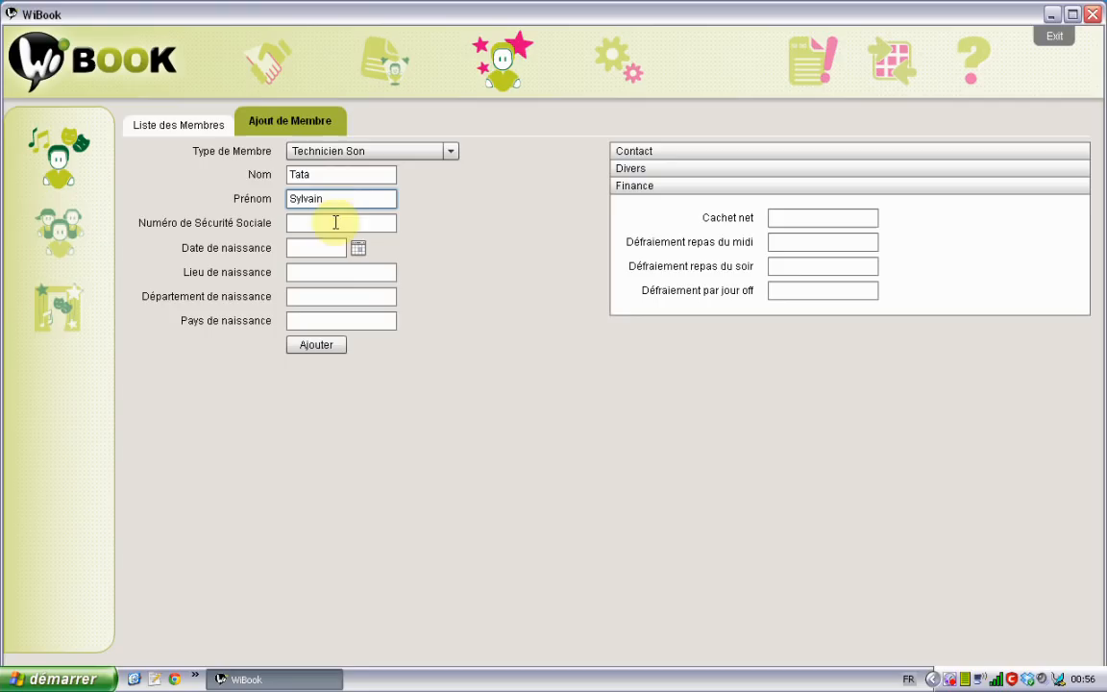
{"action": "left_click", "coordinate": [787, 211]}
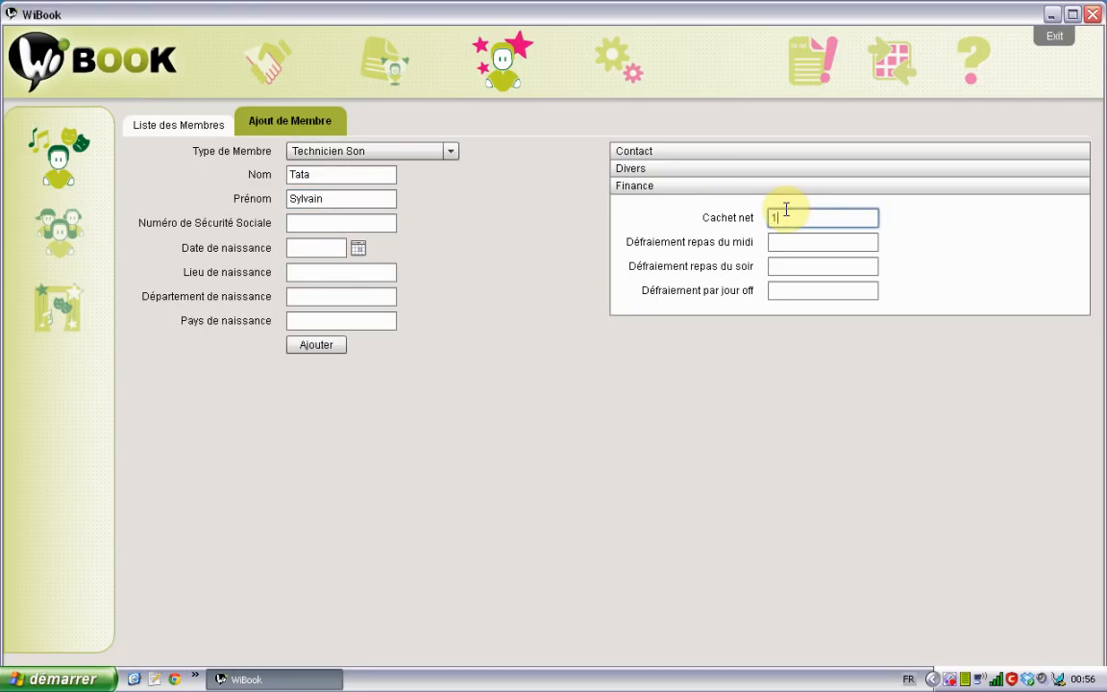
{"action": "type", "text": "150"}
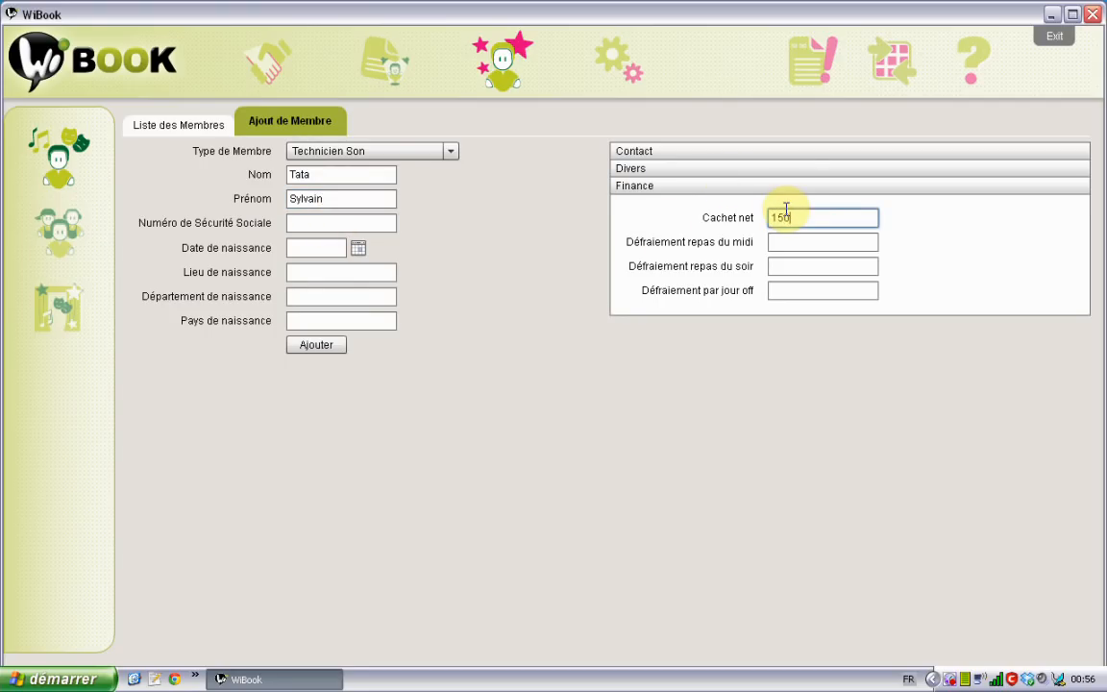
{"action": "left_click", "coordinate": [332, 345]}
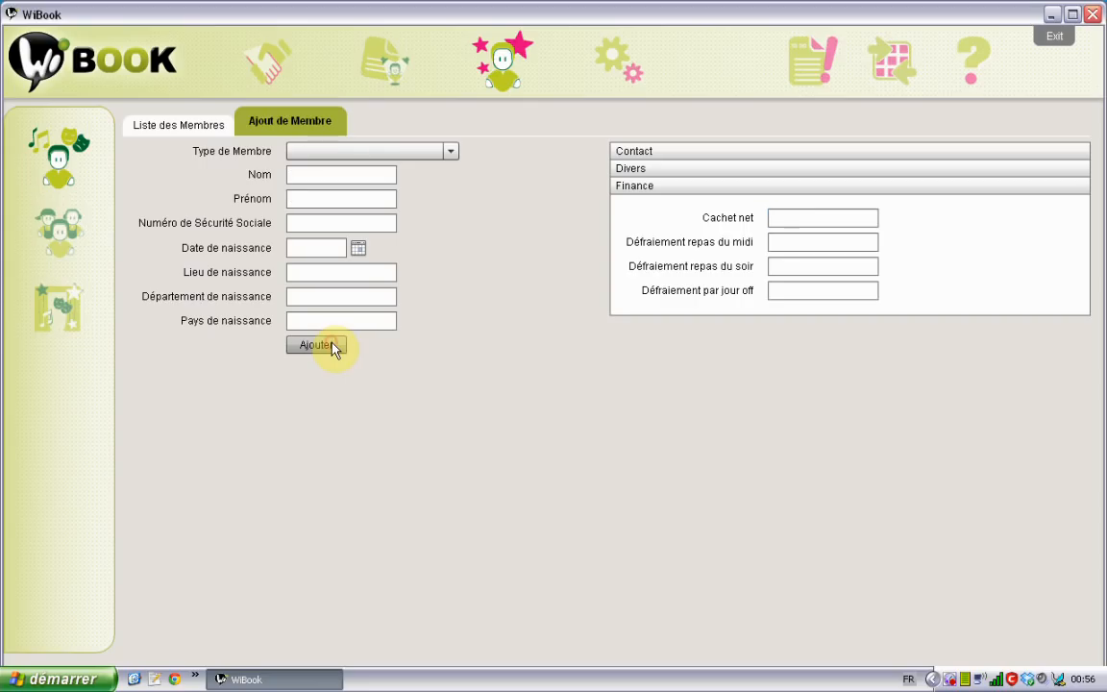
{"action": "left_click", "coordinate": [187, 125]}
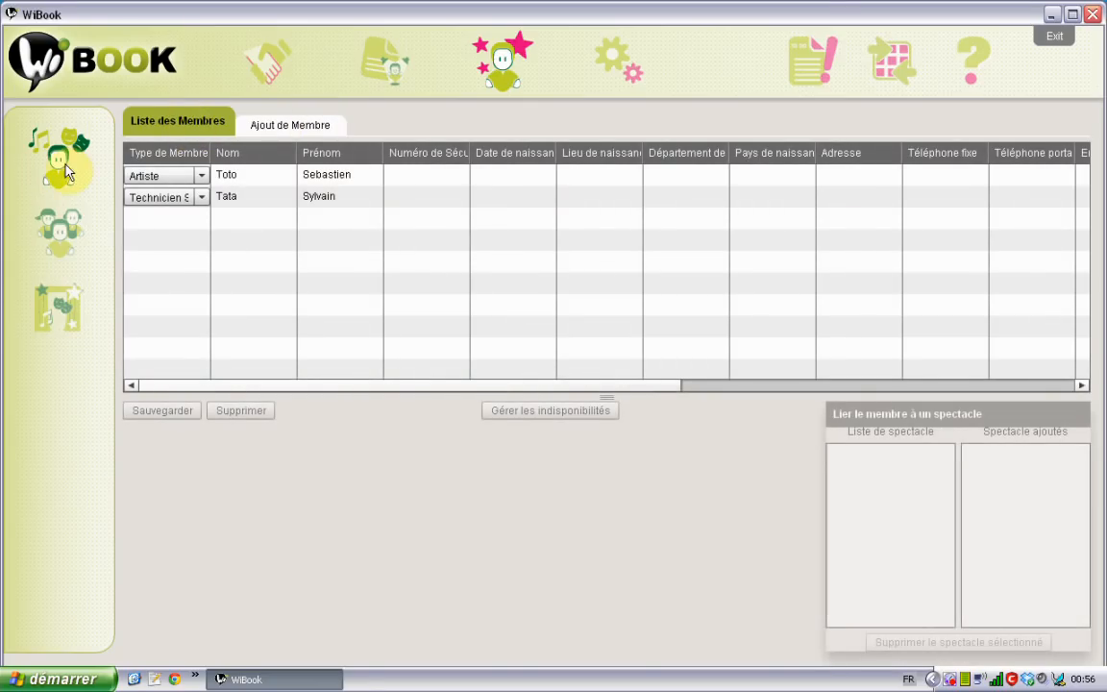
On the CompagnieX show, drag both members from Liste de membre into membre ajoutés
{"action": "left_click", "coordinate": [61, 298]}
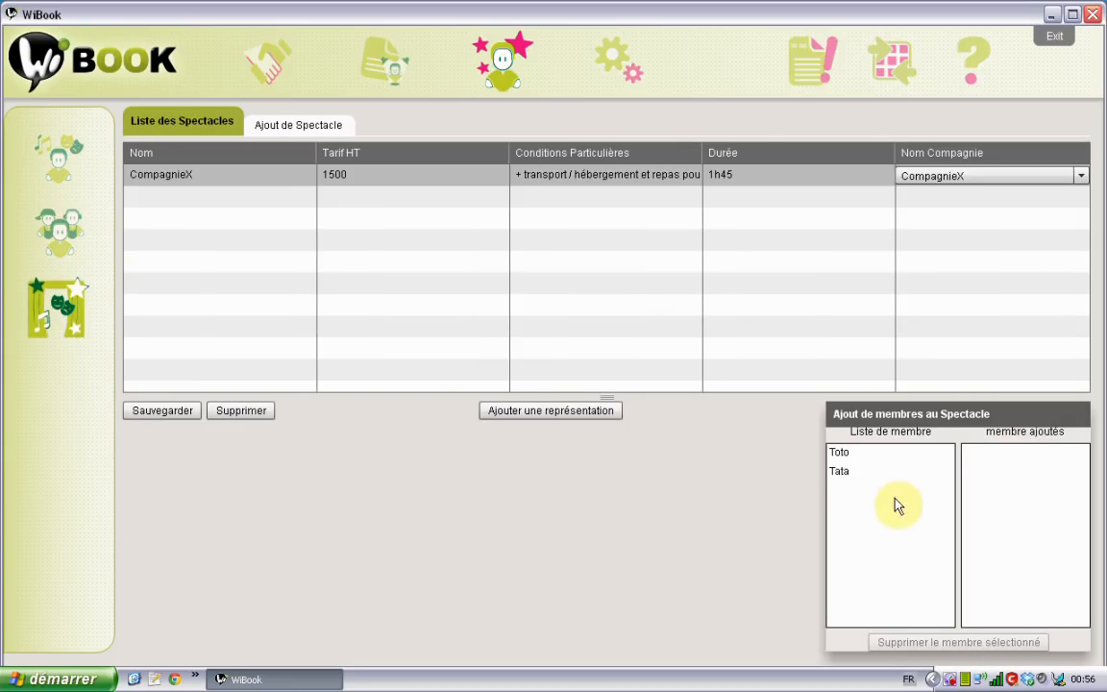
{"action": "left_click", "coordinate": [492, 178]}
{"action": "left_click", "coordinate": [877, 508]}
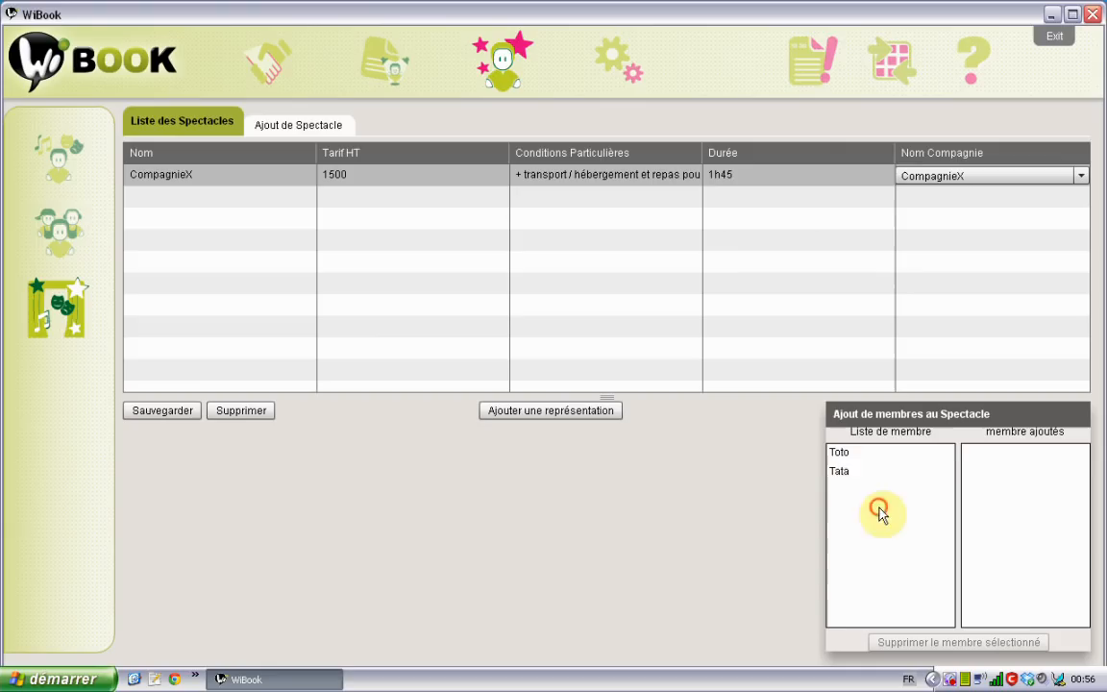
{"action": "left_click_drag", "start_coordinate": [846, 458], "coordinate": [991, 471]}
{"action": "left_click_drag", "start_coordinate": [845, 460], "coordinate": [1008, 490]}
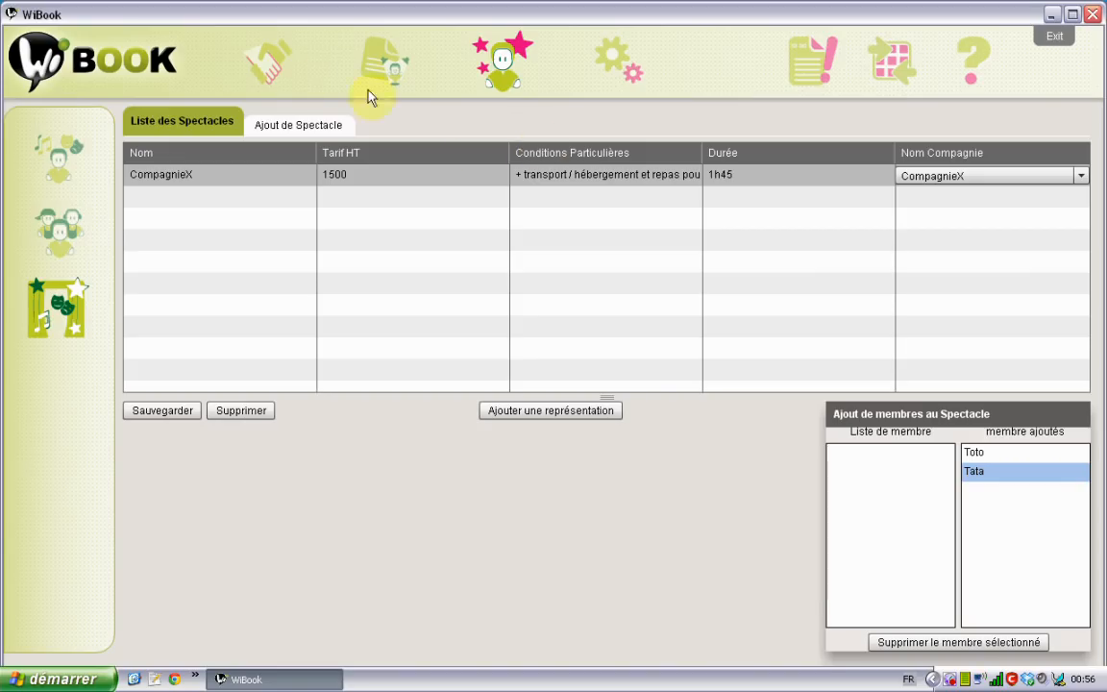
Start a new Scène Nationale diffuseur named Hexagone
{"action": "left_click", "coordinate": [271, 71]}
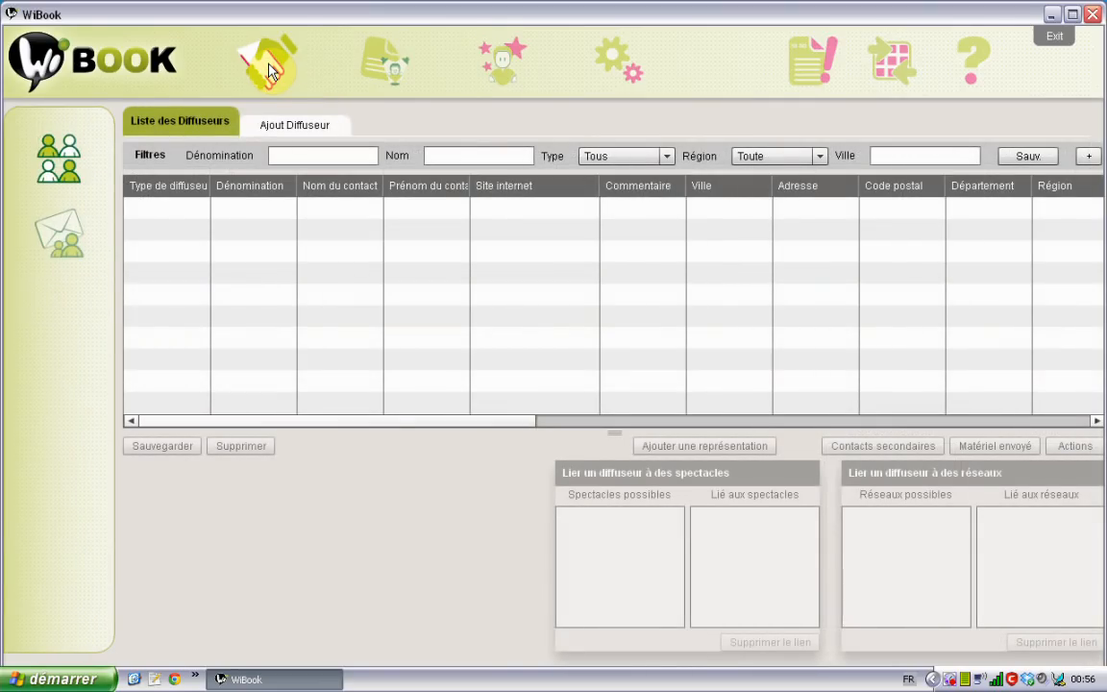
{"action": "left_click", "coordinate": [294, 134]}
{"action": "left_click", "coordinate": [331, 154]}
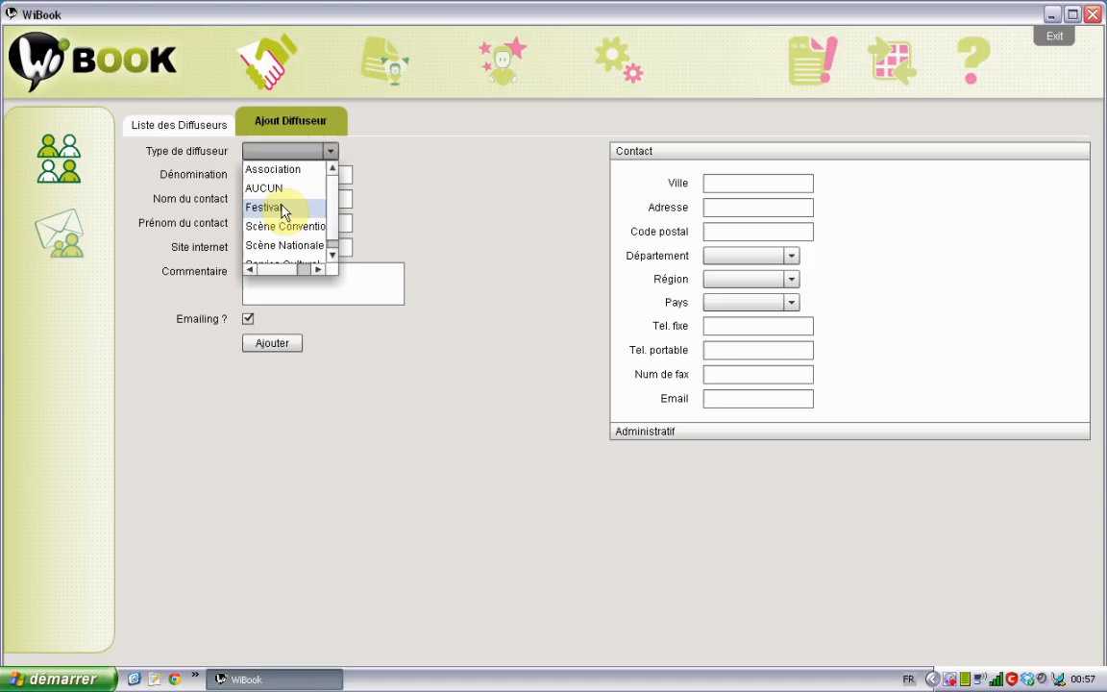
{"action": "left_click", "coordinate": [287, 246]}
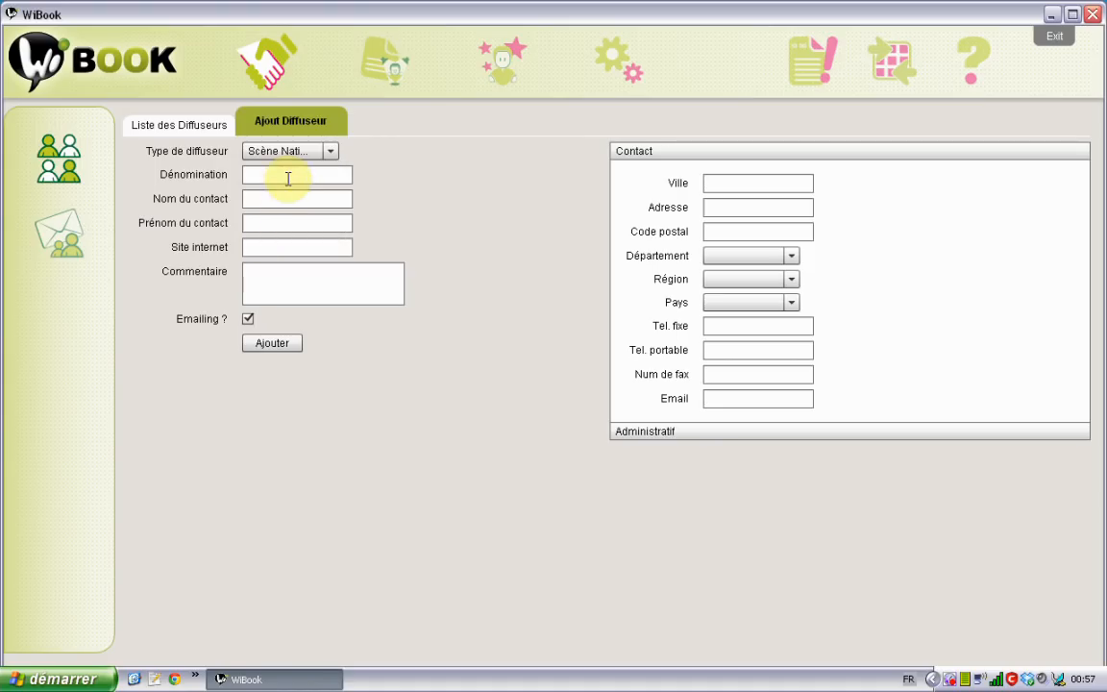
{"action": "left_click", "coordinate": [288, 178]}
{"action": "type", "text": "He"}
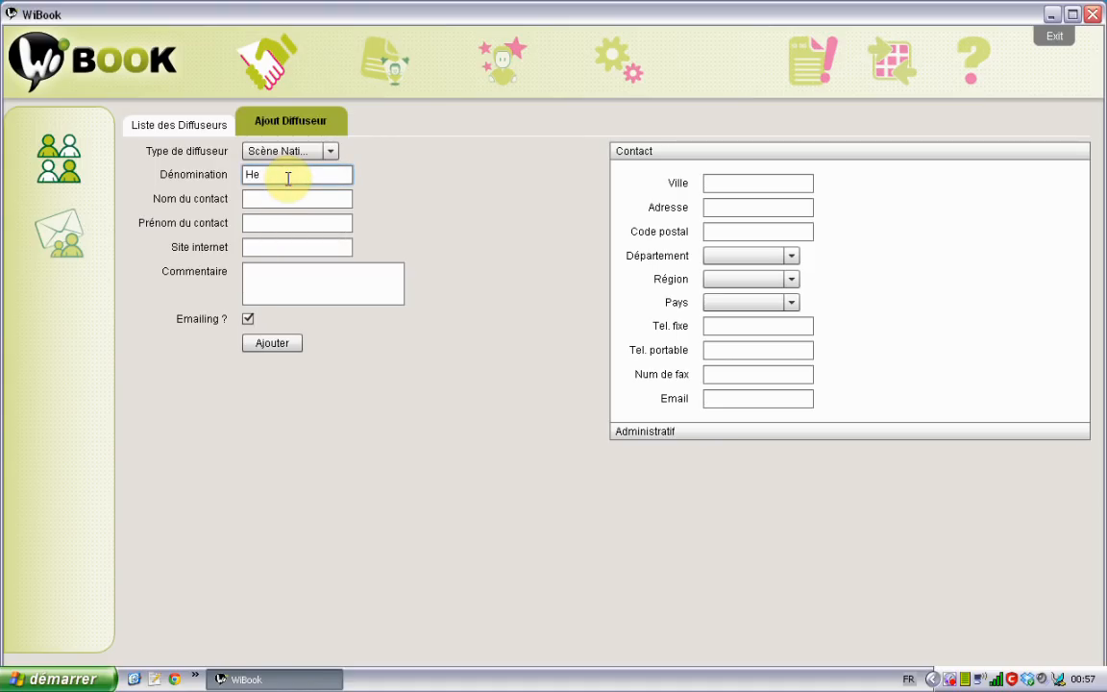
{"action": "type", "text": "xagone"}
{"action": "left_click", "coordinate": [284, 197]}
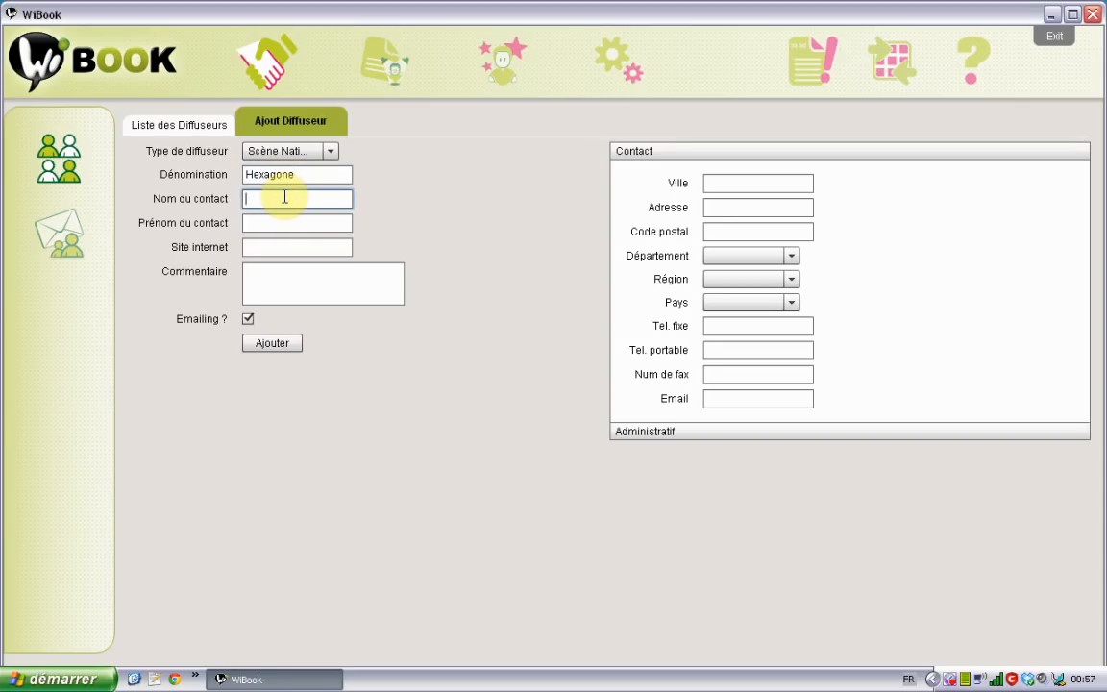
{"action": "type", "text": "Tutu"}
{"action": "key", "text": "Tab"}
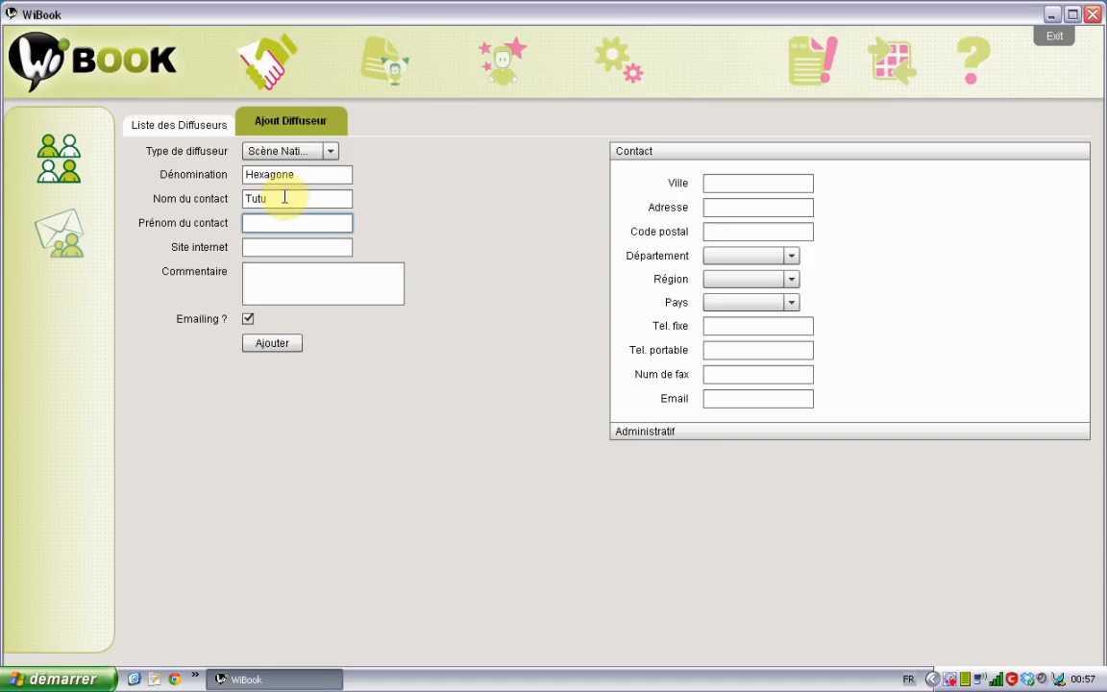
{"action": "type", "text": "René"}
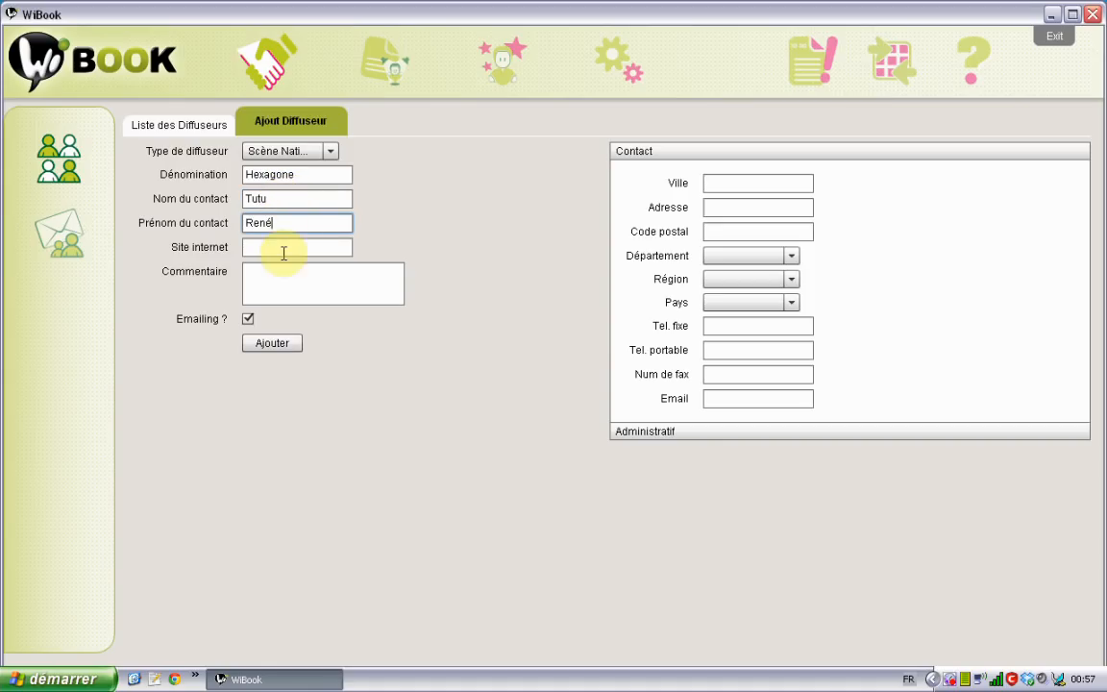
{"action": "left_click", "coordinate": [307, 239]}
{"action": "type", "text": "www."}
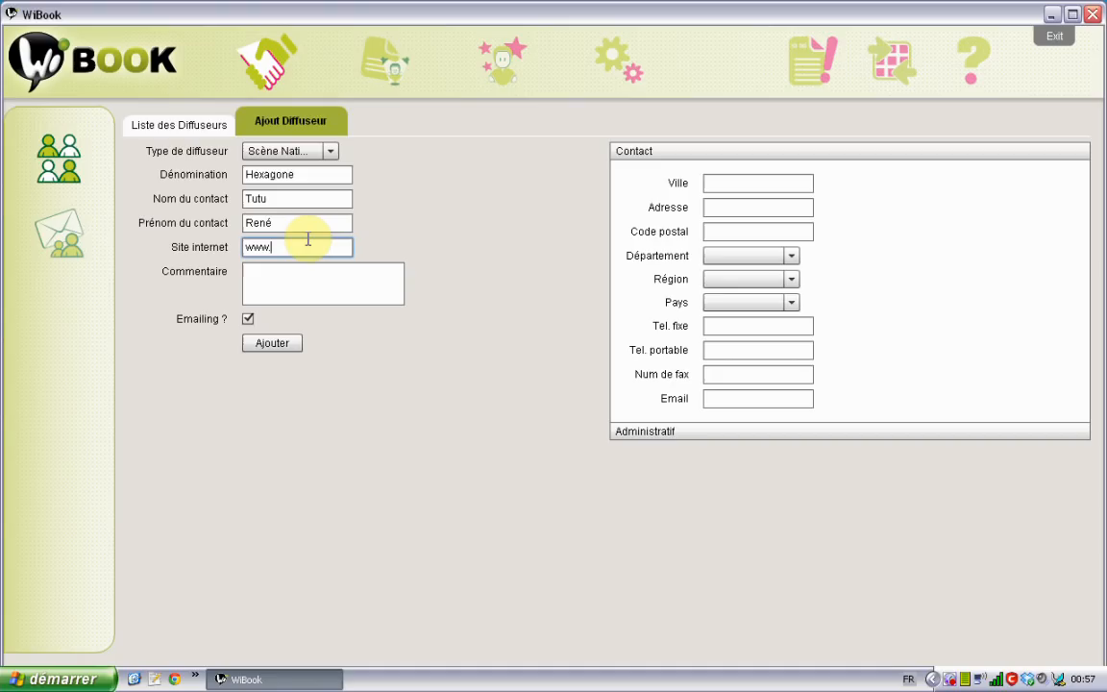
{"action": "type", "text": "hexagone.com"}
Set the location to Meylan, department Isère (region Rhône-Alpes), country France
{"action": "left_click", "coordinate": [719, 177]}
{"action": "type", "text": "Meylan"}
{"action": "key", "text": "Tab"}
{"action": "key", "text": "Tab"}
{"action": "key", "text": "Tab"}
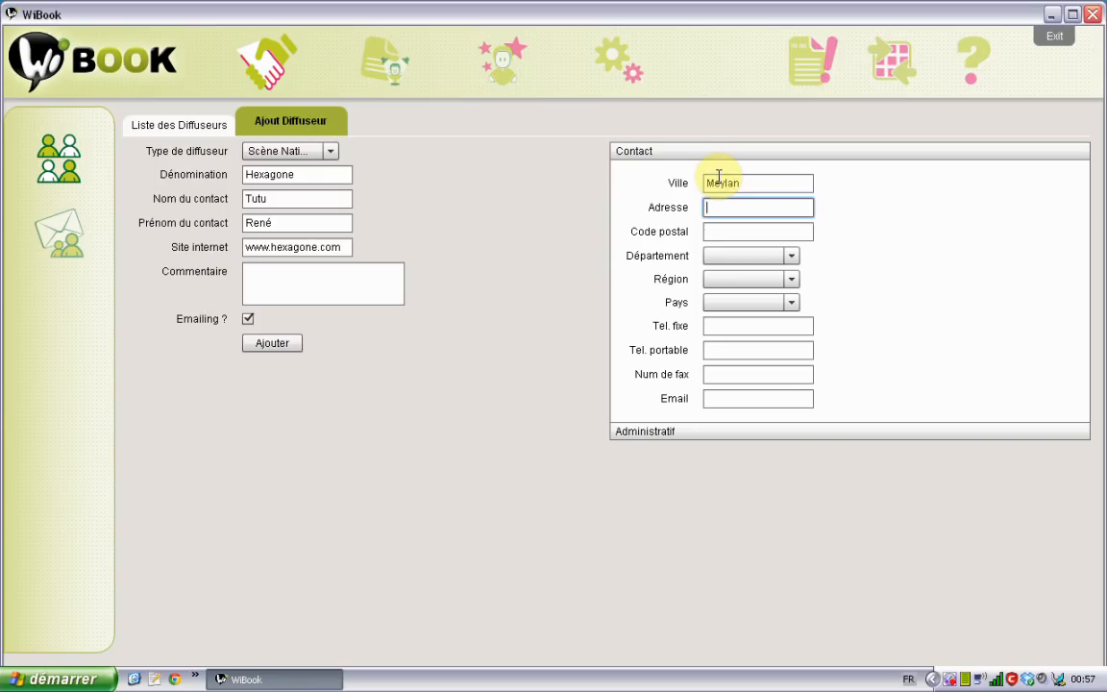
{"action": "key", "text": "e"}
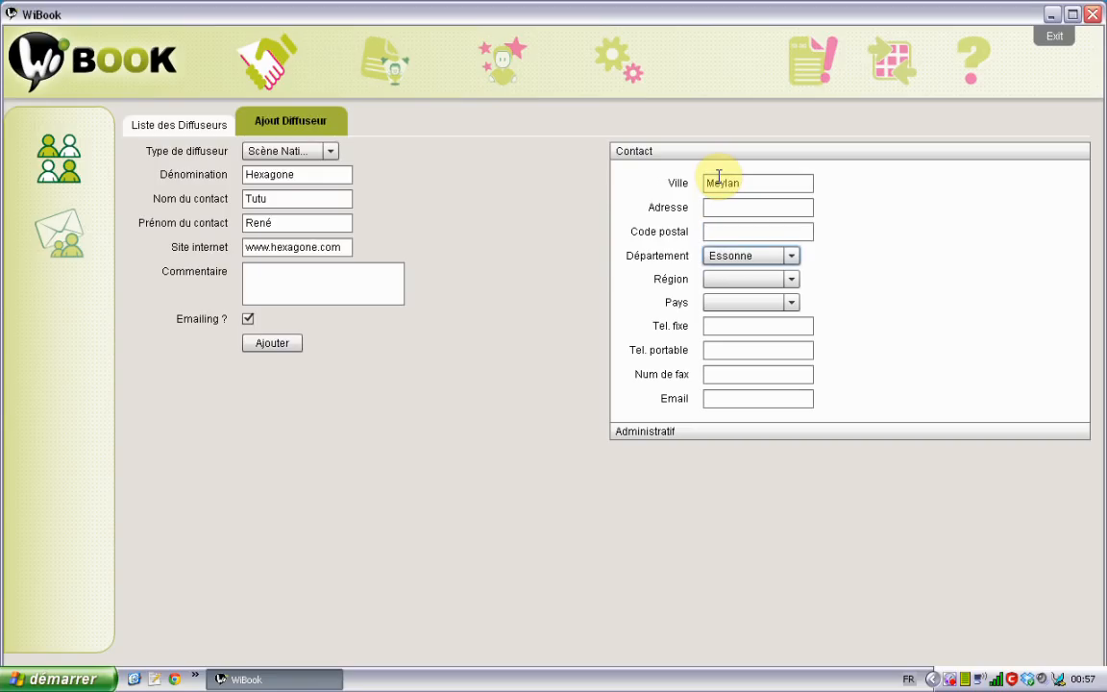
{"action": "key", "text": "i"}
{"action": "key", "text": "s"}
{"action": "key", "text": "r"}
{"action": "key", "text": "r"}
{"action": "key", "text": "i"}
{"action": "key", "text": "Down"}
{"action": "key", "text": "Down"}
{"action": "key", "text": "Down"}
{"action": "key", "text": "Down"}
{"action": "key", "text": "Up"}
{"action": "key", "text": "Tab"}
{"action": "key", "text": "Tab"}
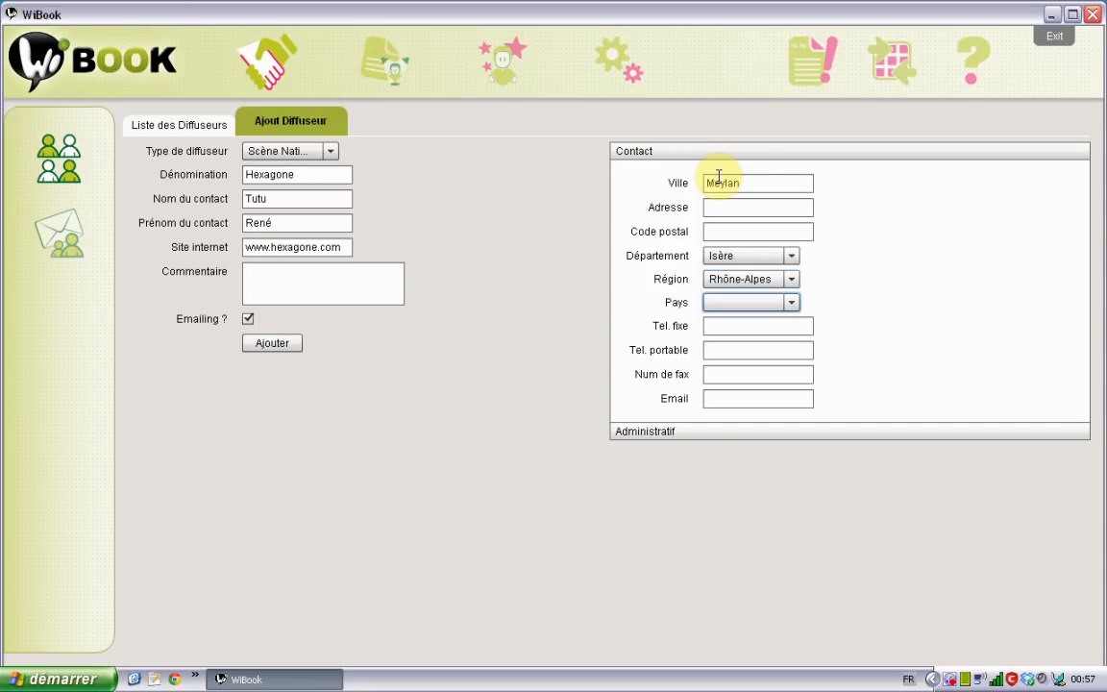
{"action": "key", "text": "f"}
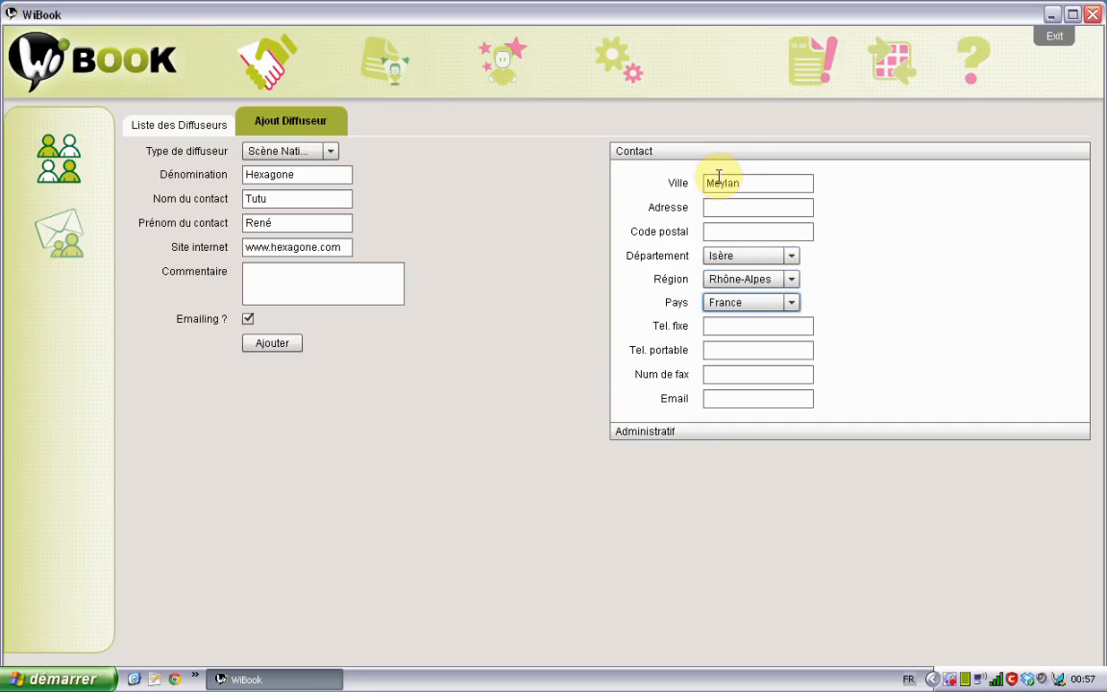
Save the new Hexagone diffuseur, checking its administrative details along the way
{"action": "left_click", "coordinate": [270, 346]}
{"action": "left_click", "coordinate": [647, 433]}
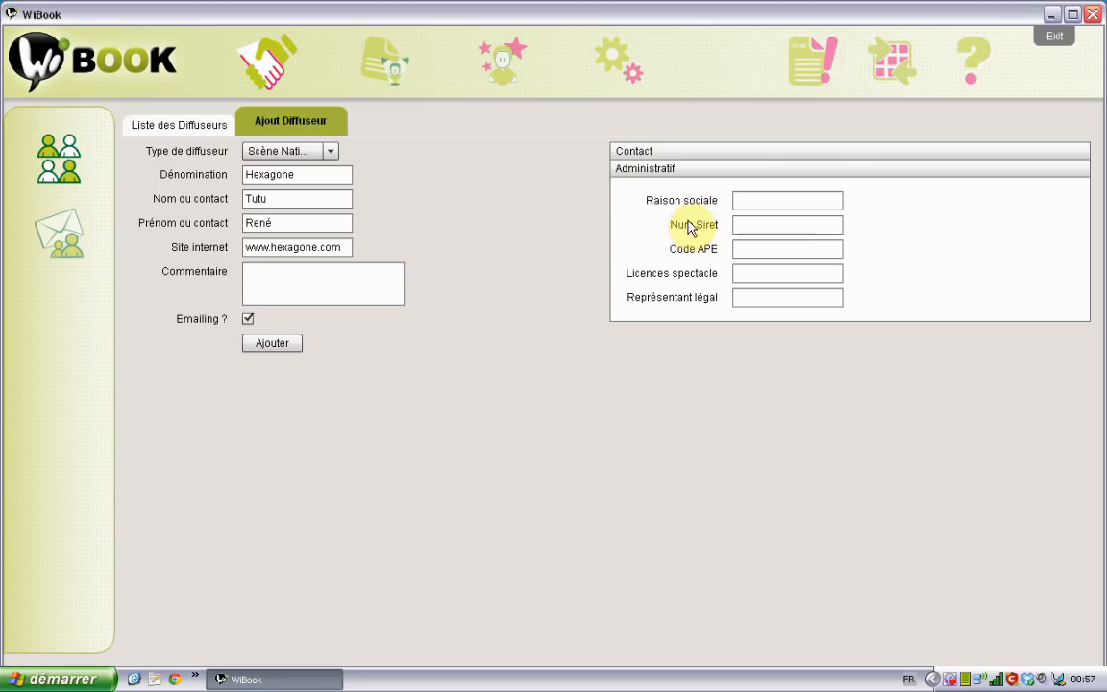
{"action": "left_click", "coordinate": [281, 350]}
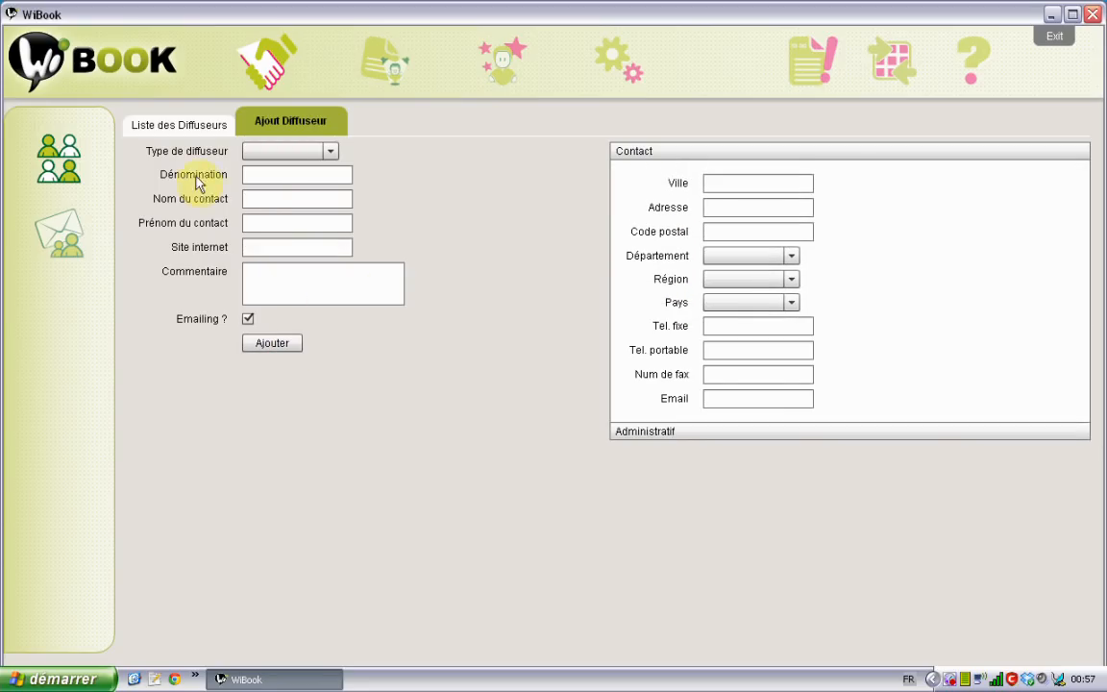
Set Hexagone's Commentaire to 'un tres bon ami' and save it
{"action": "left_click", "coordinate": [172, 126]}
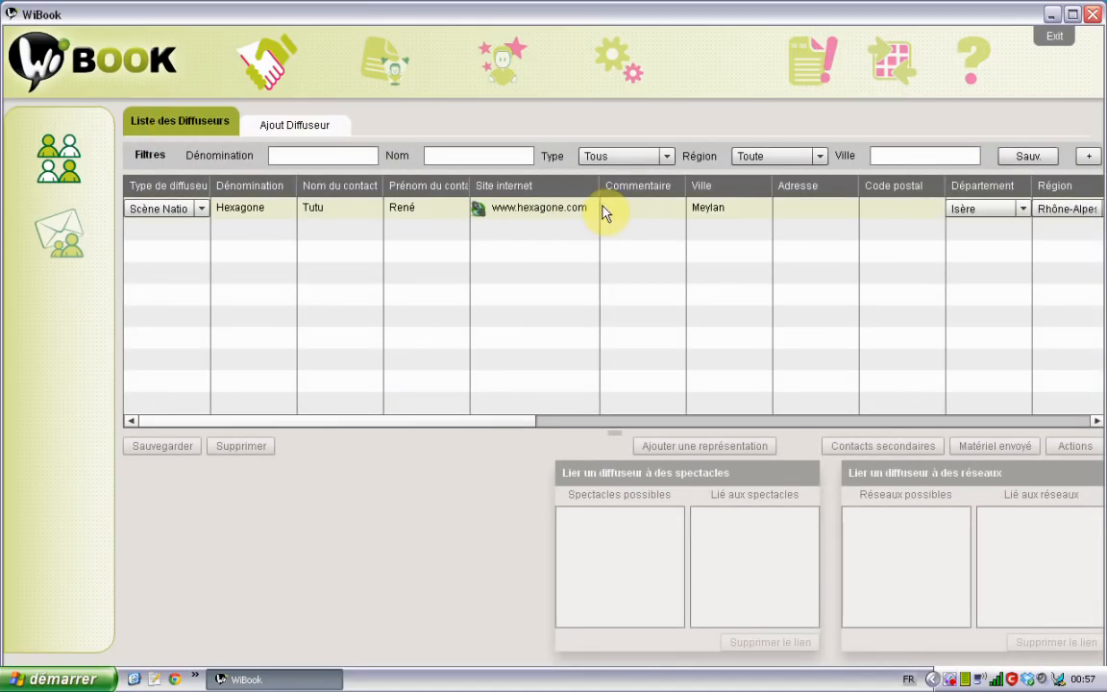
{"action": "double_click", "coordinate": [679, 208]}
{"action": "type", "text": "un t"}
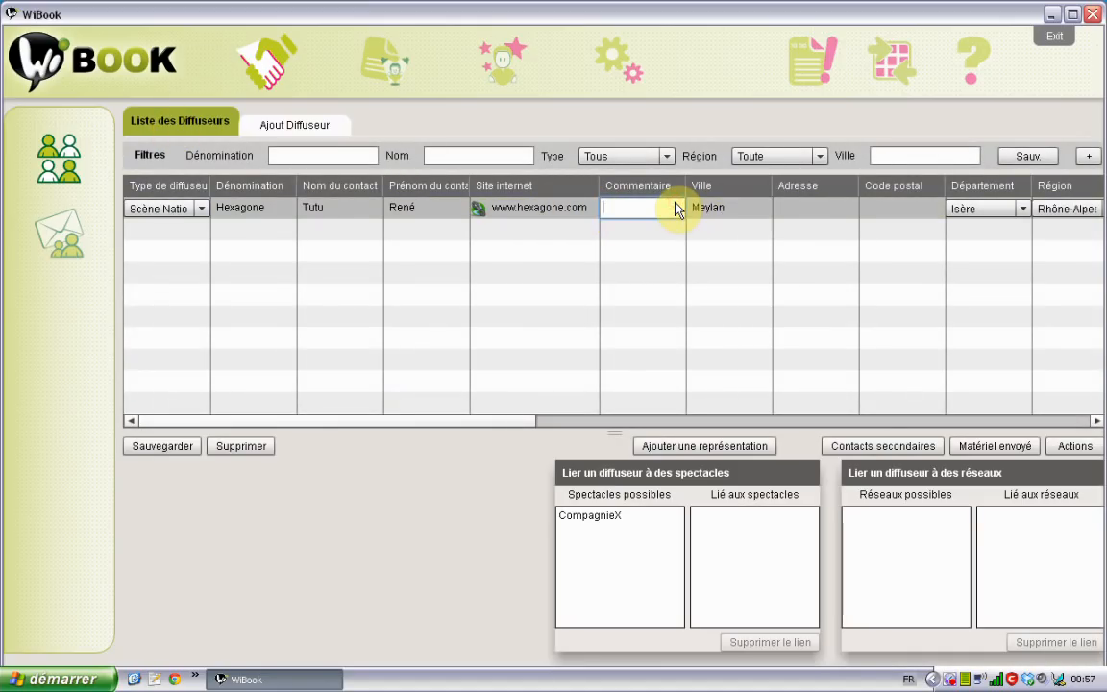
{"action": "type", "text": "res bon ami"}
{"action": "key", "text": "ctrl+a"}
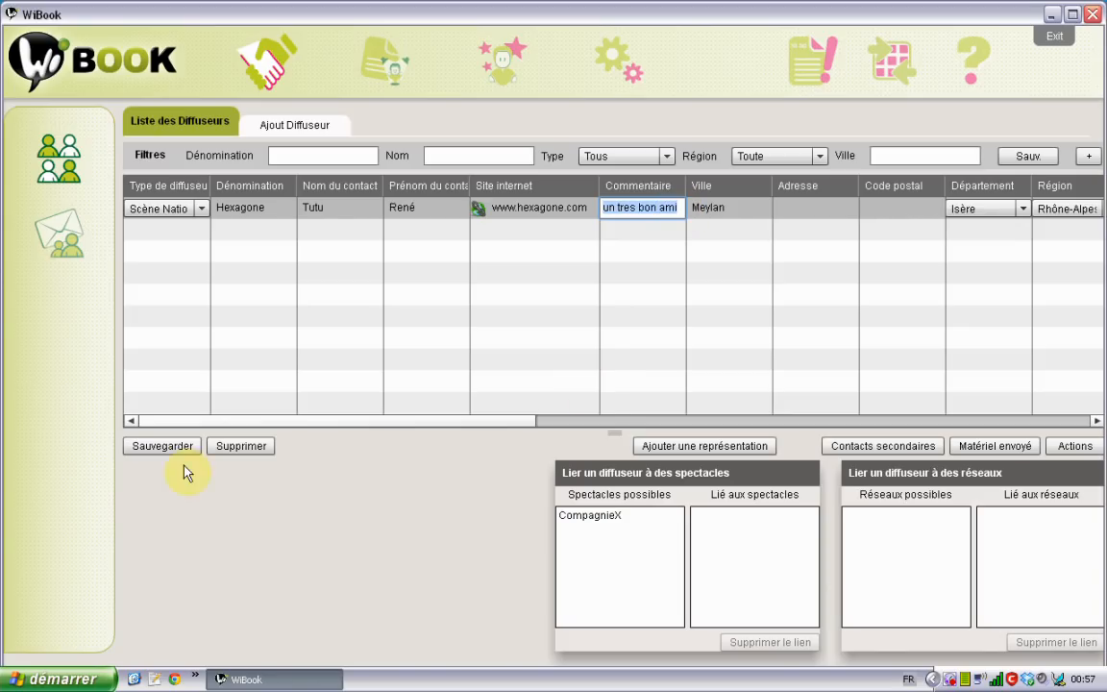
{"action": "left_click", "coordinate": [164, 446]}
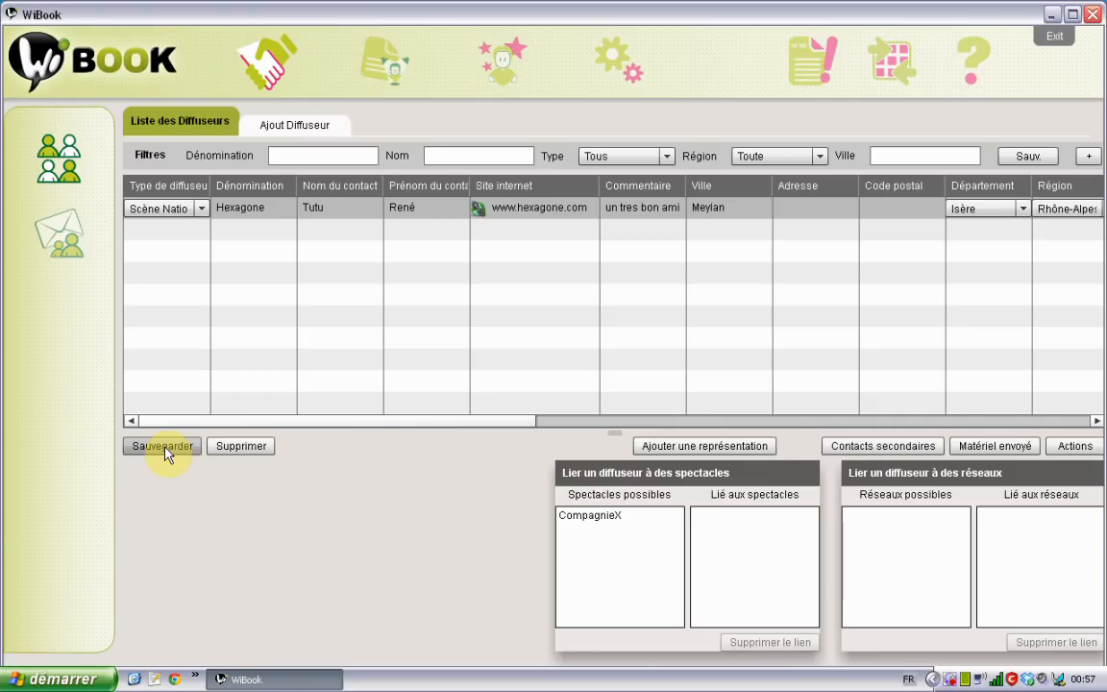
Toggle the extra filters, then bring up Hexagone's secondary contacts
{"action": "left_click", "coordinate": [1083, 160]}
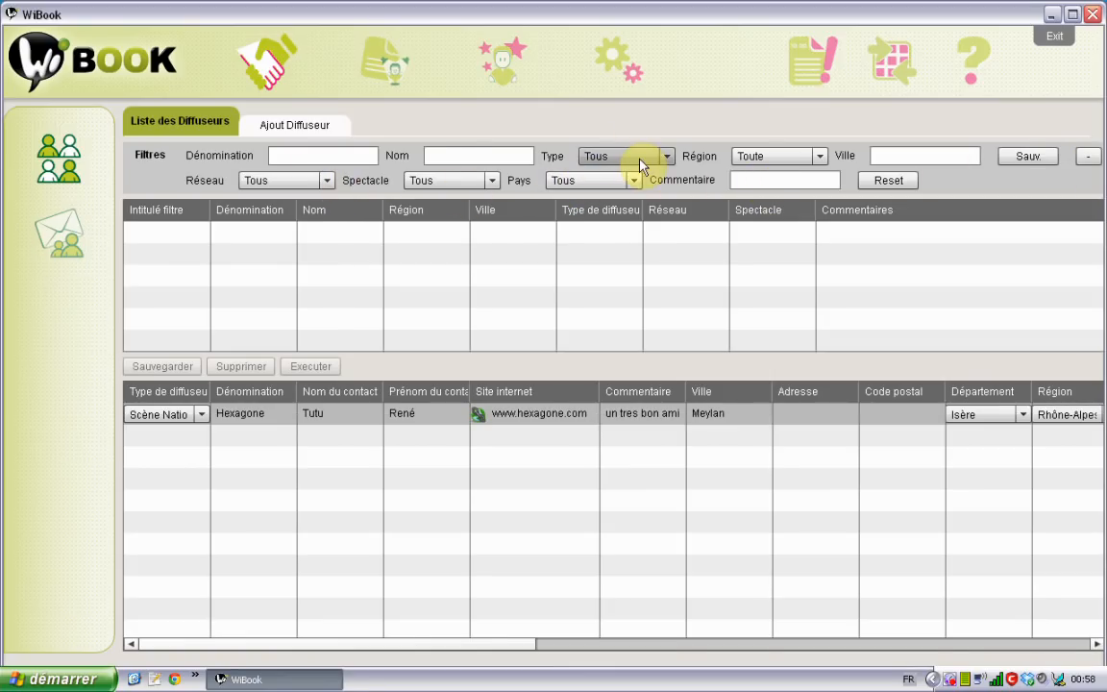
{"action": "left_click", "coordinate": [1092, 157]}
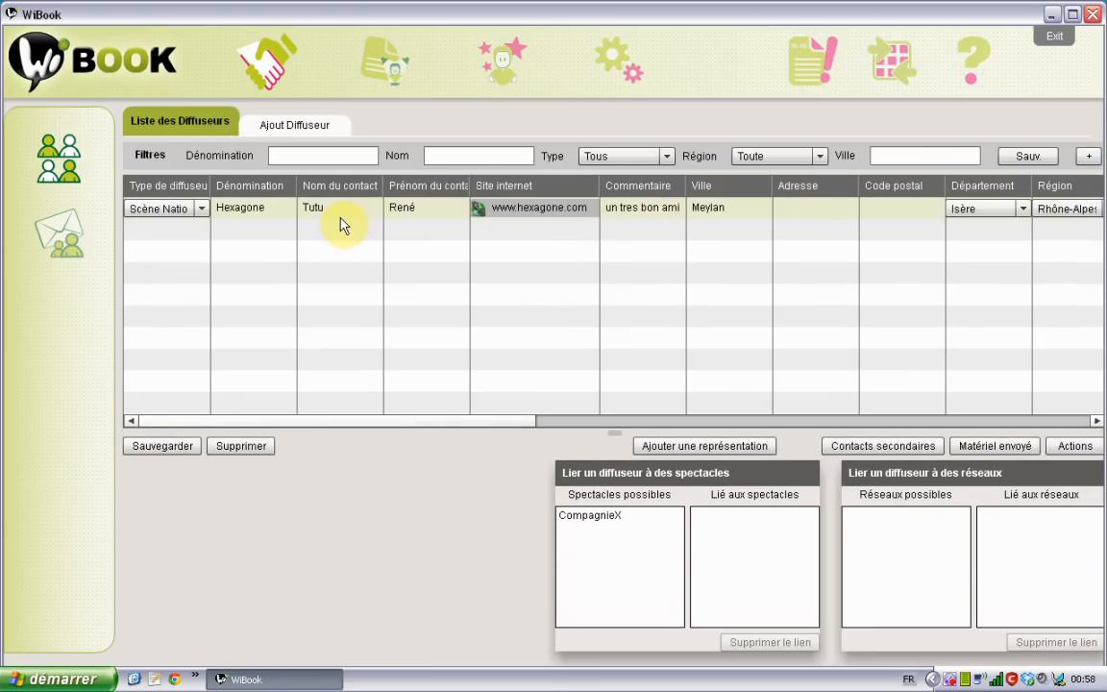
{"action": "double_click", "coordinate": [344, 221]}
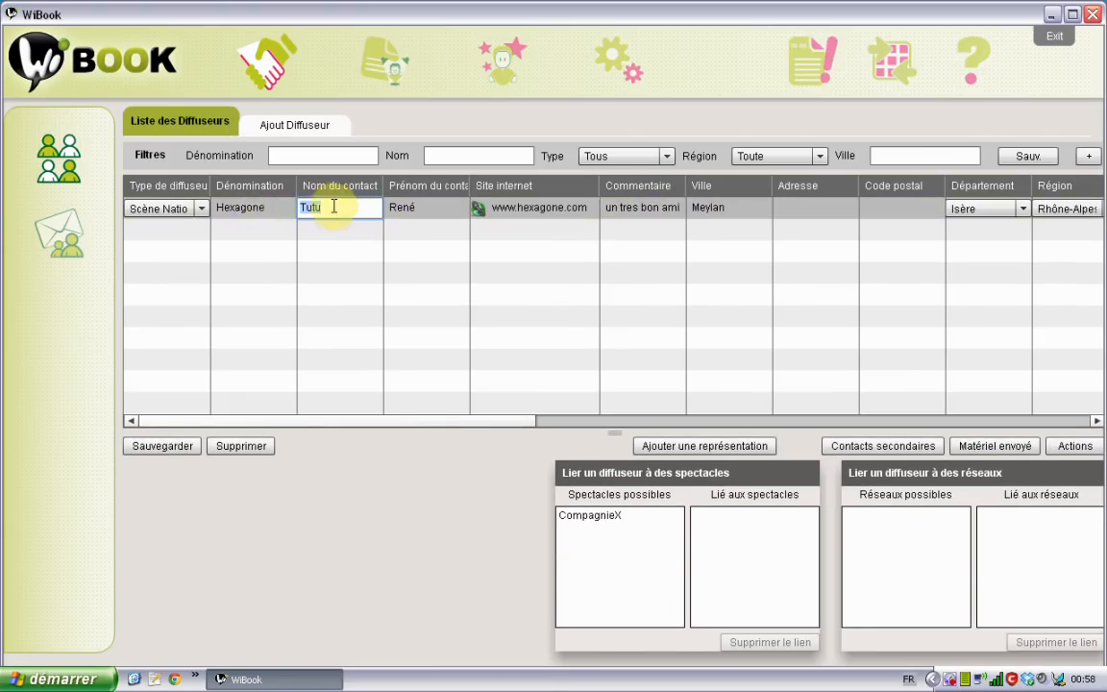
{"action": "double_click", "coordinate": [256, 209]}
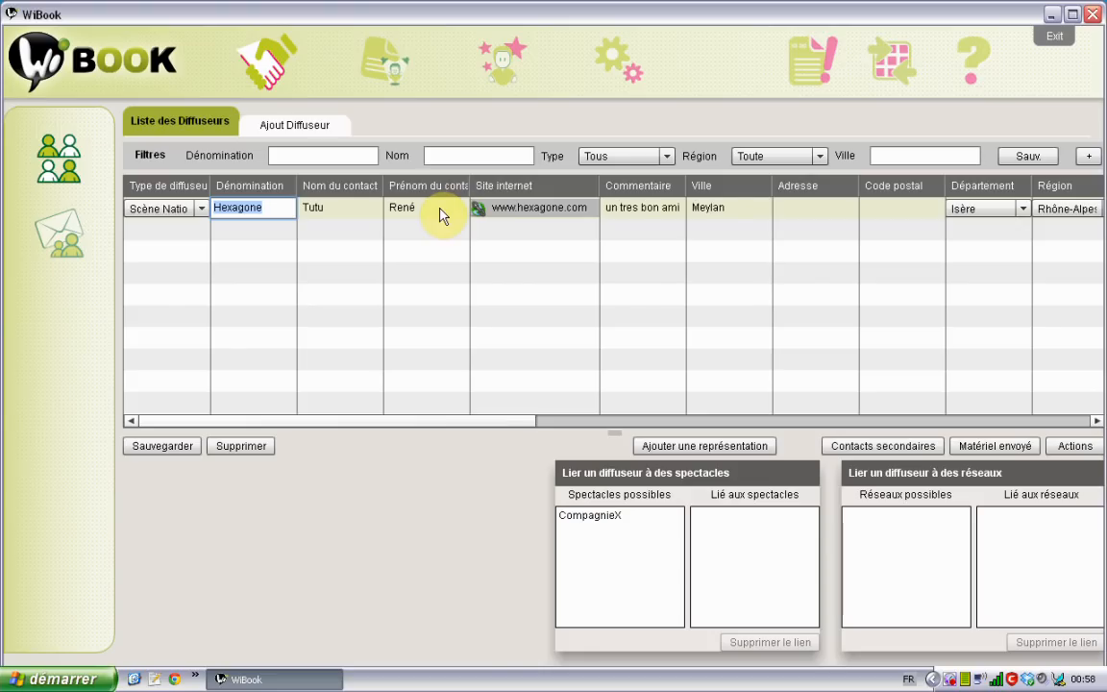
{"action": "left_click", "coordinate": [892, 447]}
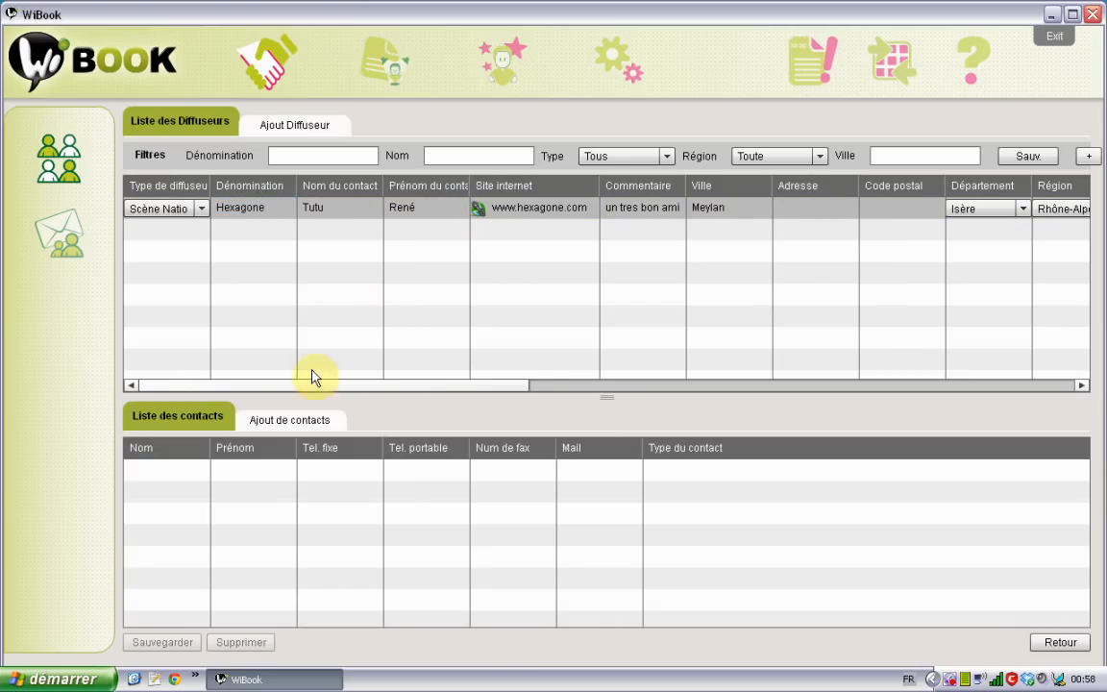
Start a new secondary contact with the contact's last name, first name and e-mail
{"action": "left_click", "coordinate": [298, 423]}
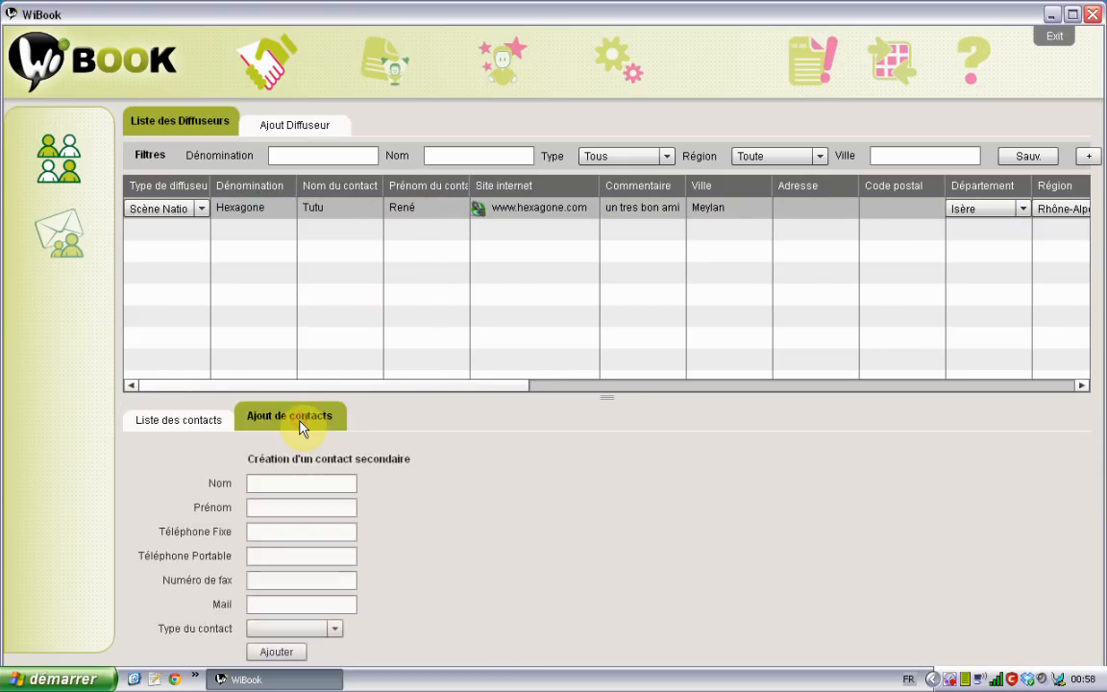
{"action": "left_click", "coordinate": [293, 484]}
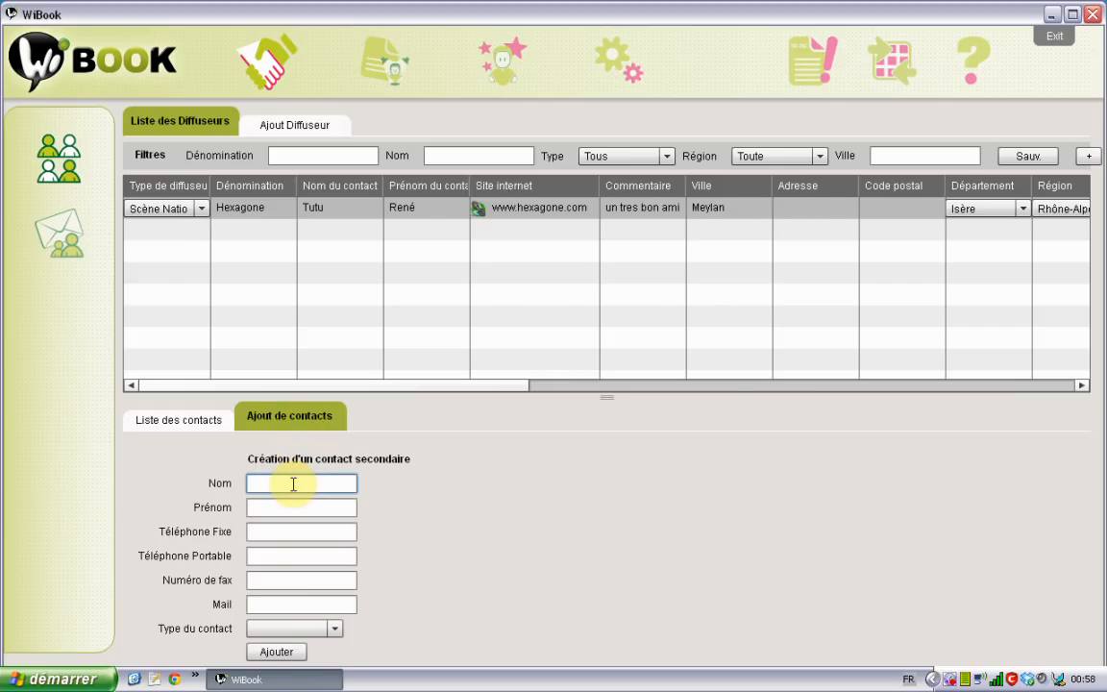
{"action": "type", "text": "Titi"}
{"action": "key", "text": "Tab"}
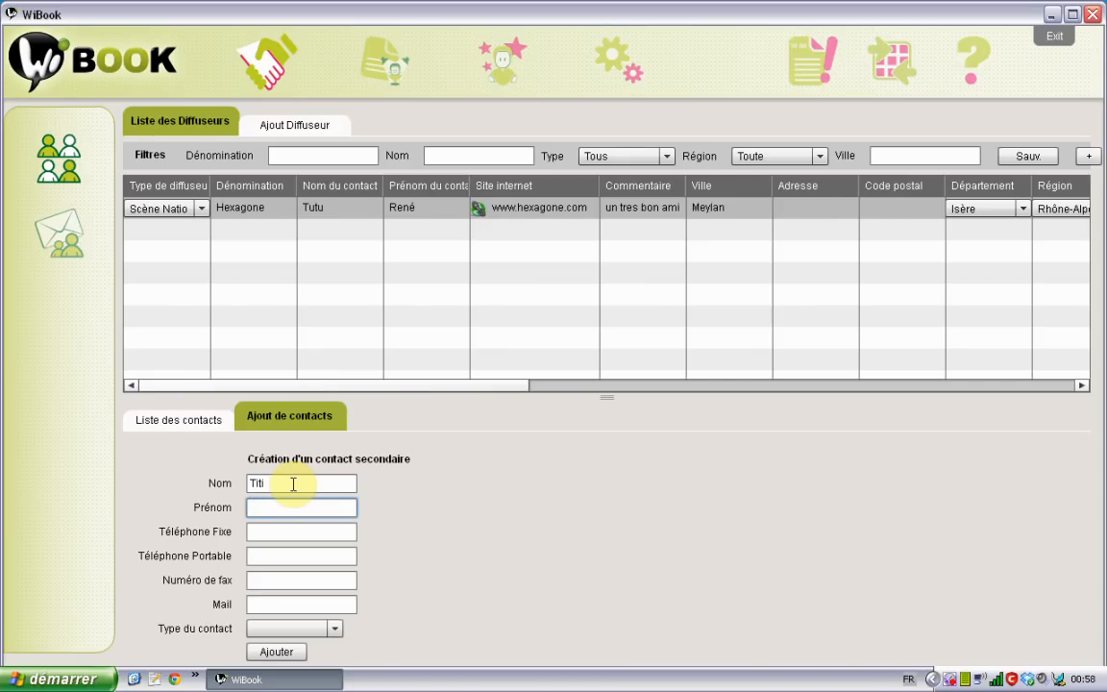
{"action": "type", "text": "Laurent"}
{"action": "key", "text": "Tab"}
{"action": "key", "text": "Tab"}
{"action": "key", "text": "Tab"}
{"action": "key", "text": "Tab"}
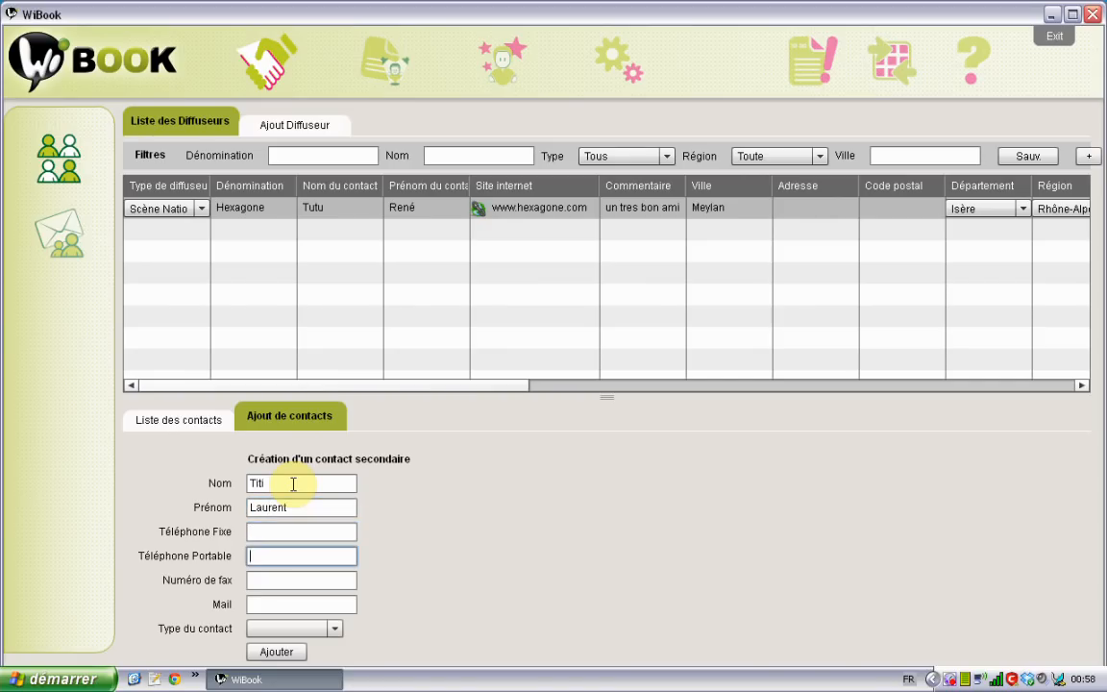
{"action": "key", "text": "Tab"}
{"action": "key", "text": "shift+Tab"}
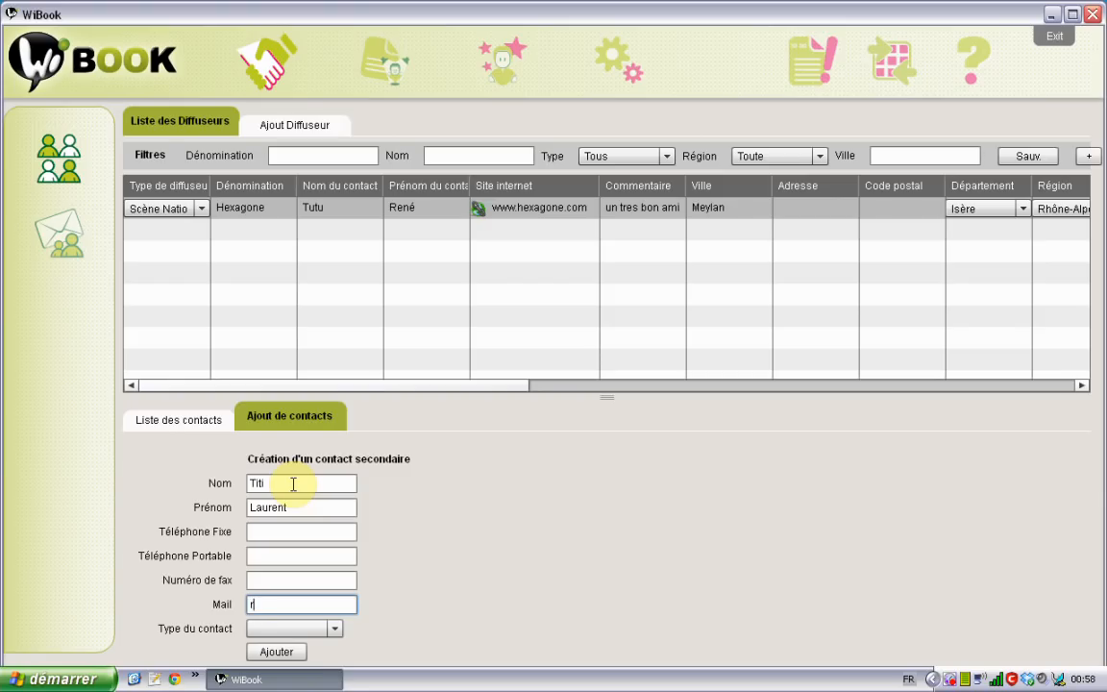
{"action": "key", "text": "Tab"}
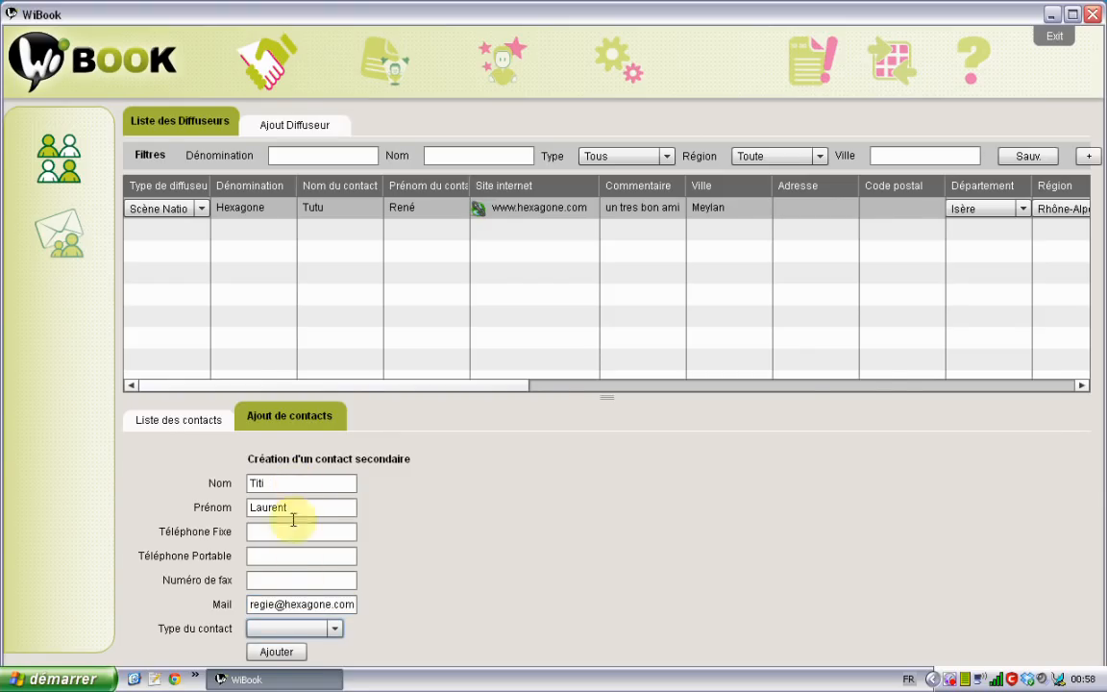
Make the contact a Régisseur, add it, check the contact list, and close the panel
{"action": "left_click", "coordinate": [334, 628]}
{"action": "left_click", "coordinate": [286, 535]}
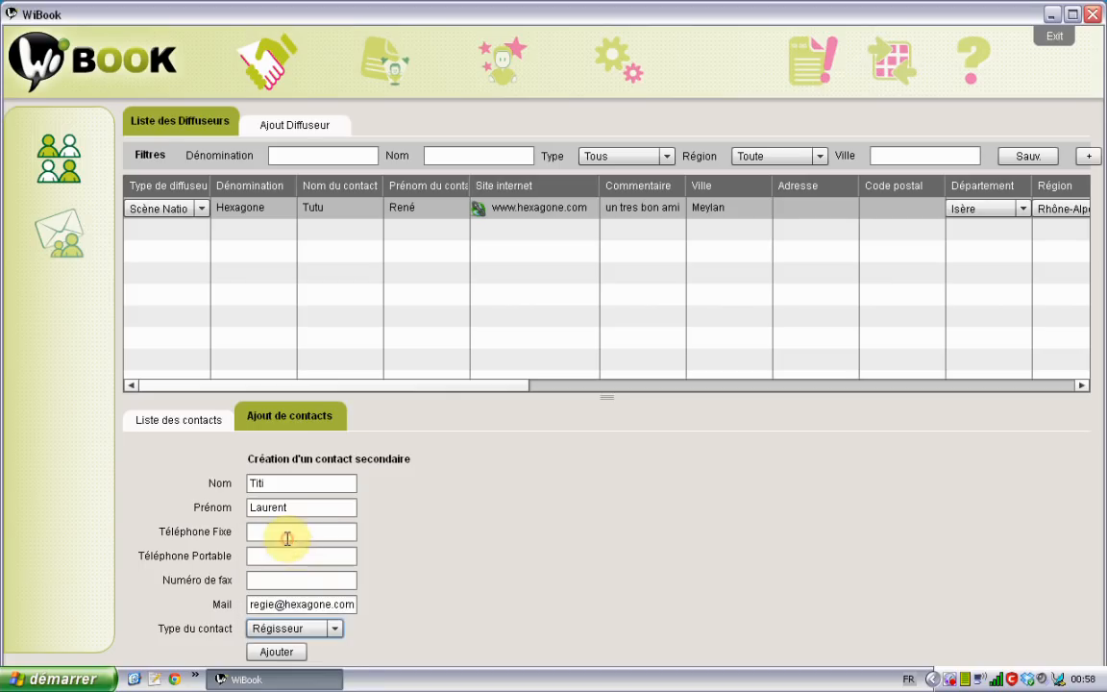
{"action": "left_click", "coordinate": [277, 652]}
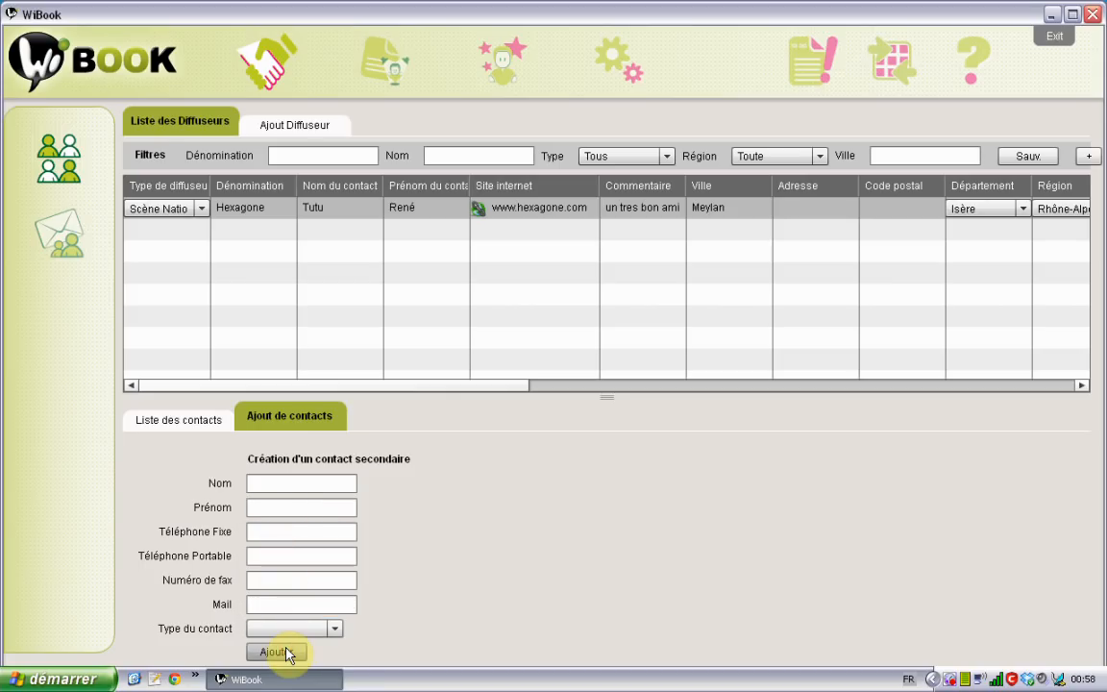
{"action": "left_click", "coordinate": [179, 422]}
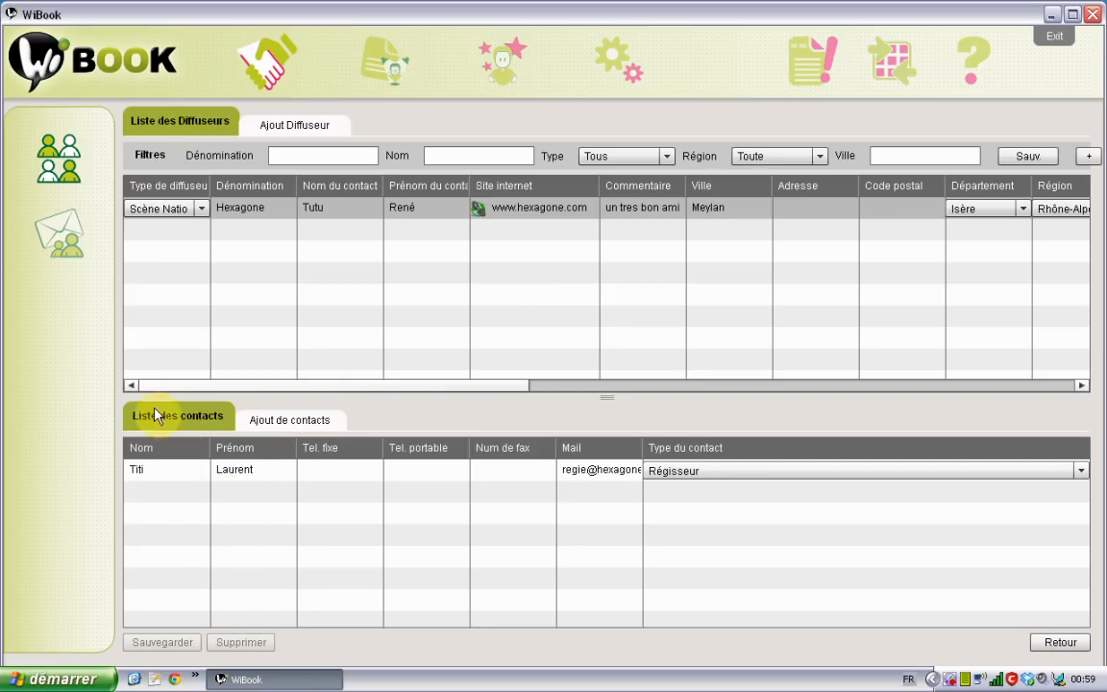
{"action": "left_click", "coordinate": [256, 211]}
{"action": "left_click", "coordinate": [1061, 643]}
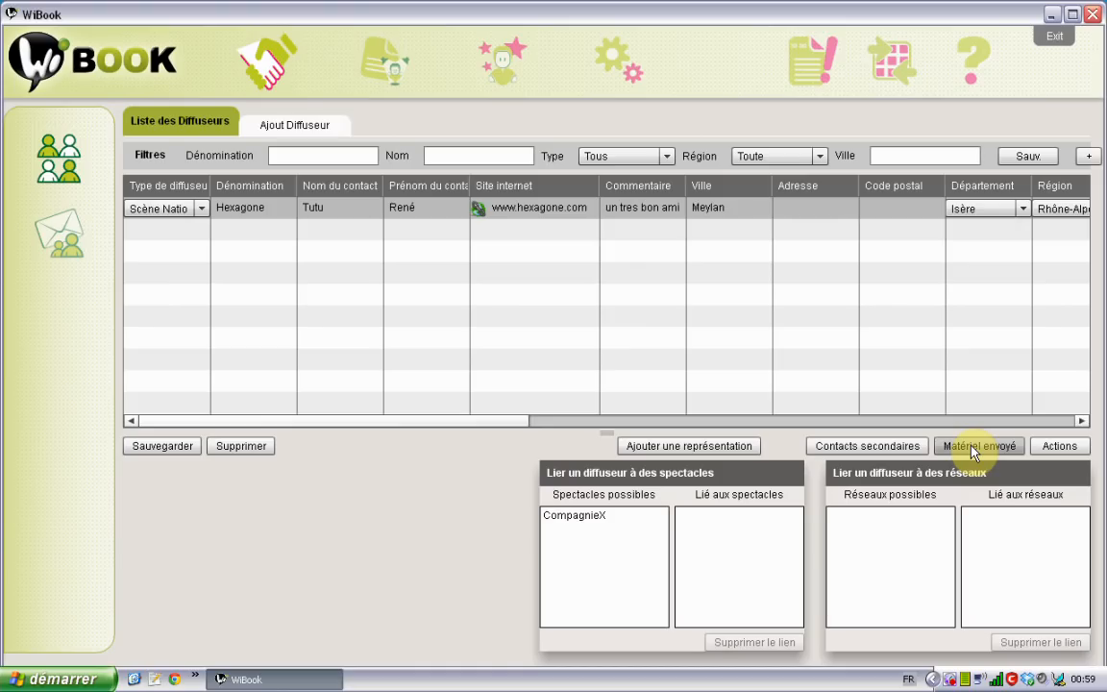
Start a new sent-material entry for Hexagone with the show CompagnieX
{"action": "left_click", "coordinate": [291, 205]}
{"action": "double_click", "coordinate": [291, 209]}
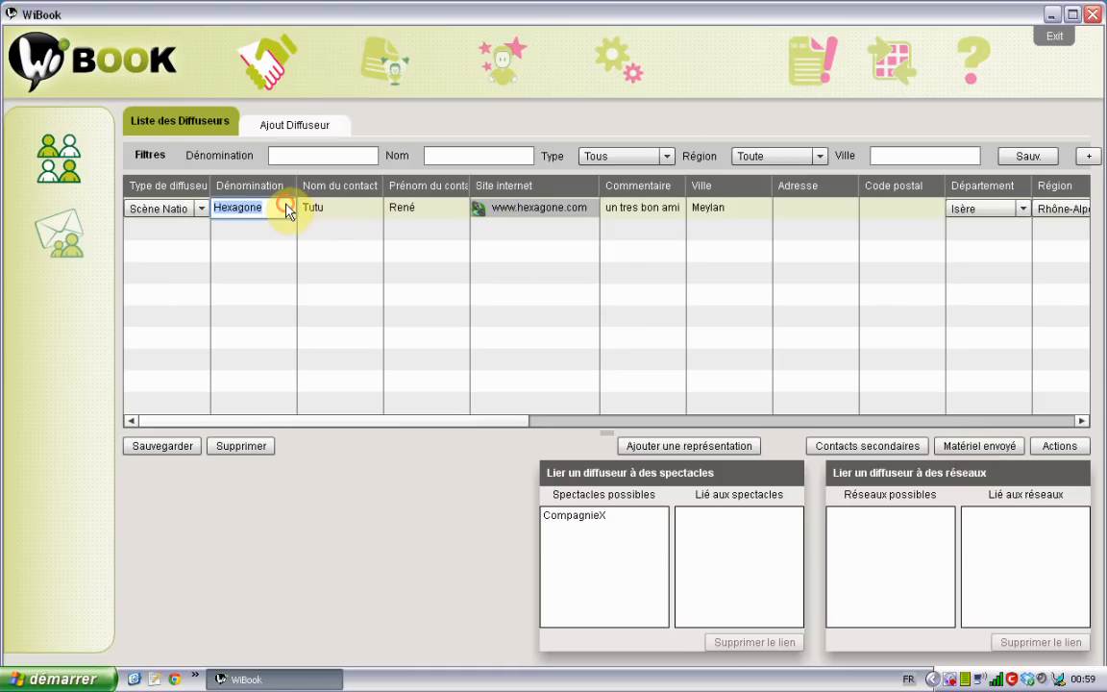
{"action": "left_click", "coordinate": [961, 448]}
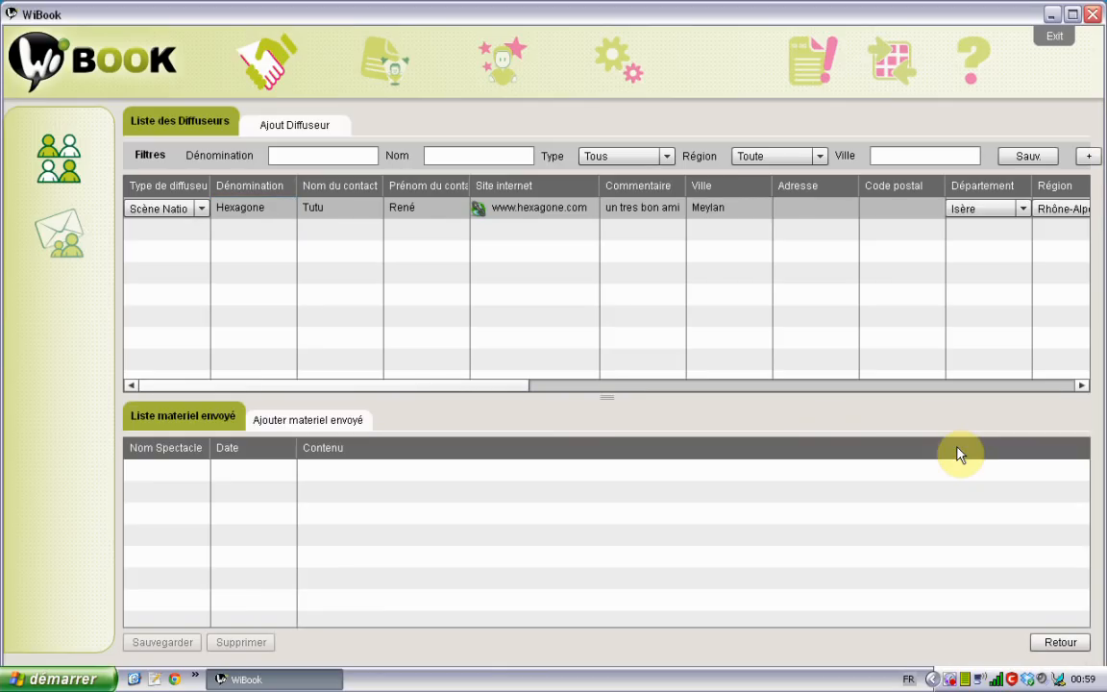
{"action": "left_click", "coordinate": [330, 422]}
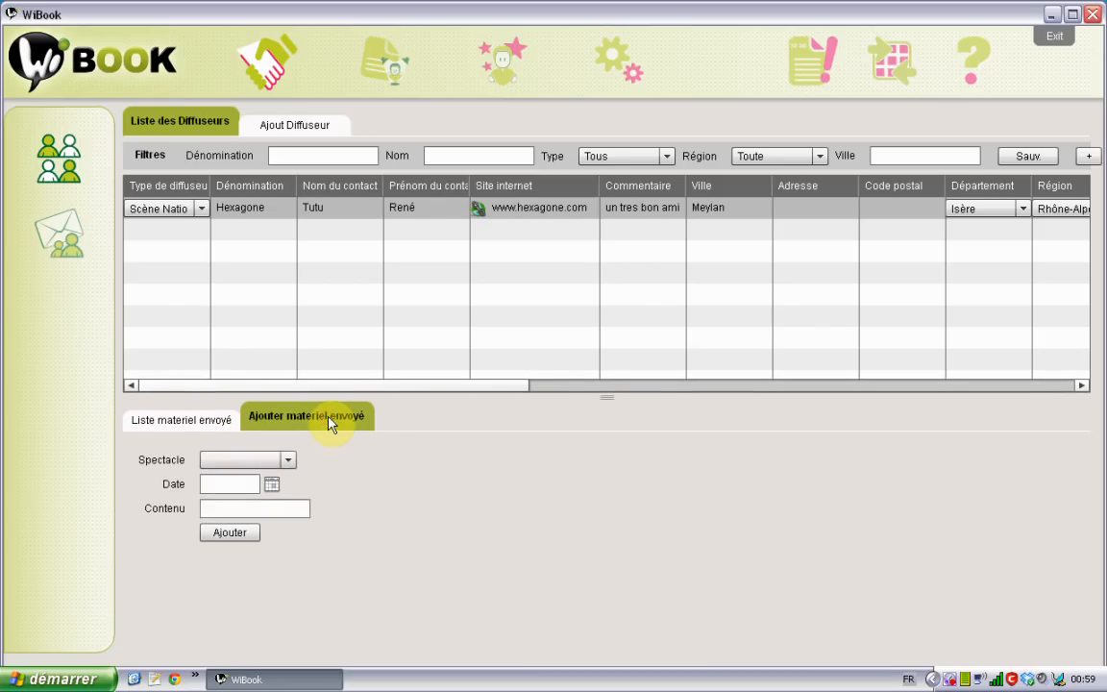
{"action": "left_click", "coordinate": [288, 465]}
{"action": "left_click", "coordinate": [276, 478]}
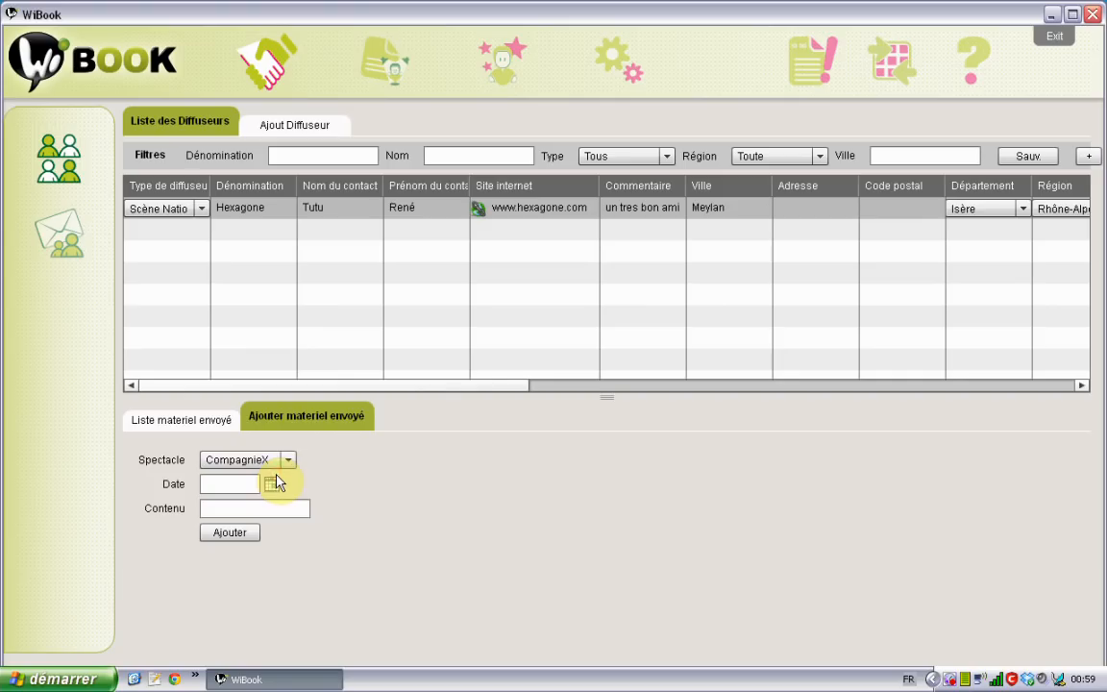
Date it 04/07/2011 with content 'dossier + DVD par la poste', add it, and view the list
{"action": "left_click", "coordinate": [274, 485]}
{"action": "left_click", "coordinate": [271, 488]}
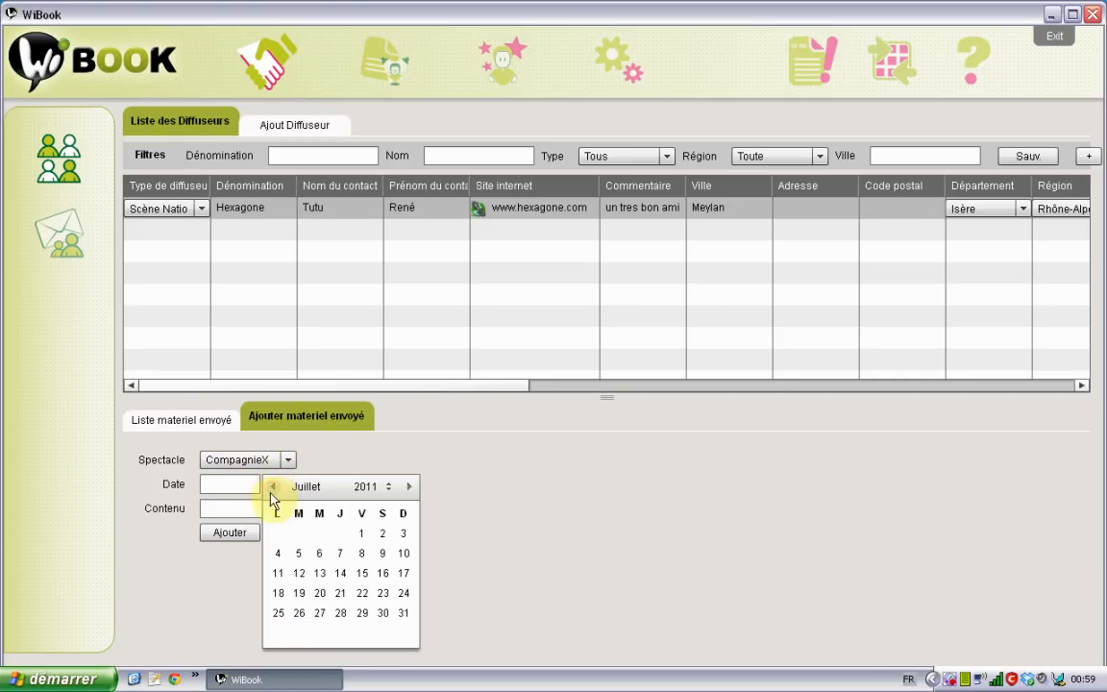
{"action": "left_click", "coordinate": [277, 553]}
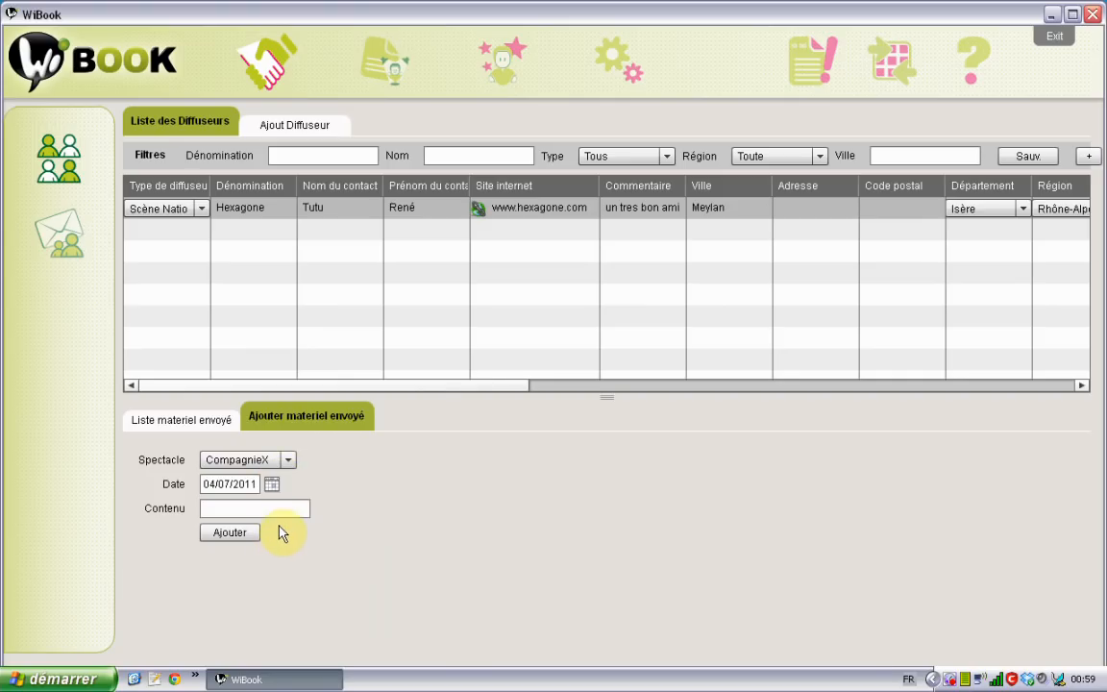
{"action": "left_click", "coordinate": [279, 507]}
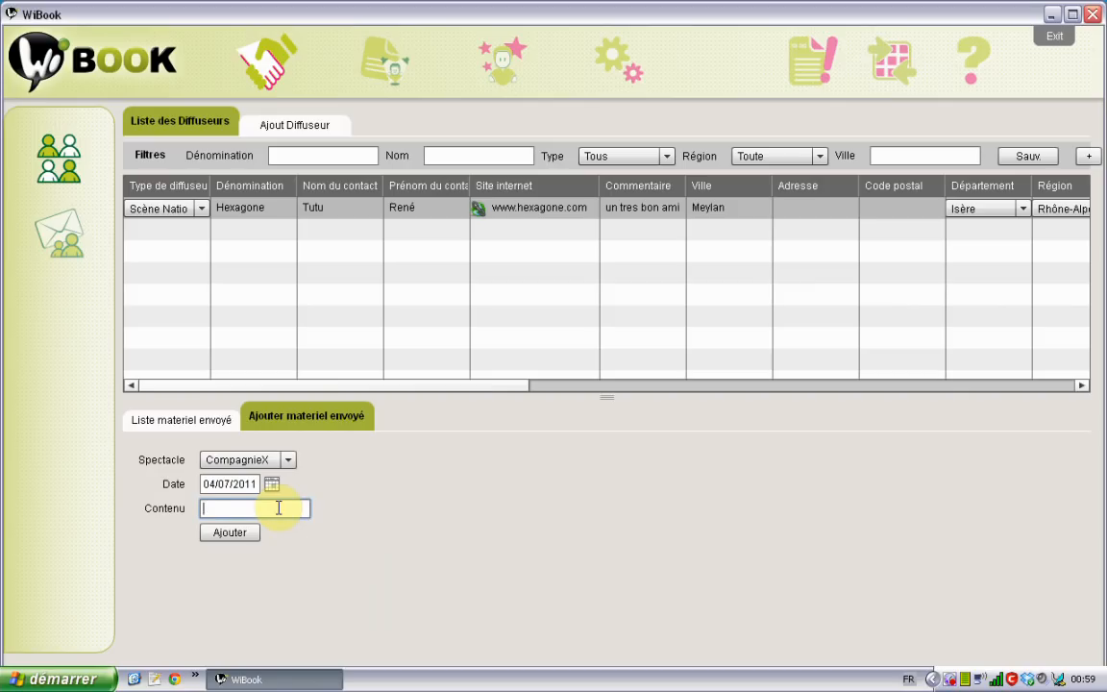
{"action": "type", "text": "dossier "}
{"action": "type", "text": "+ DVD par la pos"}
{"action": "type", "text": "te"}
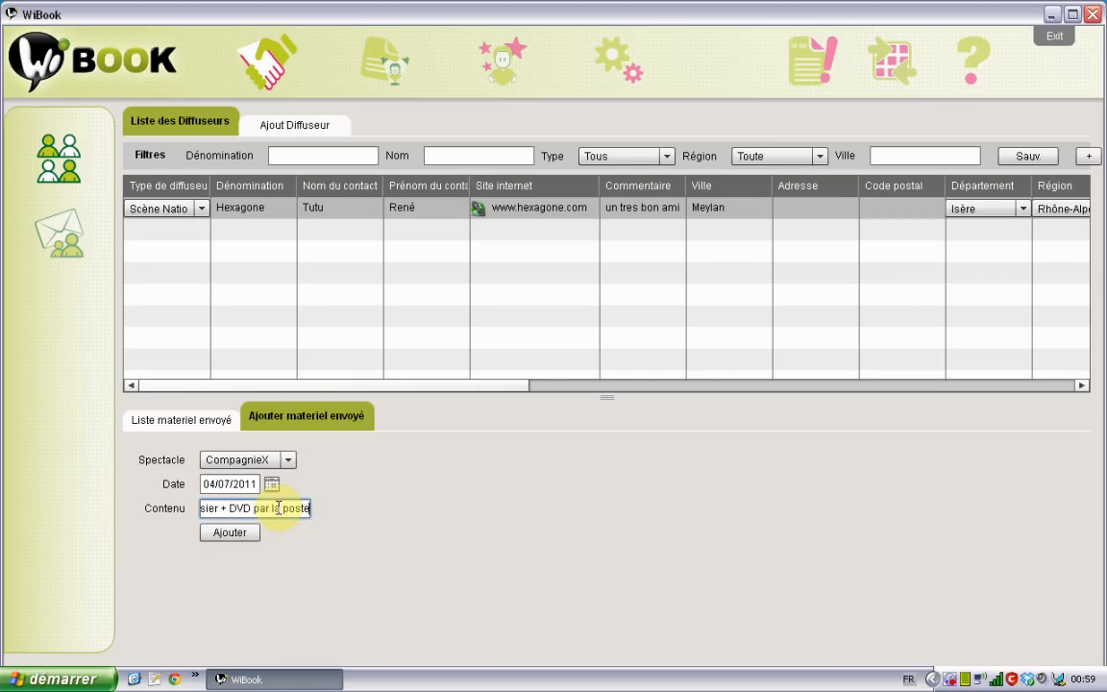
{"action": "left_click", "coordinate": [245, 536]}
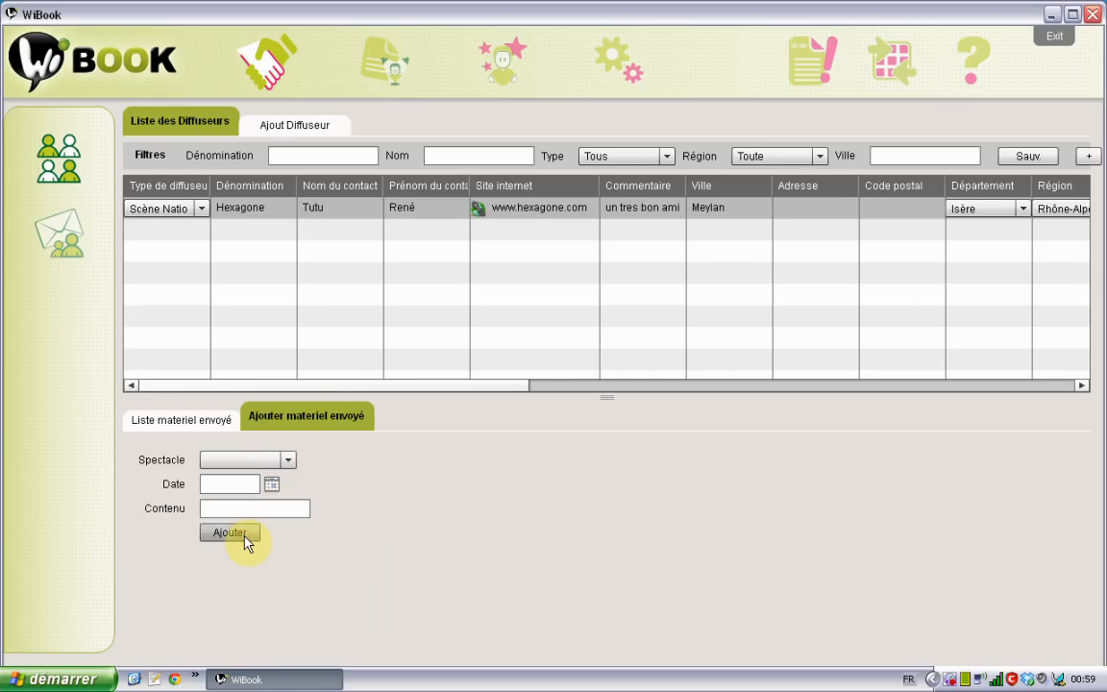
{"action": "left_click", "coordinate": [203, 429]}
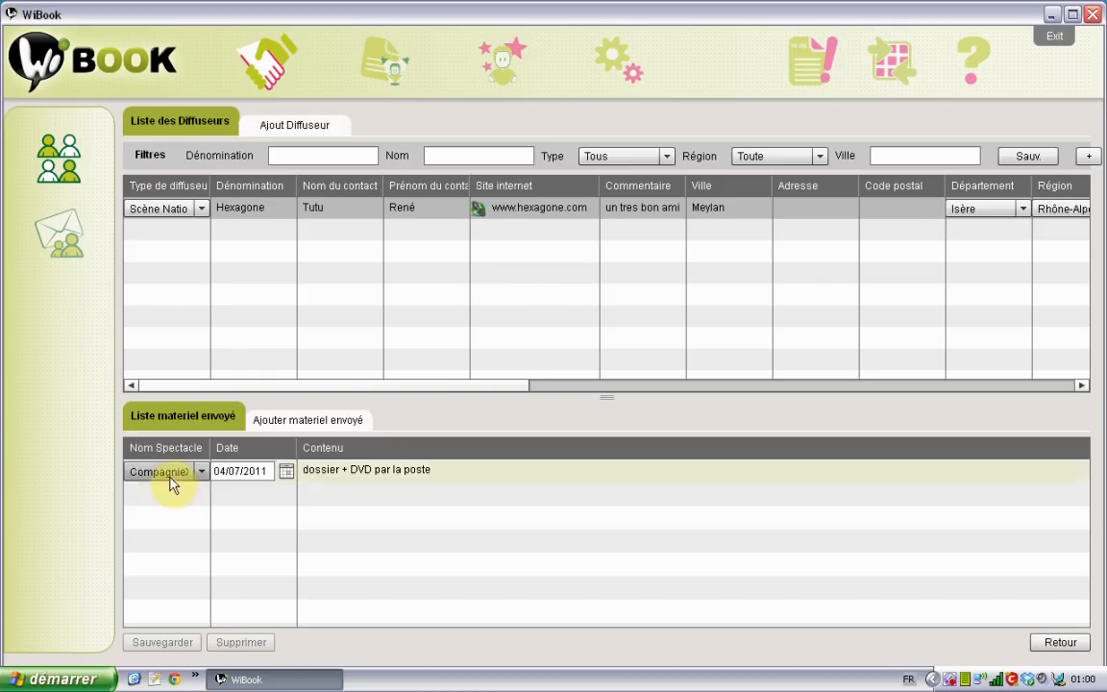
Close the Liste matériel envoyé panel to get back to Hexagone's diffuseur record
{"action": "left_click", "coordinate": [1075, 648]}
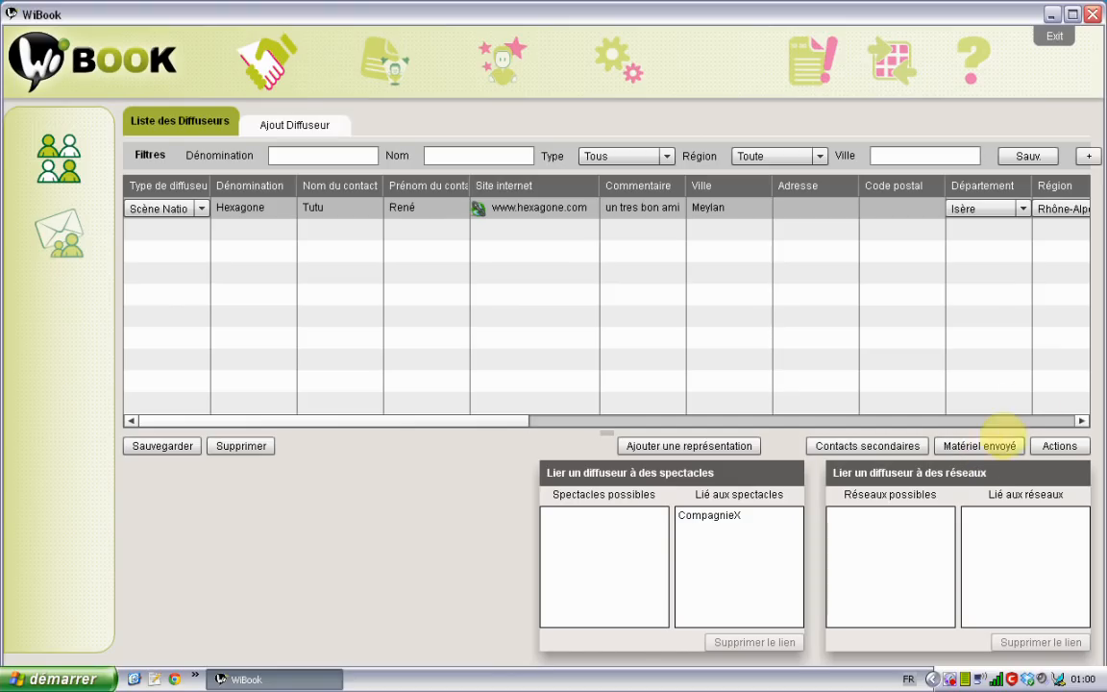
Start a new Téléphone action for Hexagone with a due date of 05/09/2011
{"action": "left_click", "coordinate": [1077, 448]}
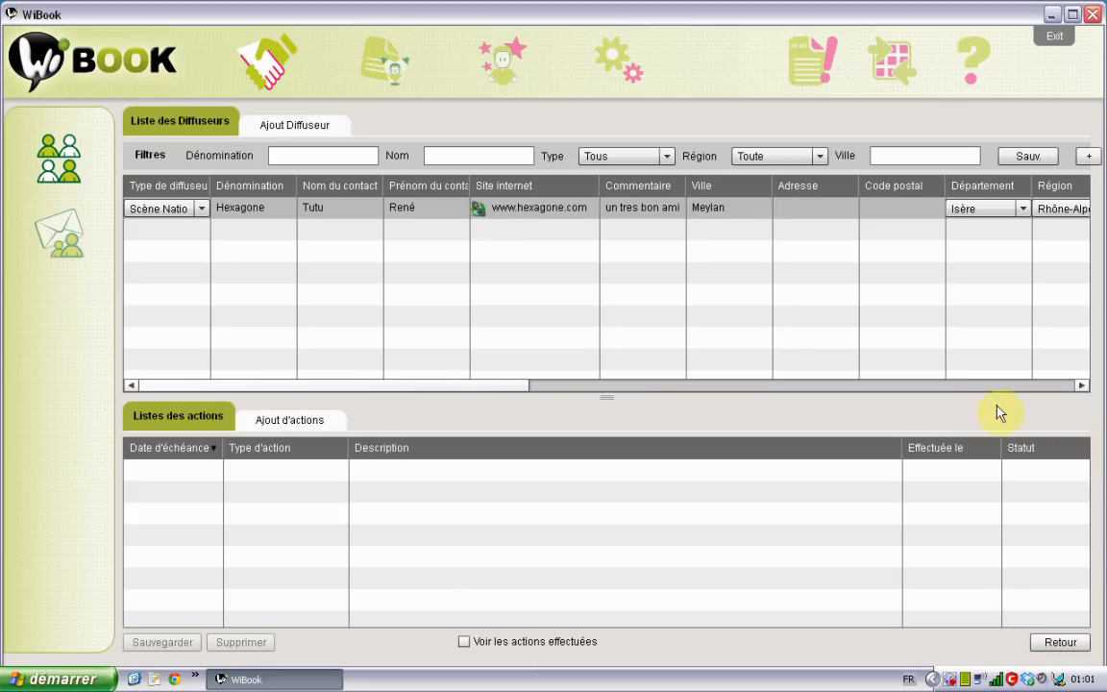
{"action": "left_click", "coordinate": [298, 423]}
{"action": "left_click", "coordinate": [320, 484]}
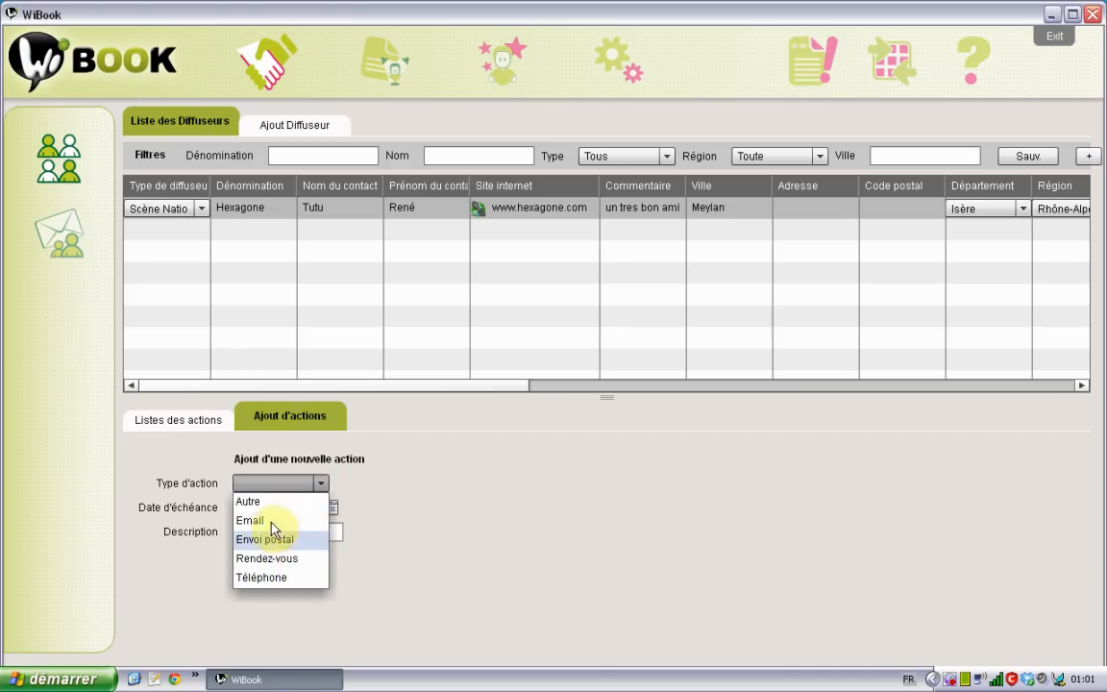
{"action": "left_click", "coordinate": [276, 579]}
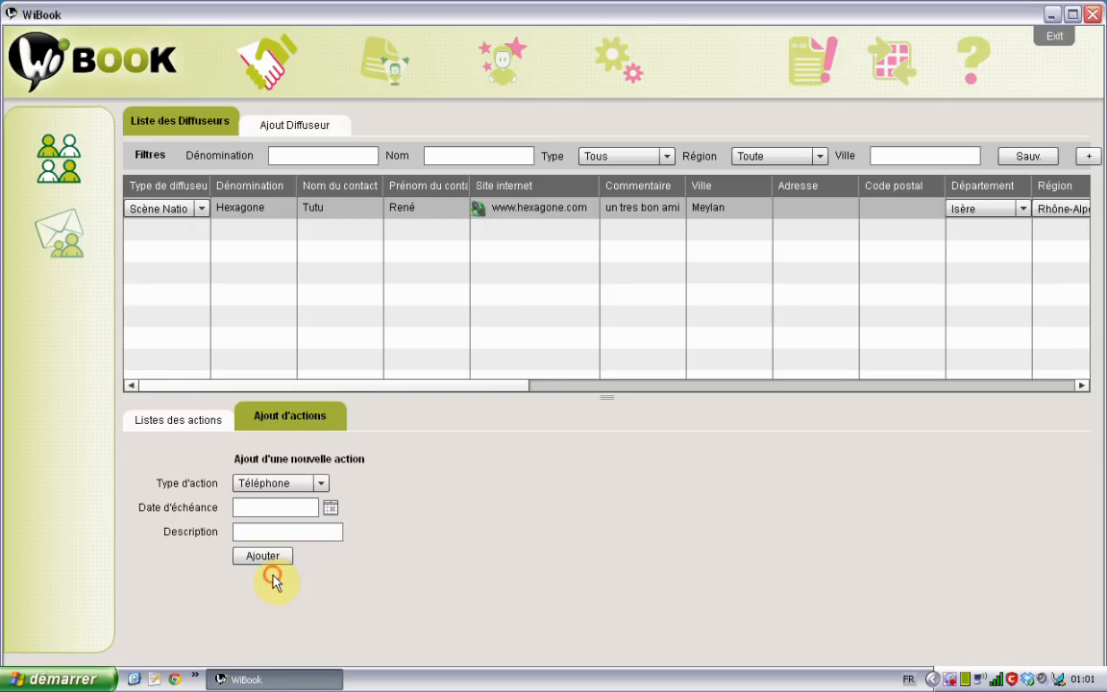
{"action": "left_click", "coordinate": [330, 507]}
{"action": "left_click", "coordinate": [469, 510]}
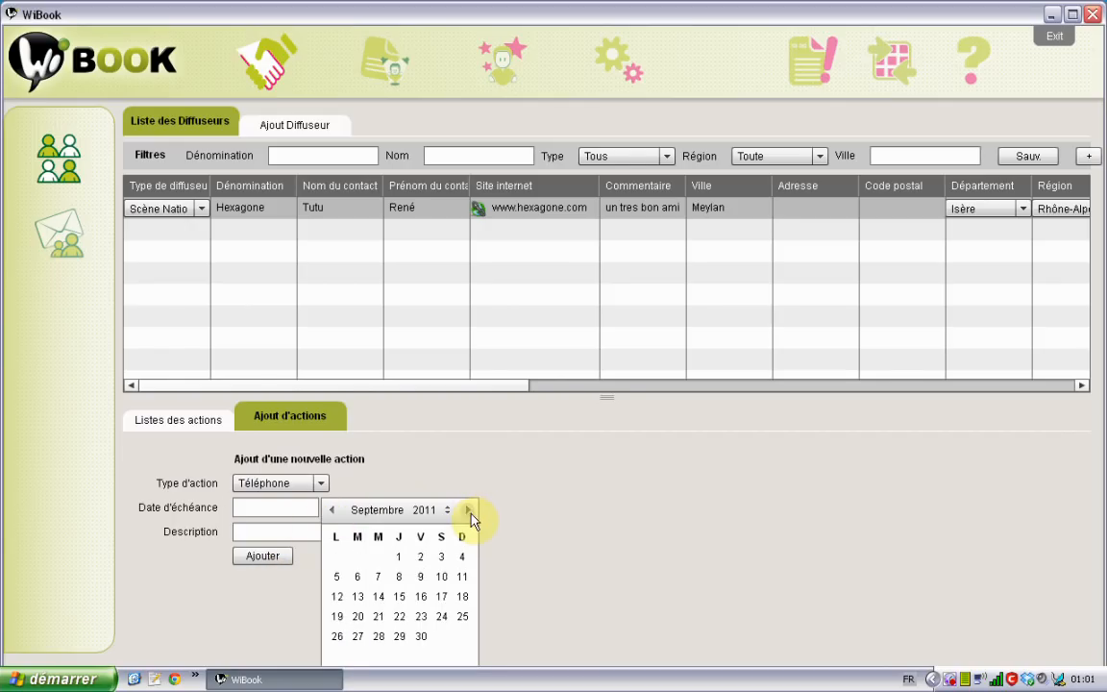
{"action": "left_click", "coordinate": [469, 510]}
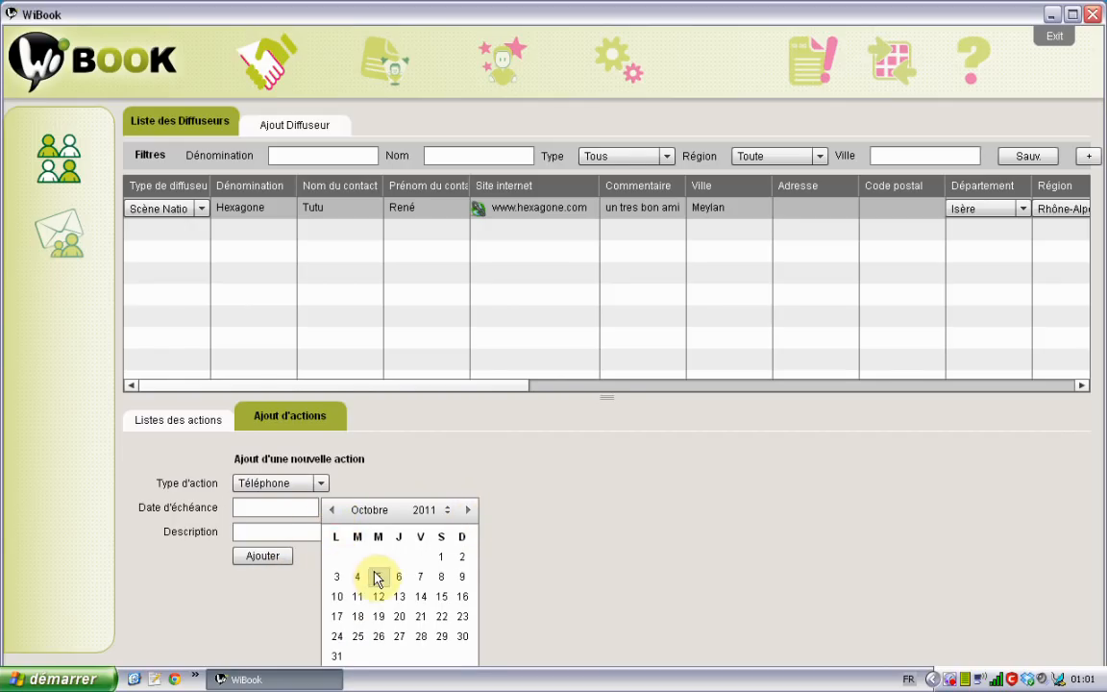
{"action": "left_click", "coordinate": [333, 510]}
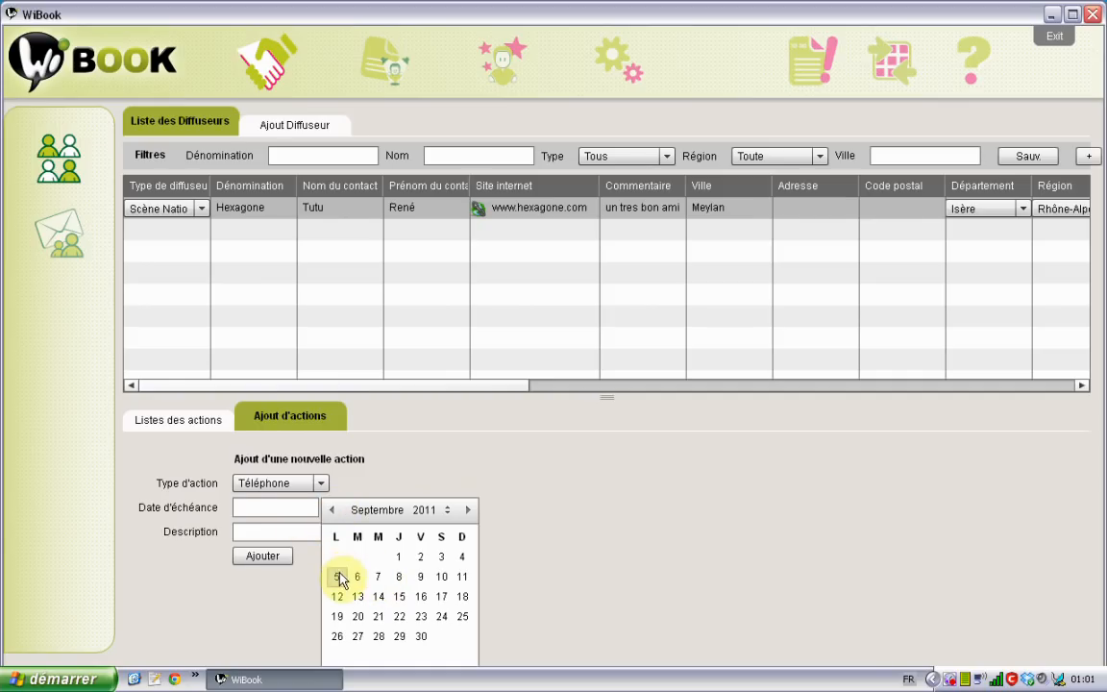
{"action": "left_click", "coordinate": [336, 577]}
Describe the action as 'relancer pour la compagnie X' and add it to the list
{"action": "left_click", "coordinate": [300, 532]}
{"action": "type", "text": "relanc"}
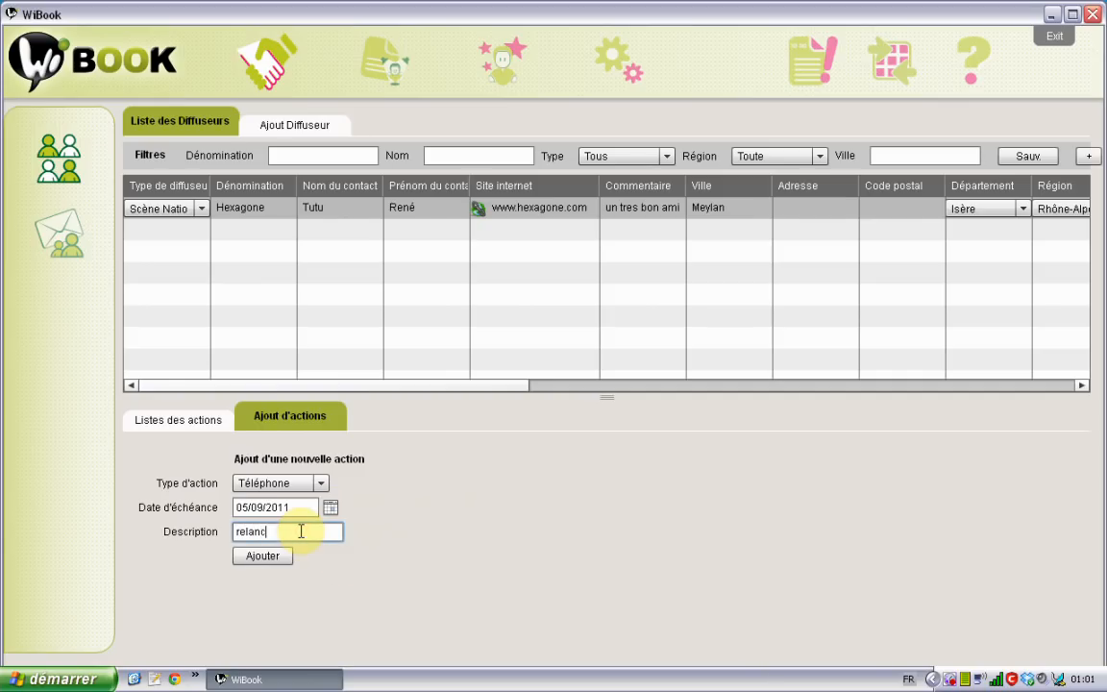
{"action": "type", "text": "e pour la compagnie X"}
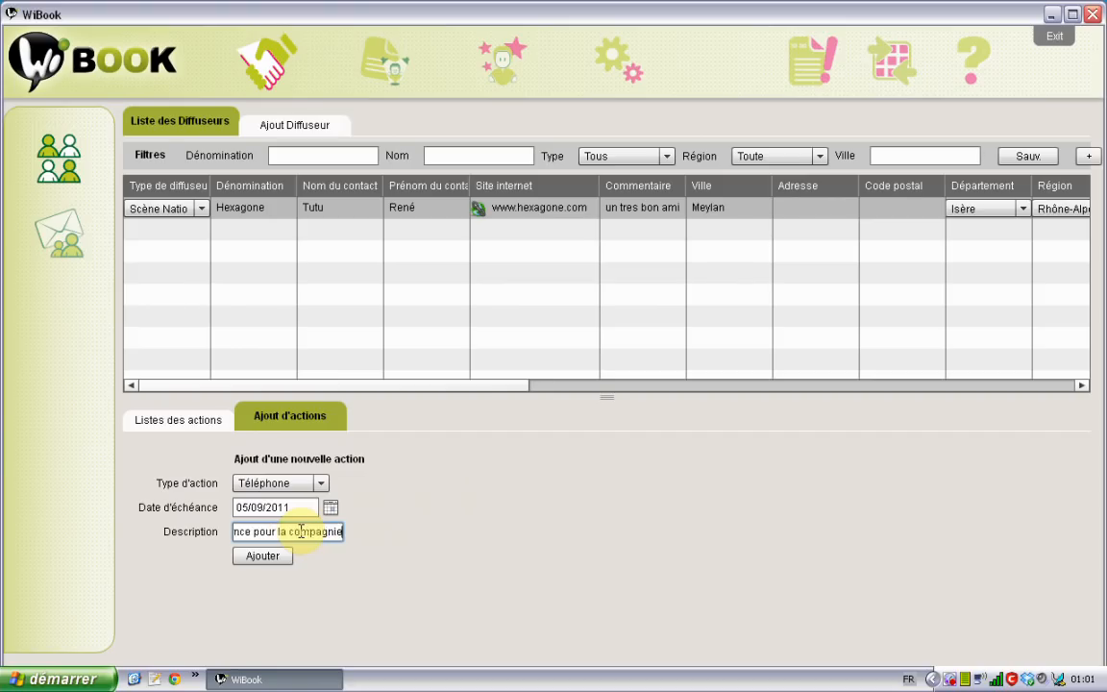
{"action": "left_click", "coordinate": [239, 532]}
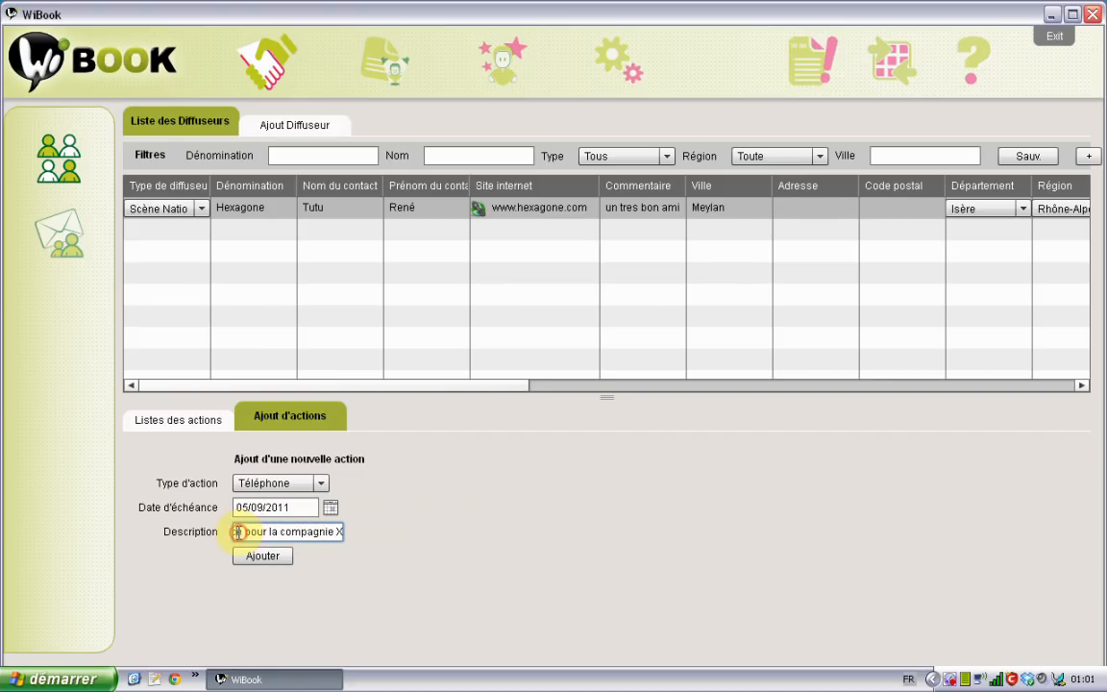
{"action": "type", "text": "r"}
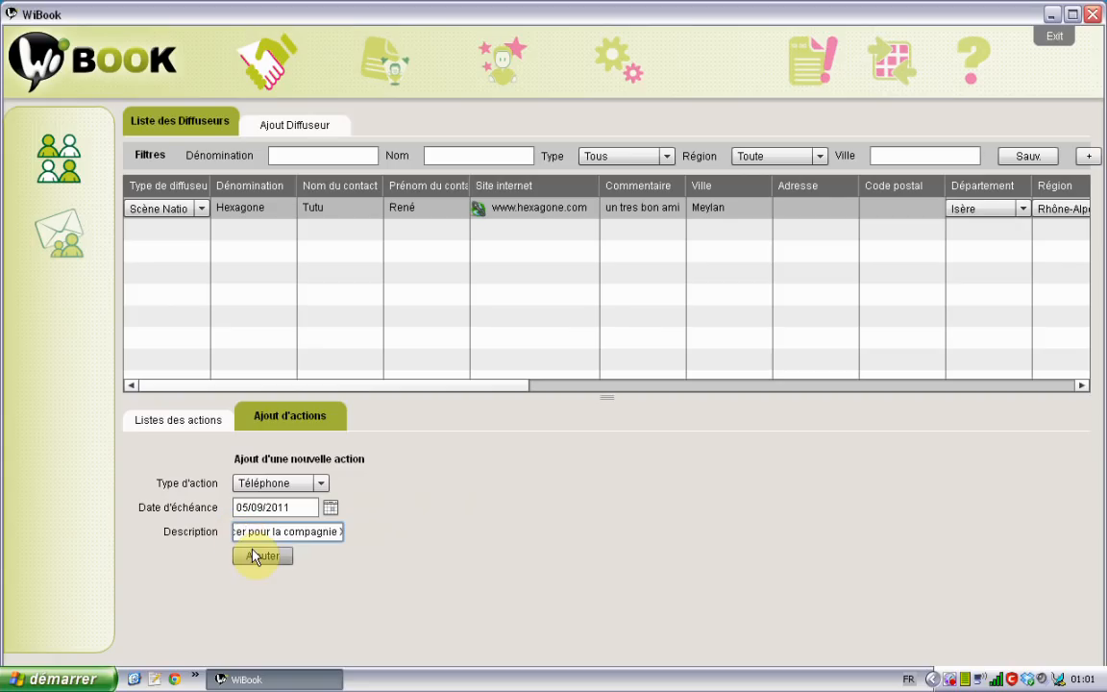
{"action": "left_click", "coordinate": [262, 556]}
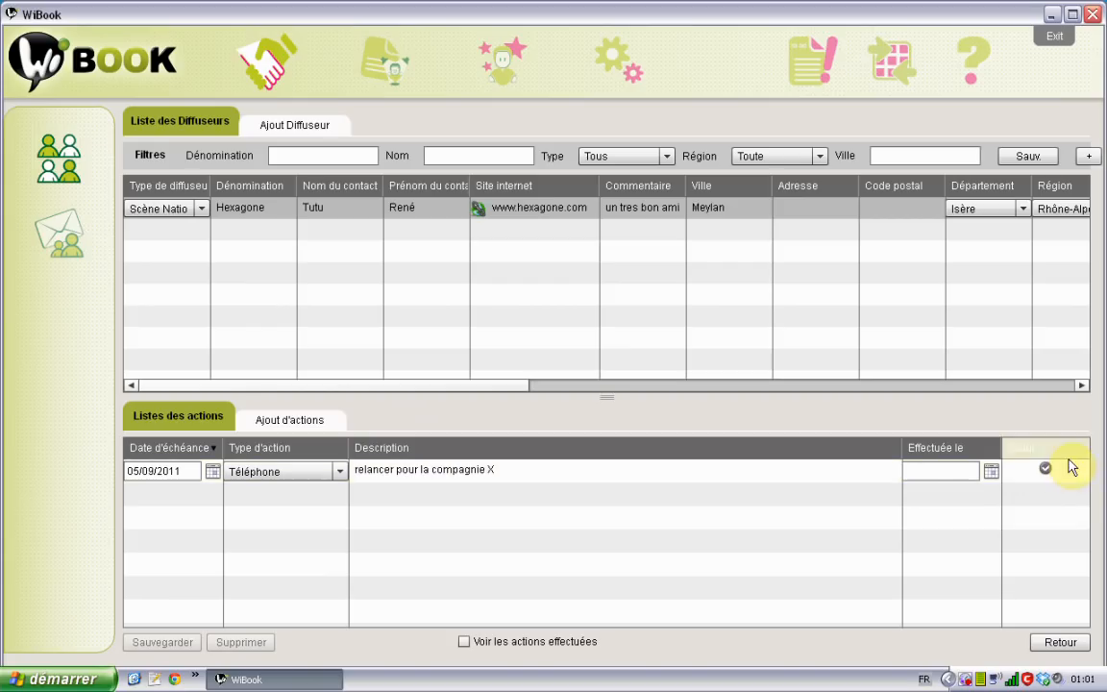
Close Hexagone's actions, check the new call in the overall to-do list, then return to Liste des Diffuseurs
{"action": "left_click", "coordinate": [1057, 643]}
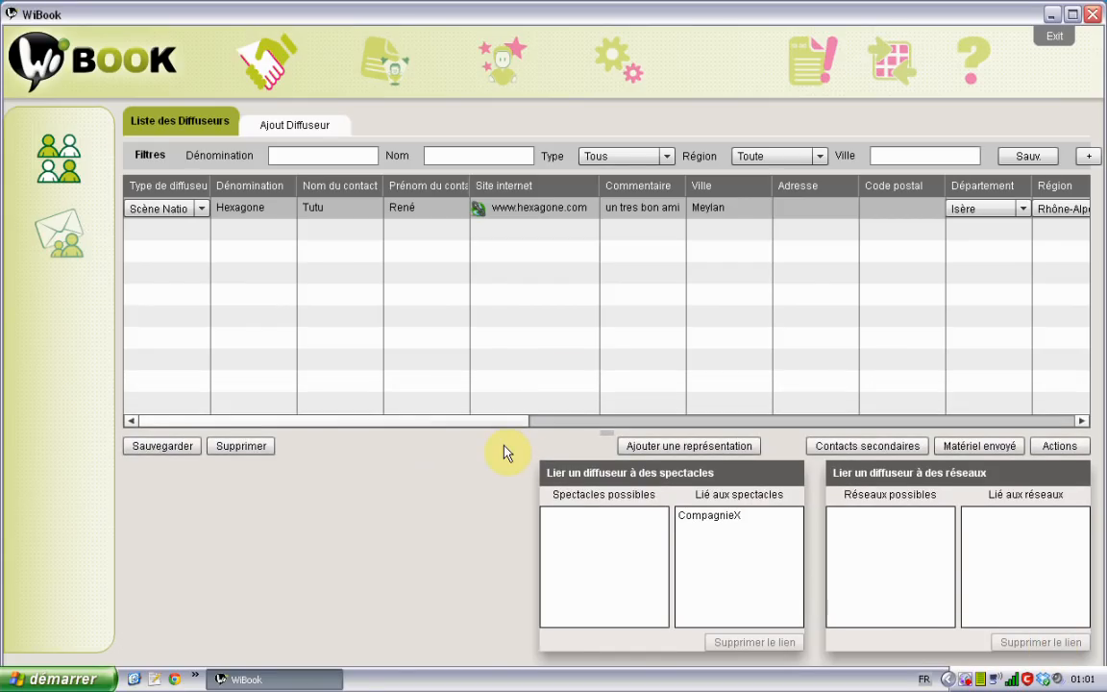
{"action": "left_click", "coordinate": [803, 65]}
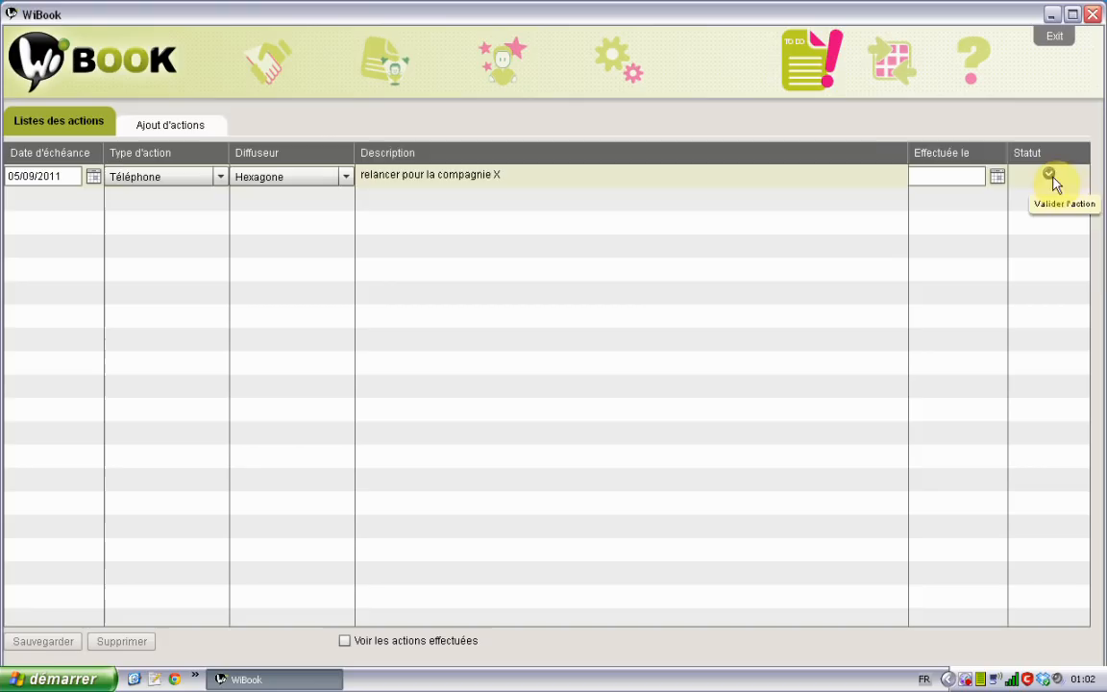
{"action": "left_click", "coordinate": [280, 60]}
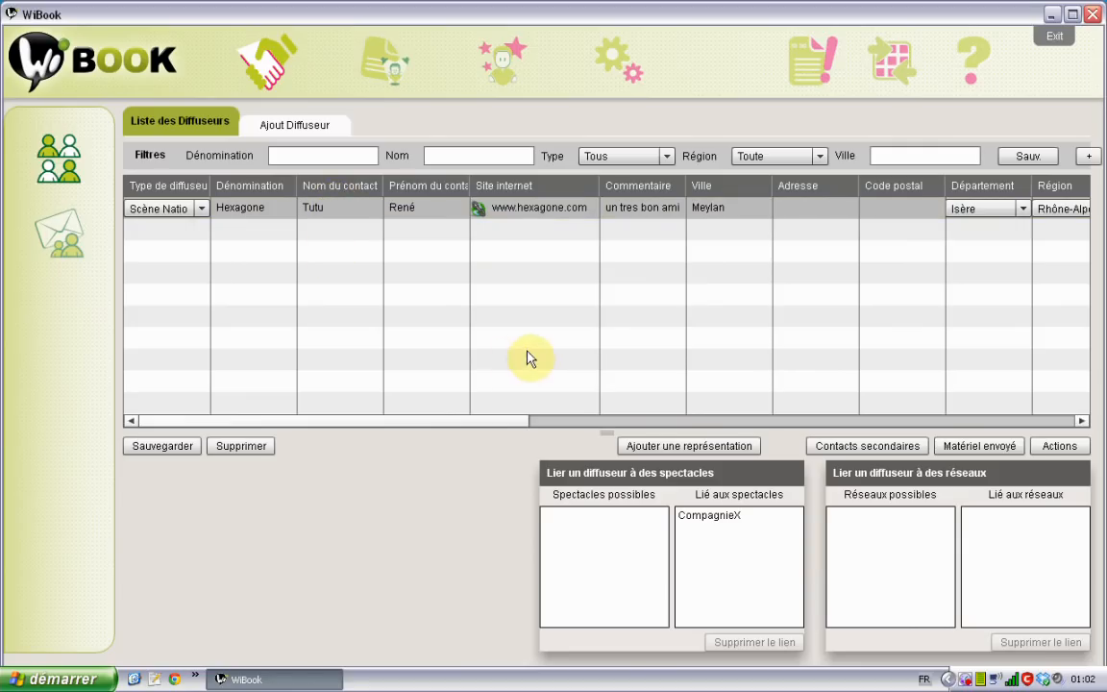
Start a CompagnieX representation for Hexagone dated 13/01/2012
{"action": "left_click", "coordinate": [291, 216]}
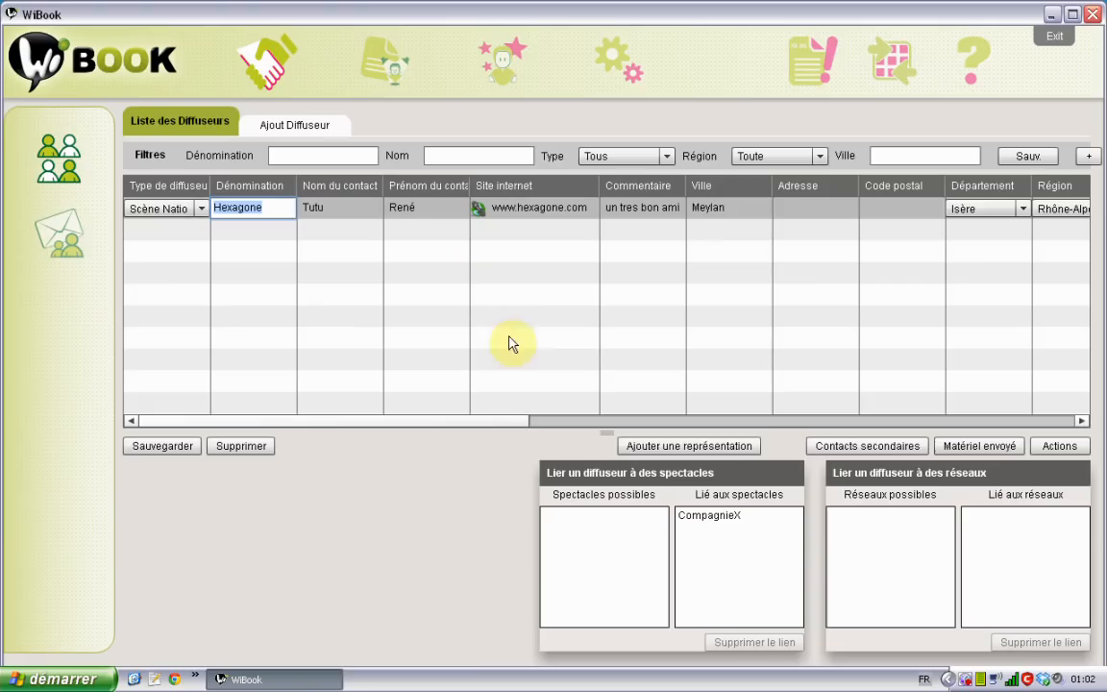
{"action": "left_click", "coordinate": [683, 448]}
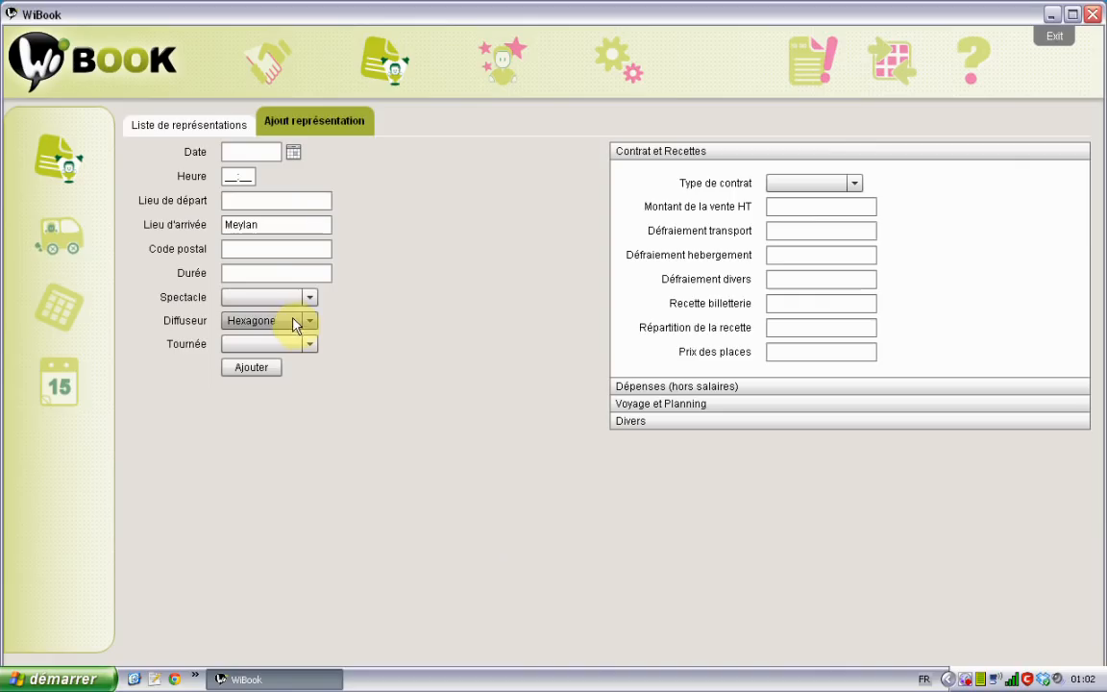
{"action": "left_click", "coordinate": [309, 299]}
{"action": "left_click", "coordinate": [290, 317]}
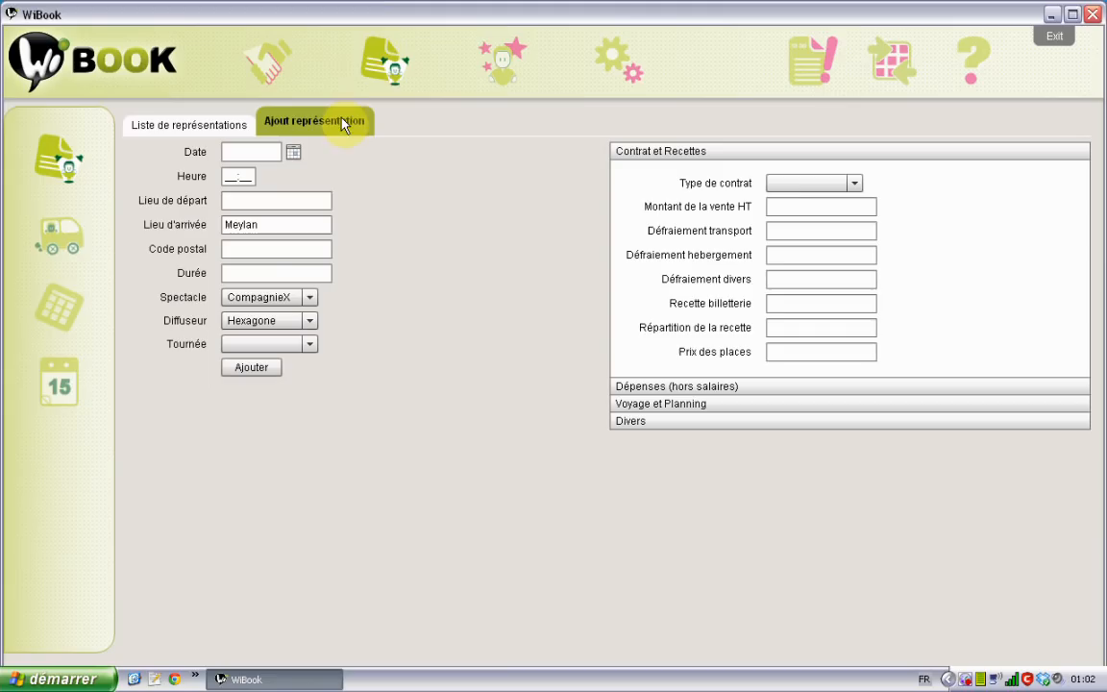
{"action": "left_click", "coordinate": [293, 152]}
{"action": "left_click", "coordinate": [432, 155]}
{"action": "left_click", "coordinate": [432, 155]}
{"action": "left_click", "coordinate": [432, 155]}
{"action": "left_click", "coordinate": [432, 155]}
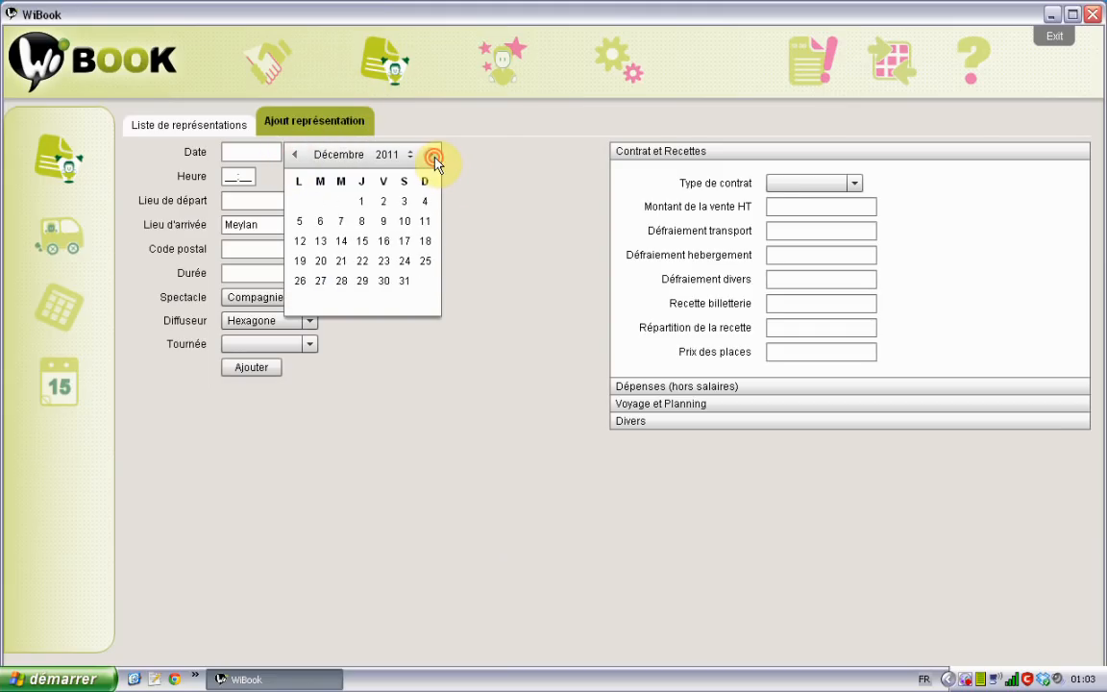
{"action": "left_click", "coordinate": [431, 155]}
{"action": "left_click", "coordinate": [383, 240]}
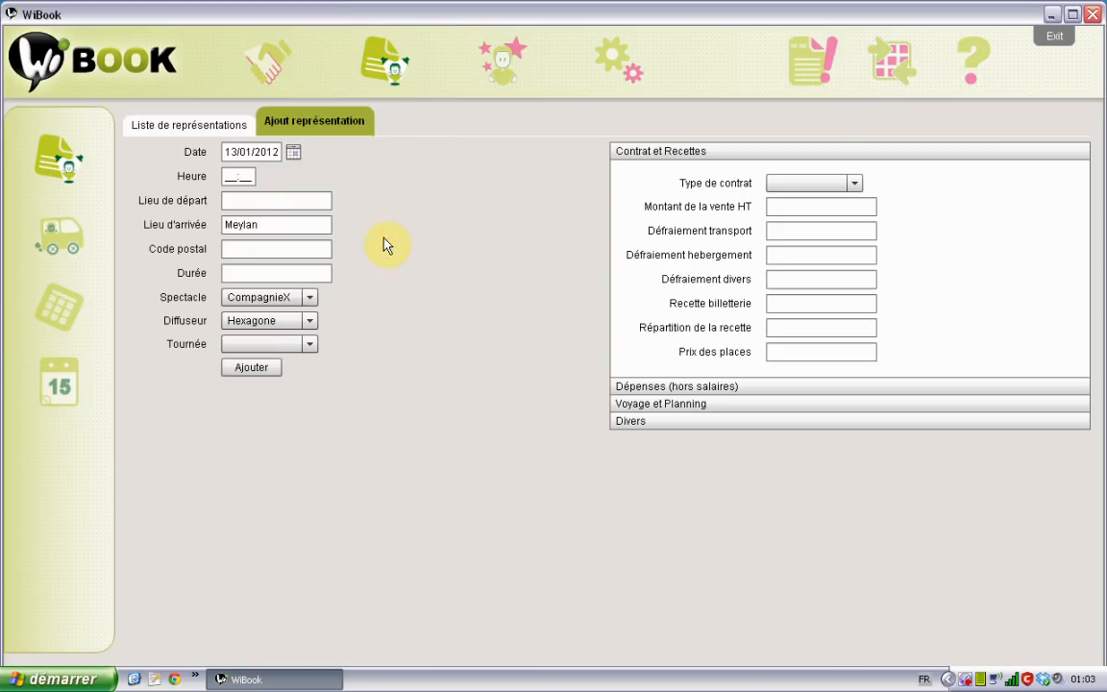
Set the representation time to 21:00 and the departure place to Toulouse
{"action": "left_click", "coordinate": [230, 175]}
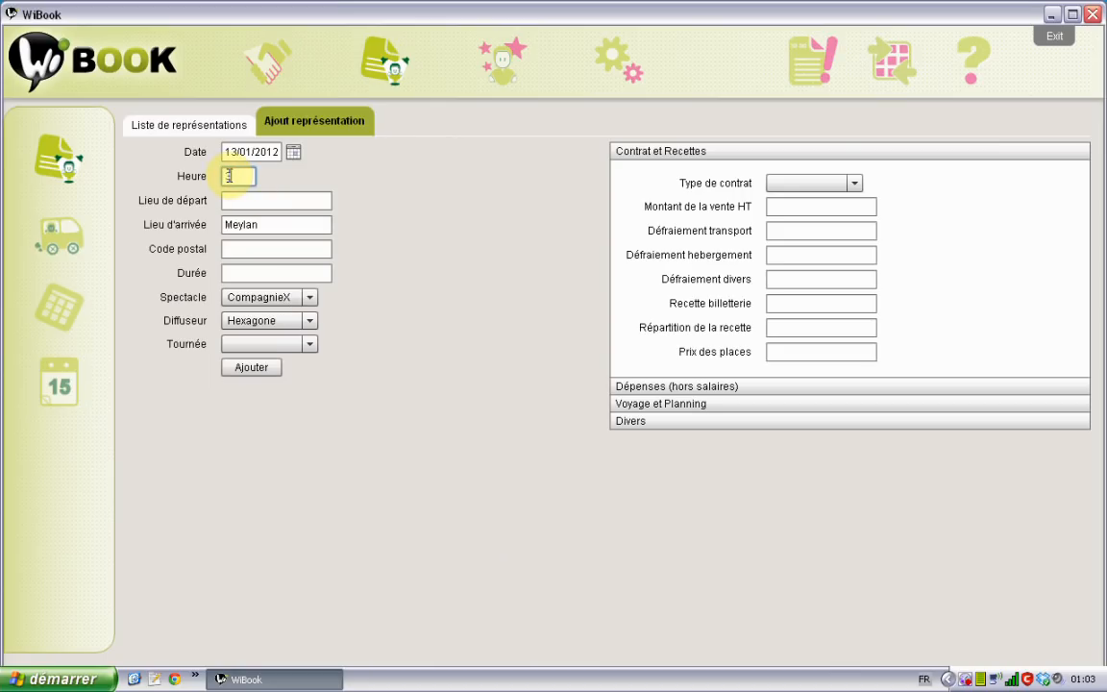
{"action": "type", "text": "21:00"}
{"action": "left_click", "coordinate": [263, 198]}
{"action": "type", "text": "Toulouse"}
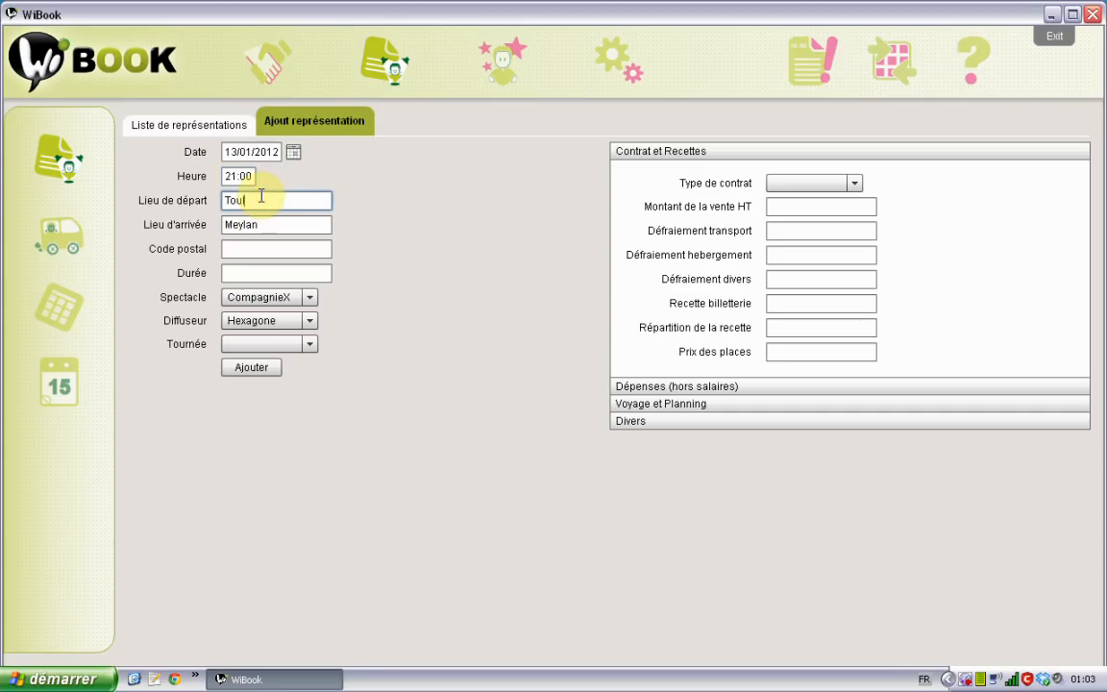
{"action": "left_click", "coordinate": [329, 249]}
Make it a Cession contract with a 2000 sale amount and 500 transport costs
{"action": "left_click", "coordinate": [852, 183]}
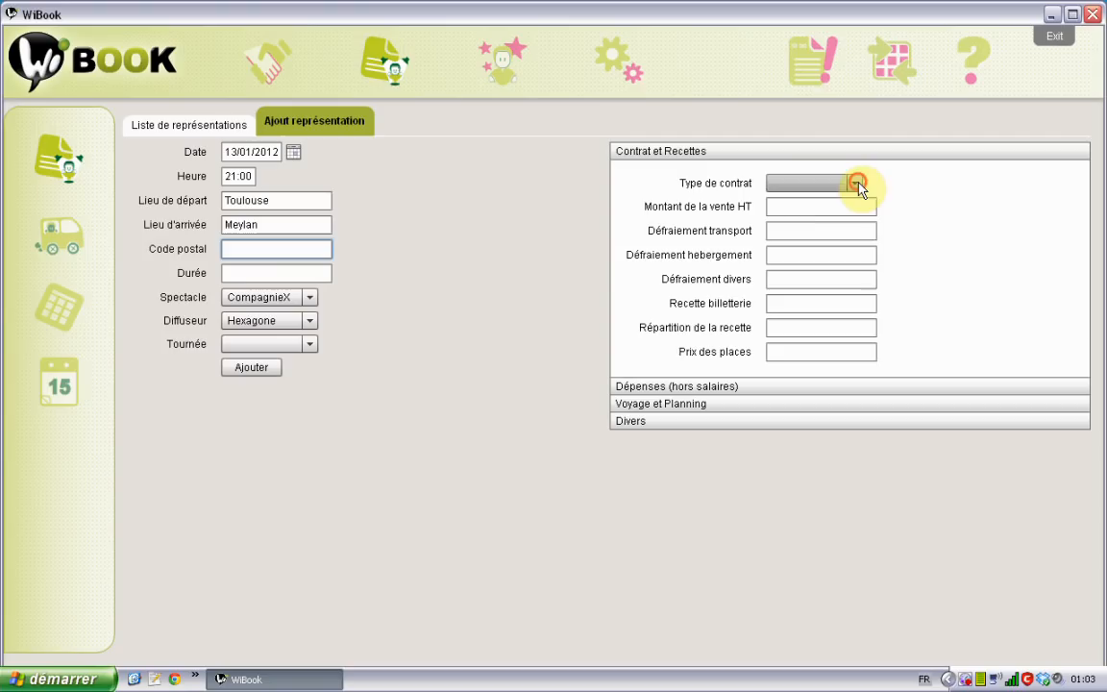
{"action": "left_click", "coordinate": [845, 203]}
{"action": "left_click", "coordinate": [836, 205]}
{"action": "type", "text": "2000"}
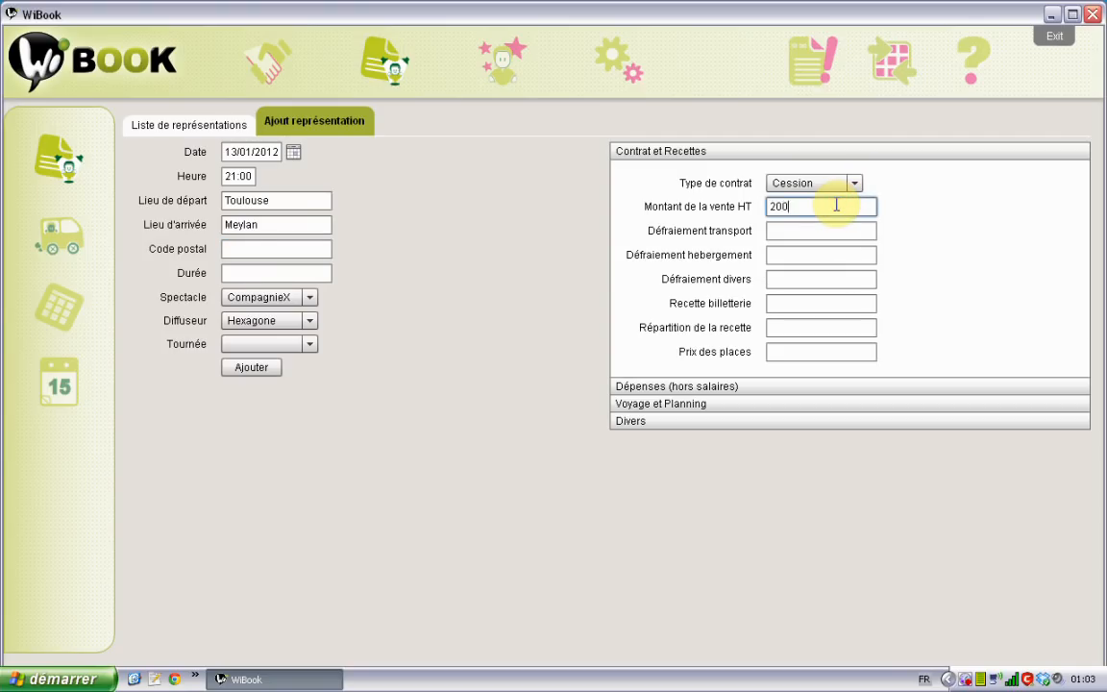
{"action": "key", "text": "Tab"}
{"action": "type", "text": "500"}
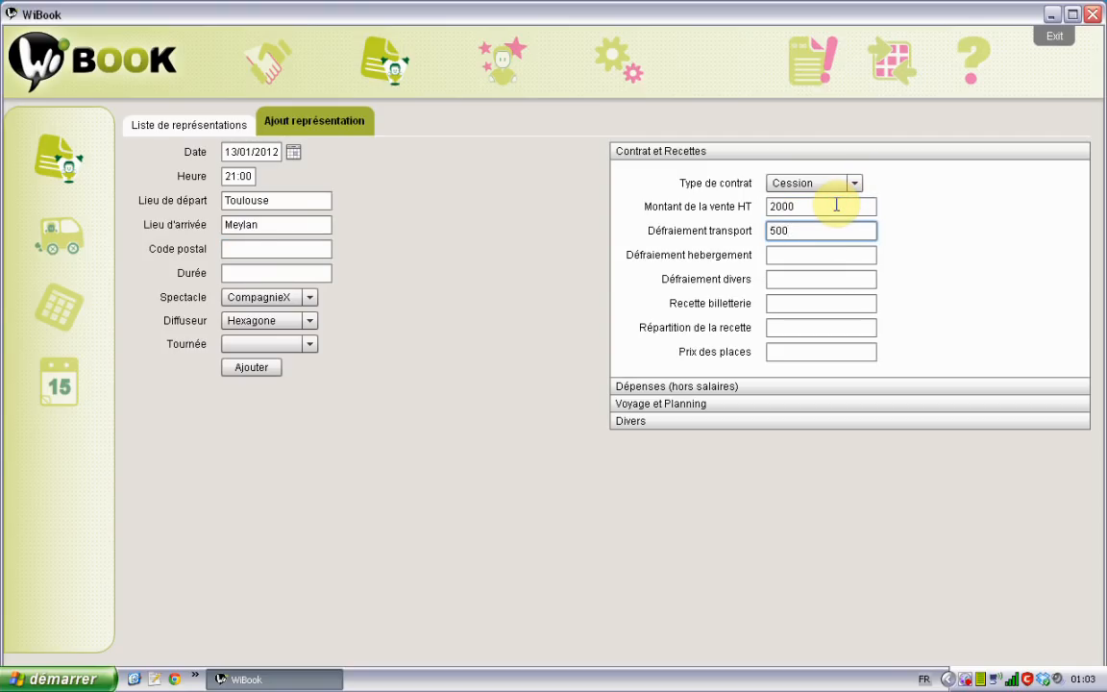
Enter expenses: fuel 300, tolls 100 and extra meals 50
{"action": "left_click", "coordinate": [672, 385]}
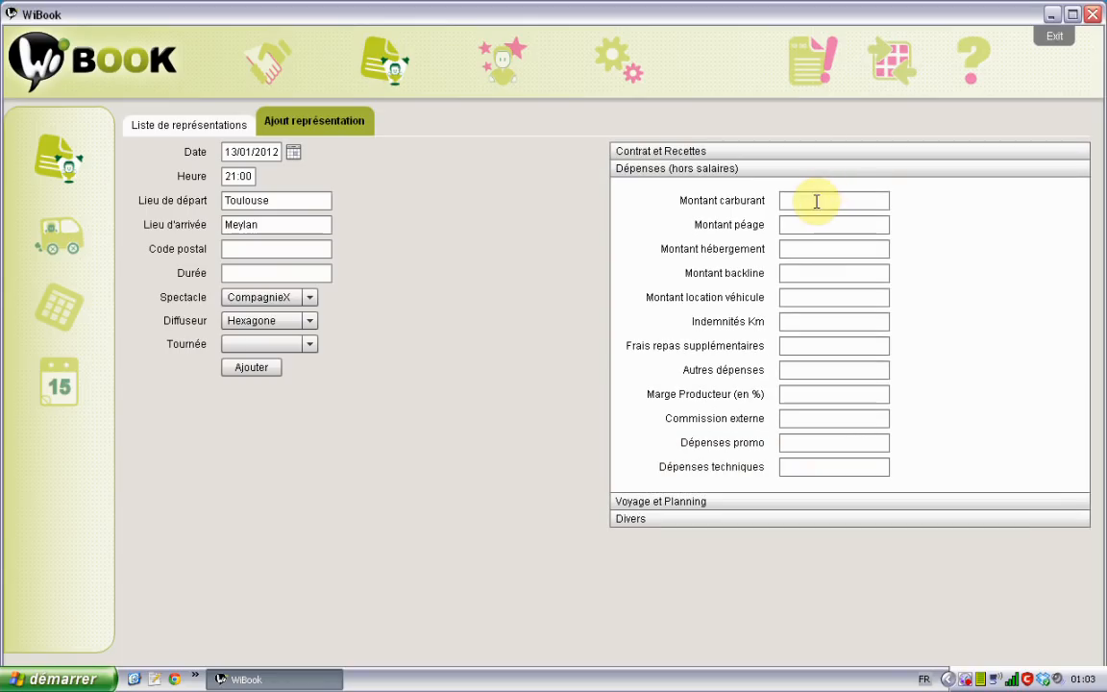
{"action": "left_click", "coordinate": [816, 201]}
{"action": "type", "text": "300"}
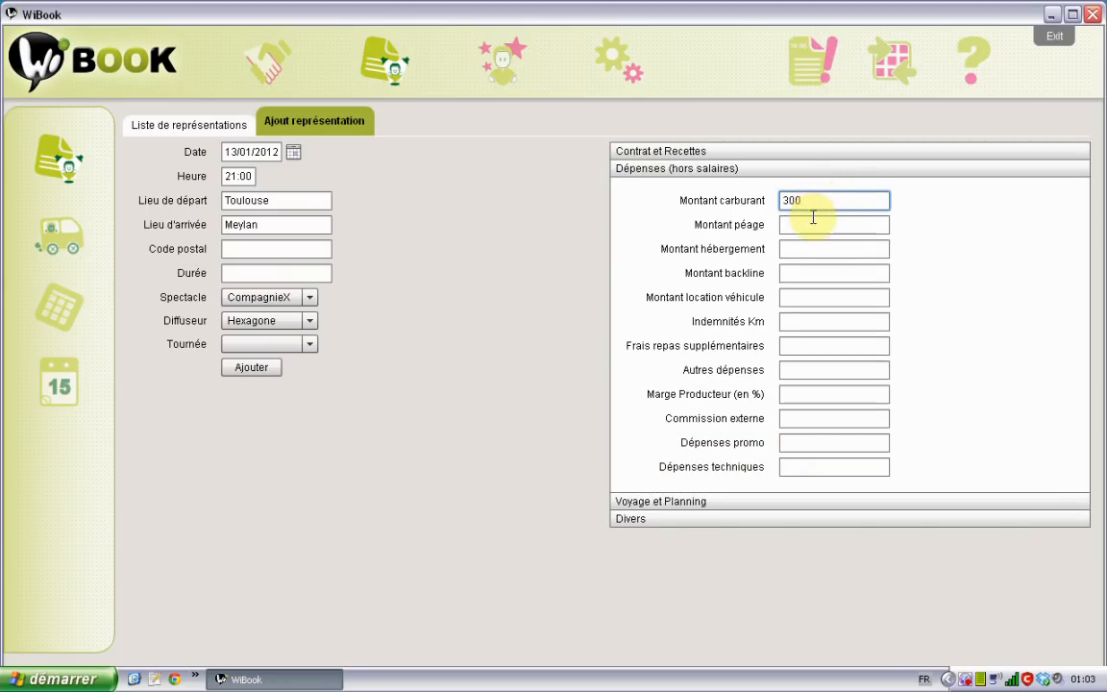
{"action": "left_click", "coordinate": [809, 224]}
{"action": "type", "text": "100"}
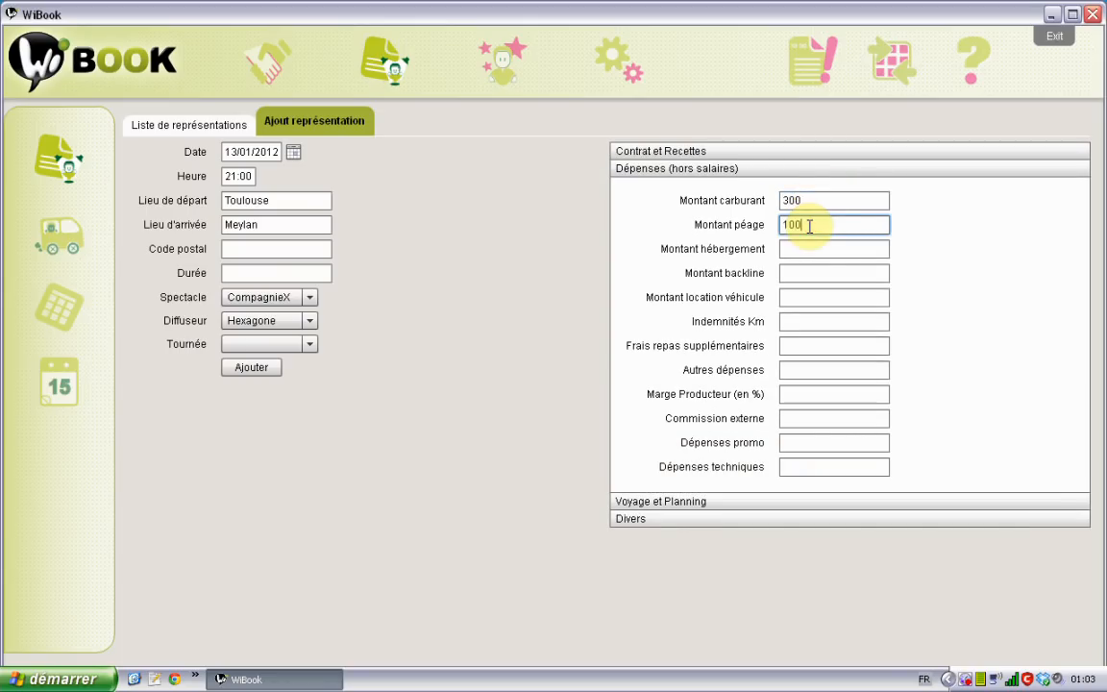
{"action": "left_click", "coordinate": [806, 342]}
{"action": "type", "text": "50"}
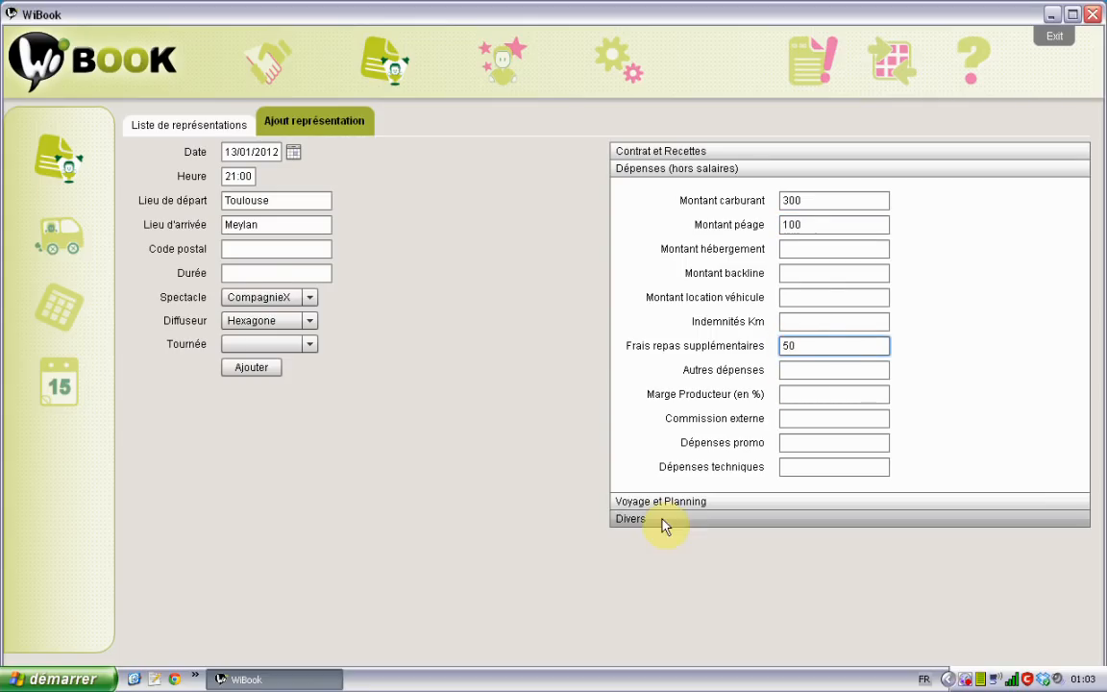
Set the departure date to 13/01/2012, add the representation, and view the representations list
{"action": "left_click", "coordinate": [662, 498]}
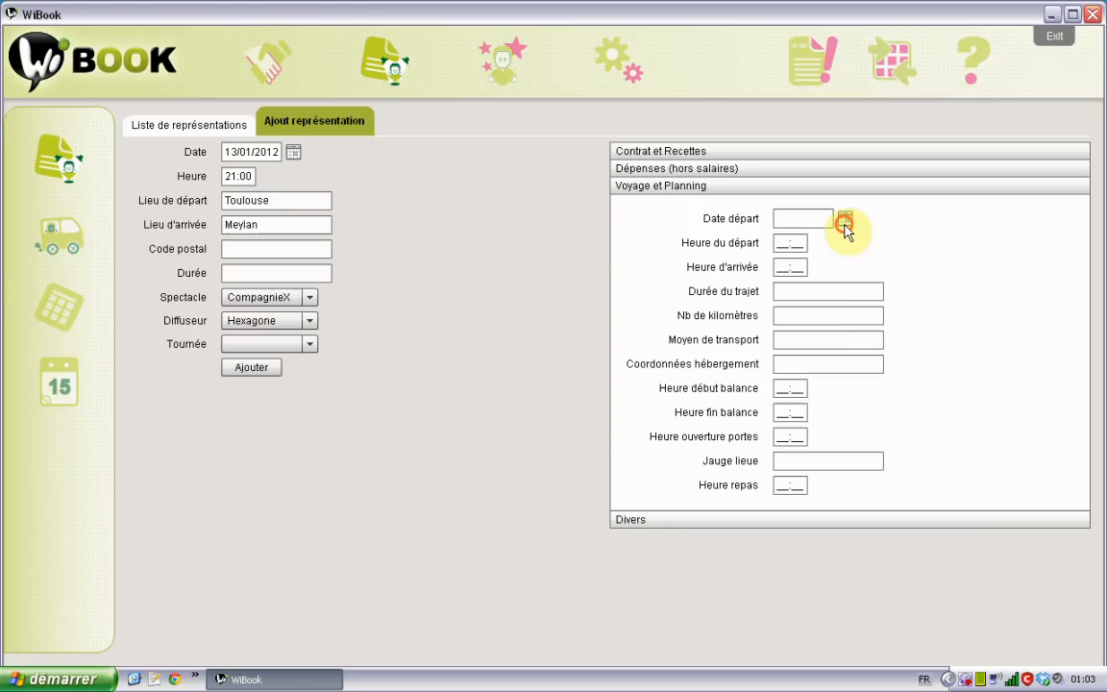
{"action": "left_click", "coordinate": [846, 223]}
{"action": "left_click", "coordinate": [981, 222]}
{"action": "left_click", "coordinate": [981, 222]}
{"action": "left_click", "coordinate": [981, 222]}
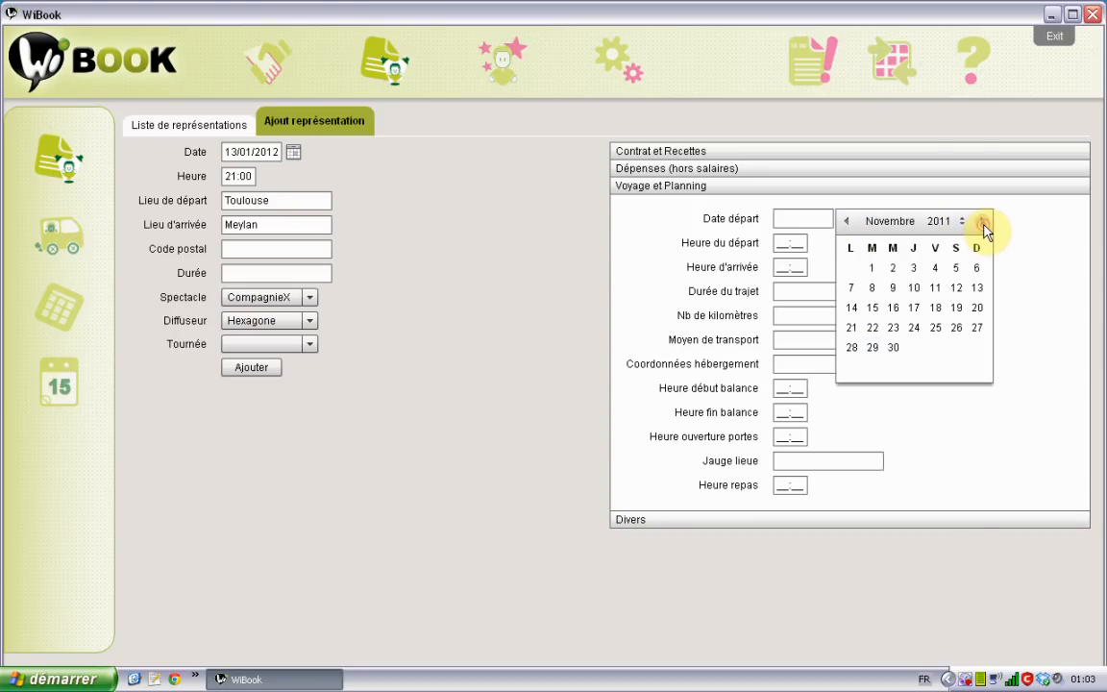
{"action": "left_click", "coordinate": [981, 222]}
{"action": "left_click", "coordinate": [981, 222]}
{"action": "left_click", "coordinate": [935, 307]}
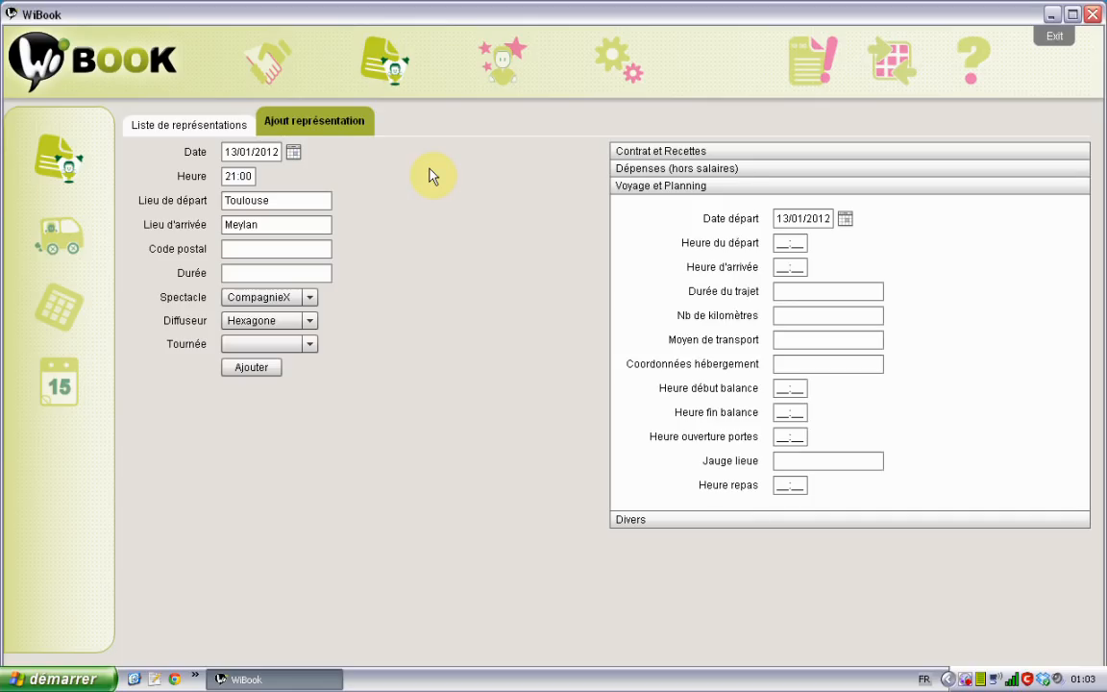
{"action": "left_click", "coordinate": [266, 369]}
{"action": "left_click", "coordinate": [266, 369]}
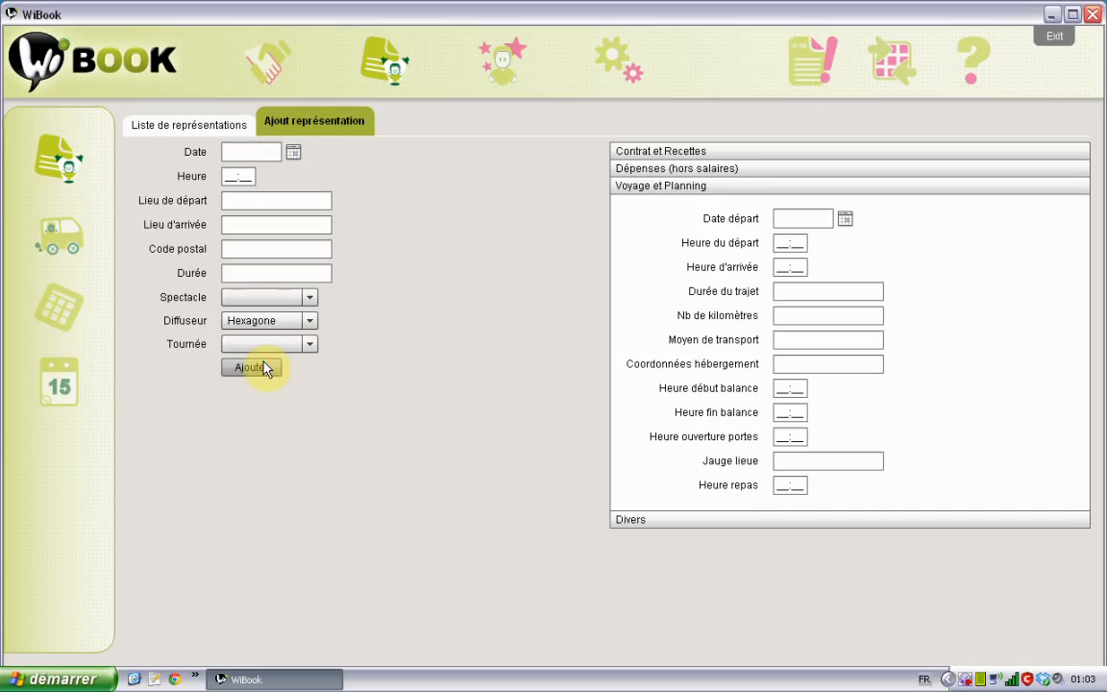
{"action": "left_click", "coordinate": [196, 126]}
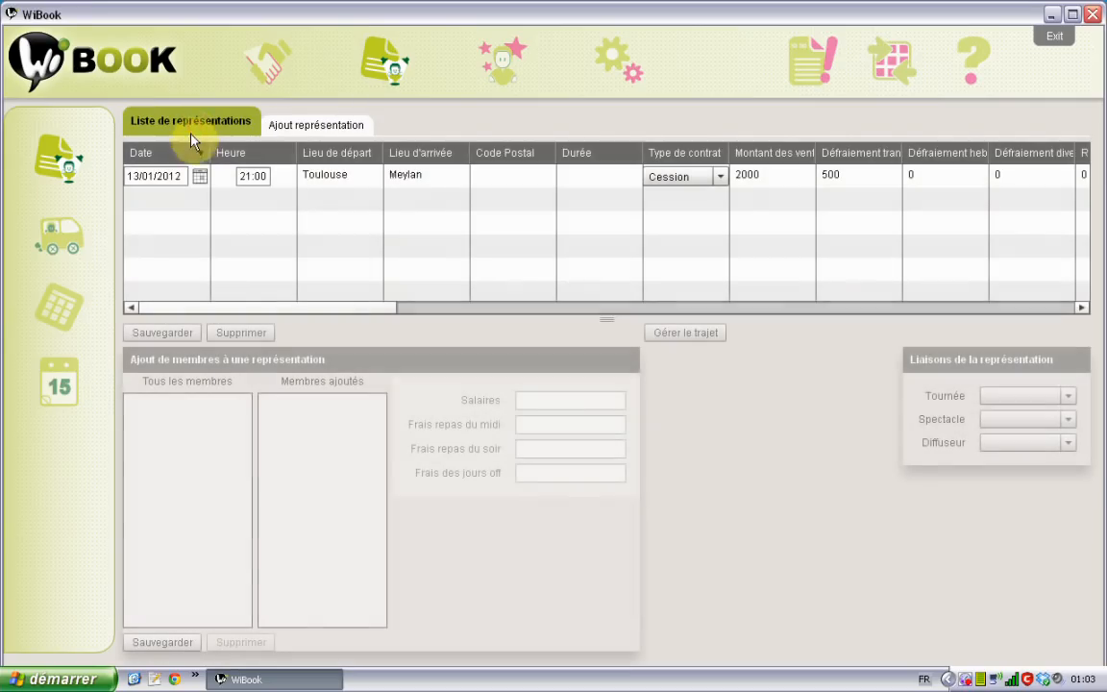
Add both members to the Toulouse–Meylan representation, review their 150 salaries, and save
{"action": "left_click", "coordinate": [371, 182]}
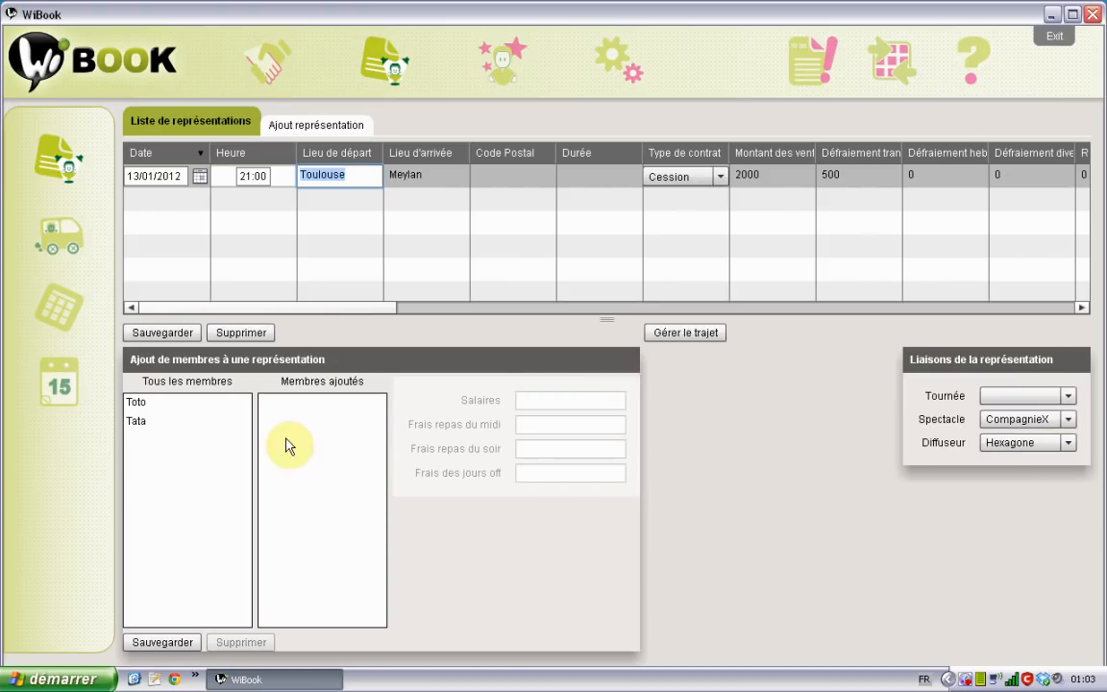
{"action": "left_click_drag", "start_coordinate": [144, 406], "coordinate": [286, 399]}
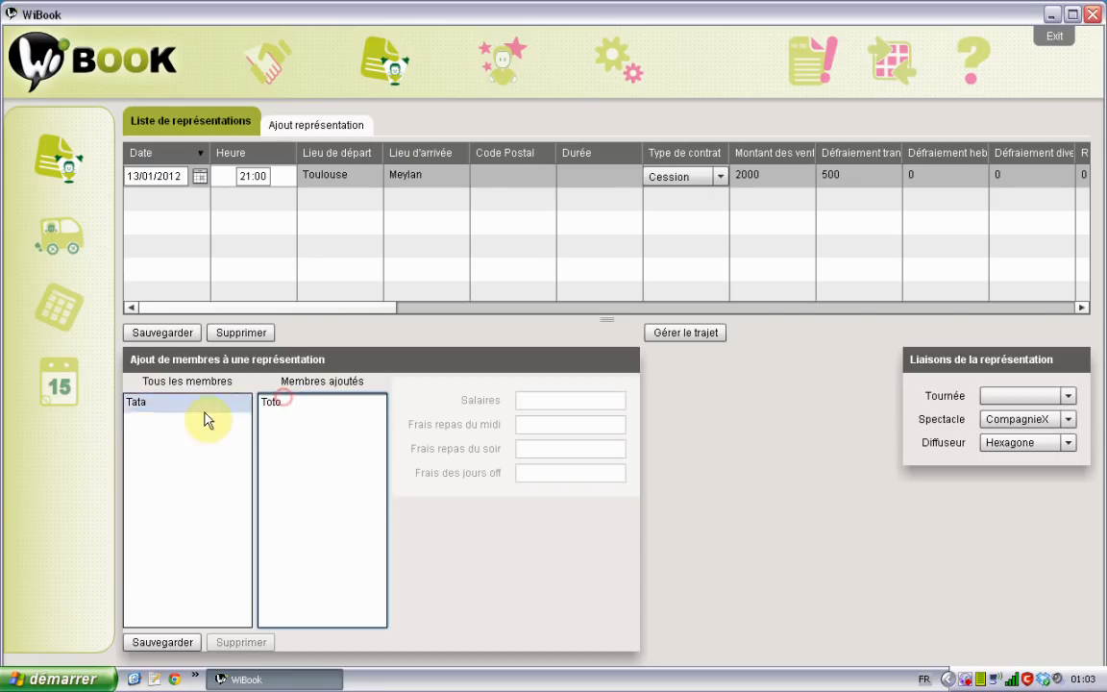
{"action": "left_click_drag", "start_coordinate": [134, 405], "coordinate": [299, 438]}
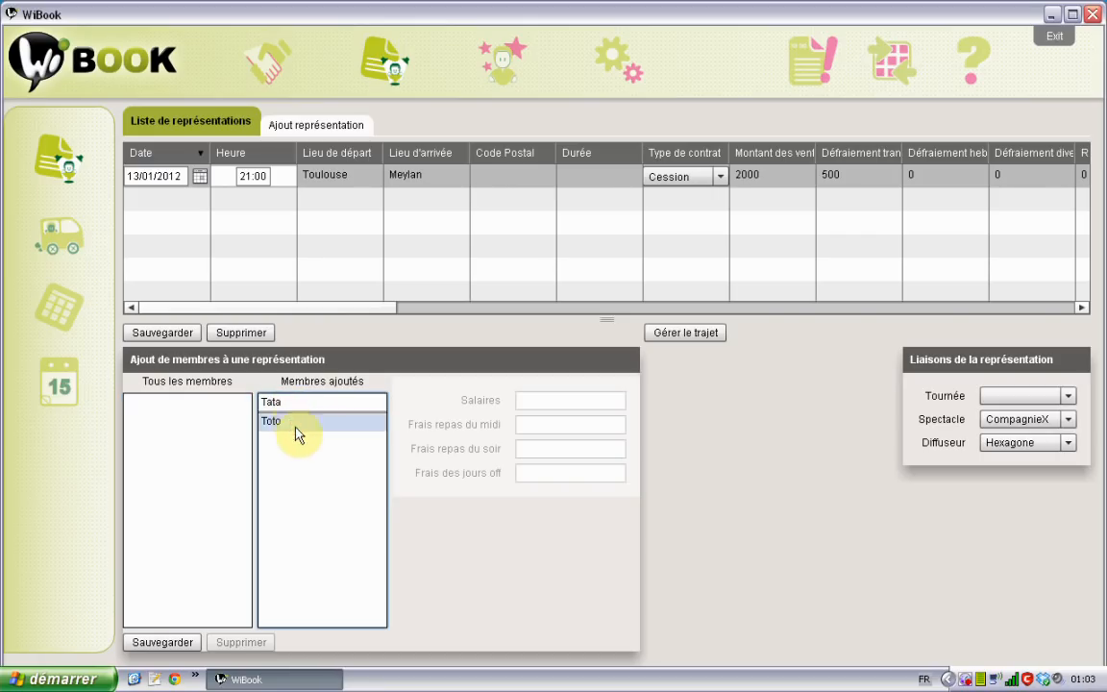
{"action": "left_click", "coordinate": [283, 407]}
{"action": "left_click", "coordinate": [284, 425]}
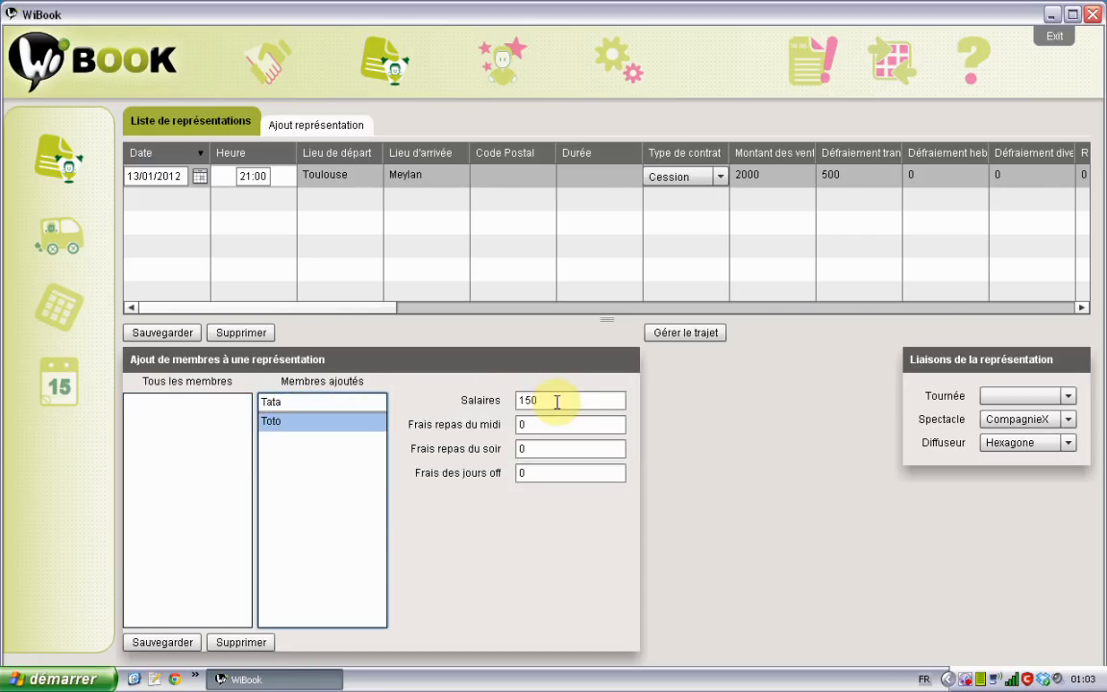
{"action": "left_click", "coordinate": [325, 403], "text": "ctrl"}
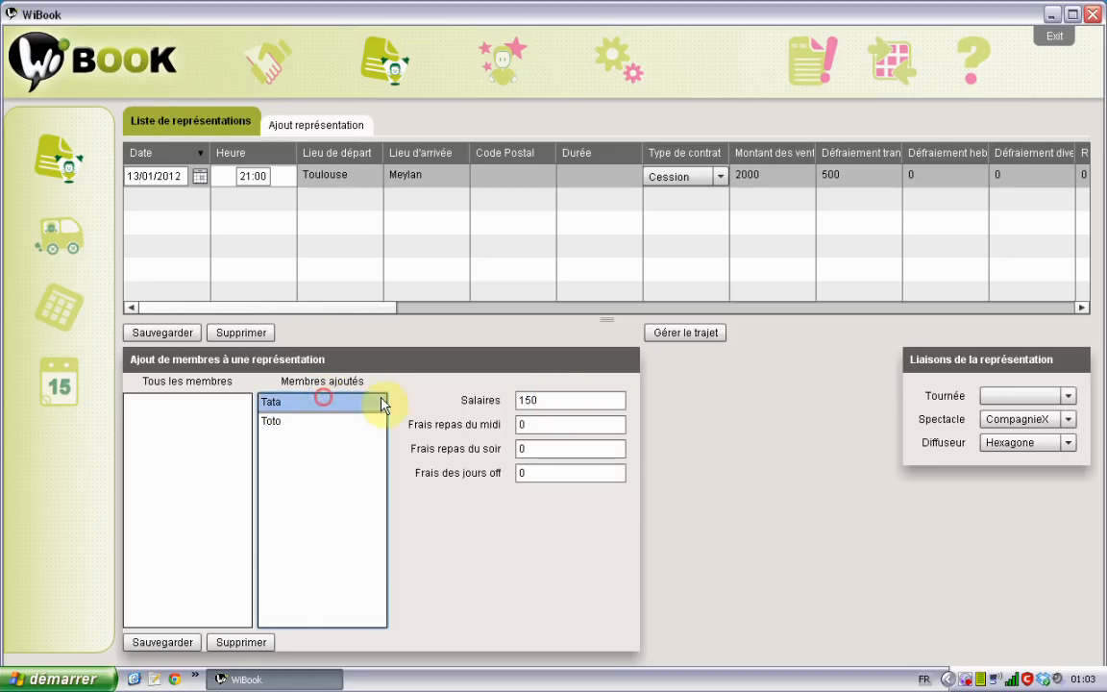
{"action": "left_click", "coordinate": [275, 424]}
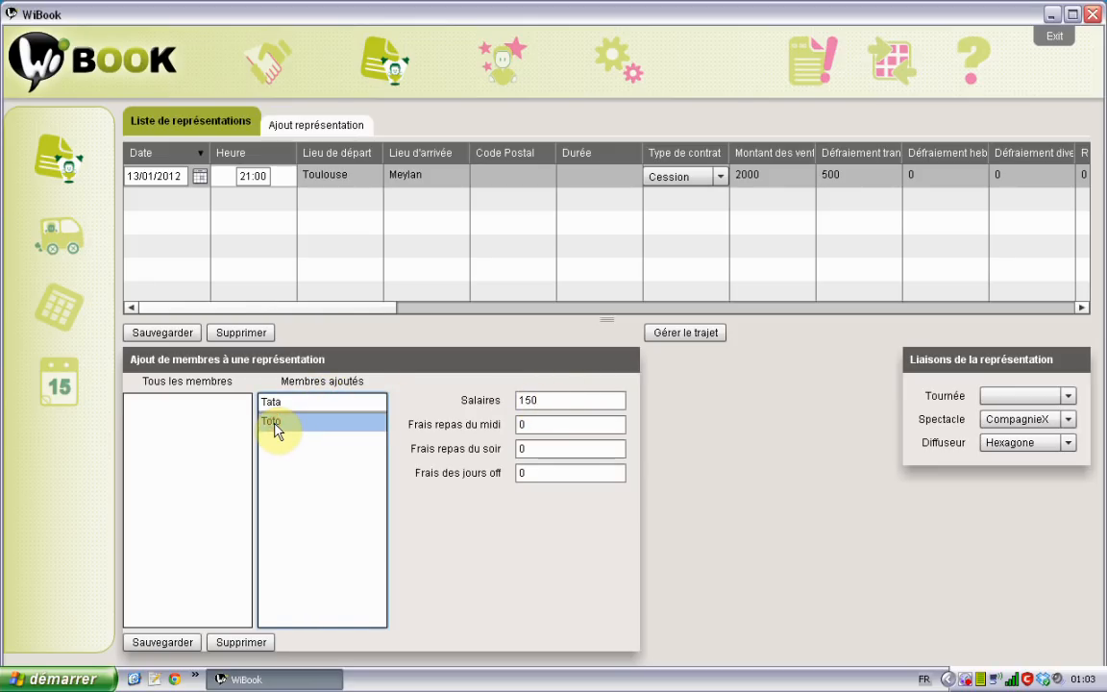
{"action": "left_click", "coordinate": [162, 640]}
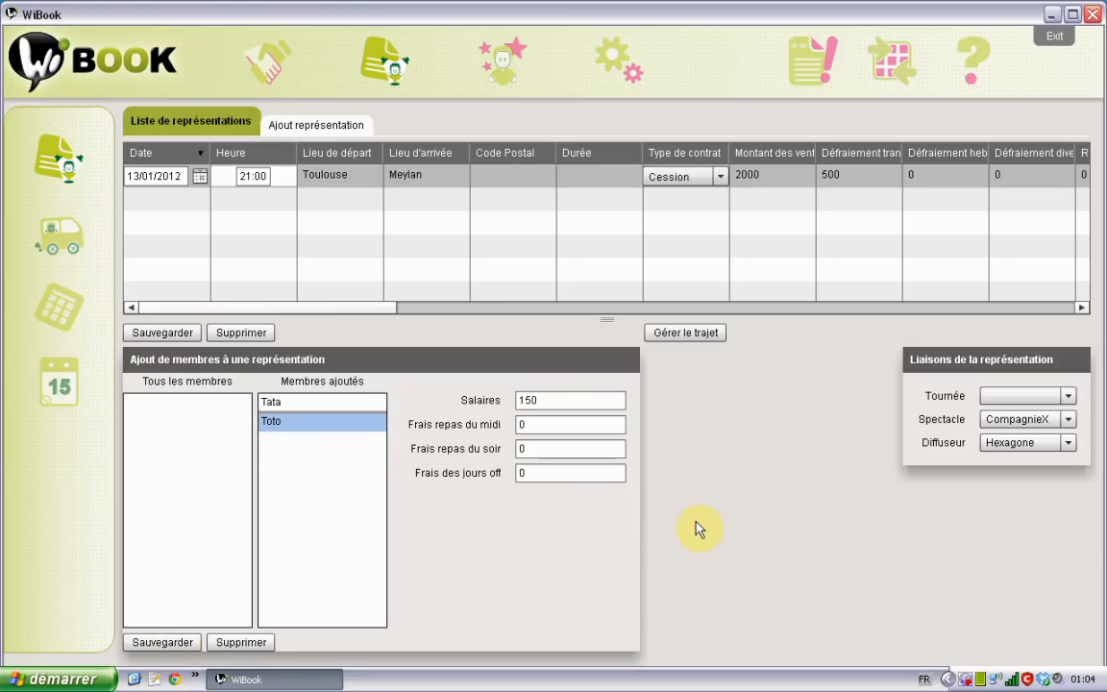
Open the planning calendar and advance it to January 2012 to see the 13th's CompagnieX date
{"action": "left_click", "coordinate": [58, 382]}
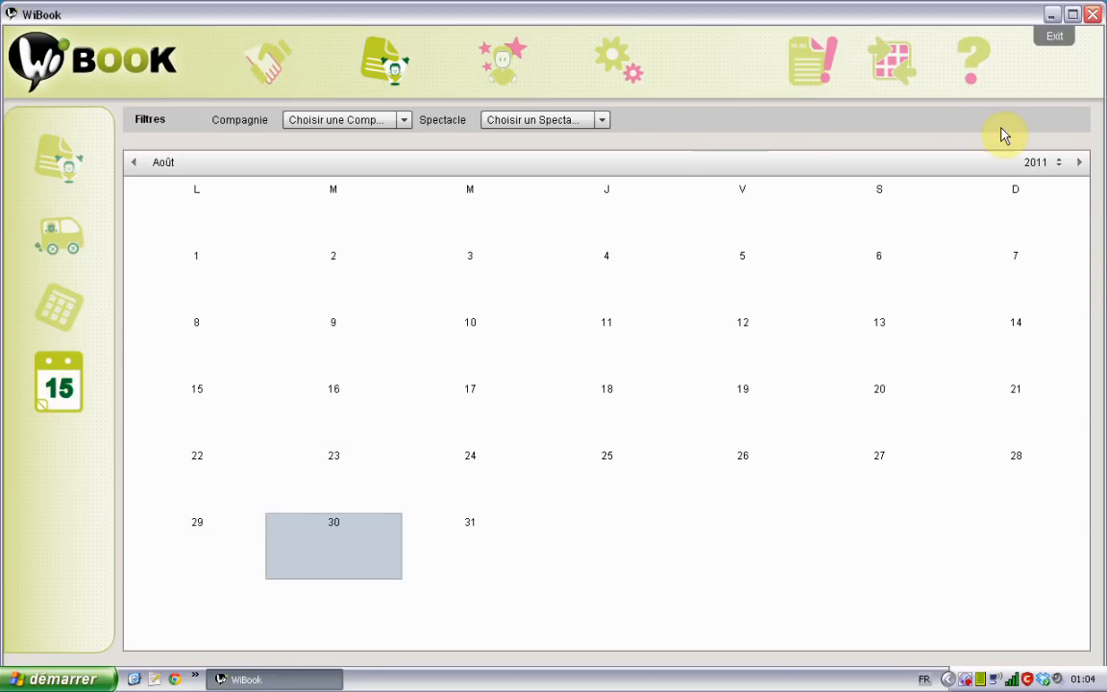
{"action": "left_click", "coordinate": [1080, 164]}
{"action": "left_click", "coordinate": [1080, 164]}
{"action": "left_click", "coordinate": [1079, 164]}
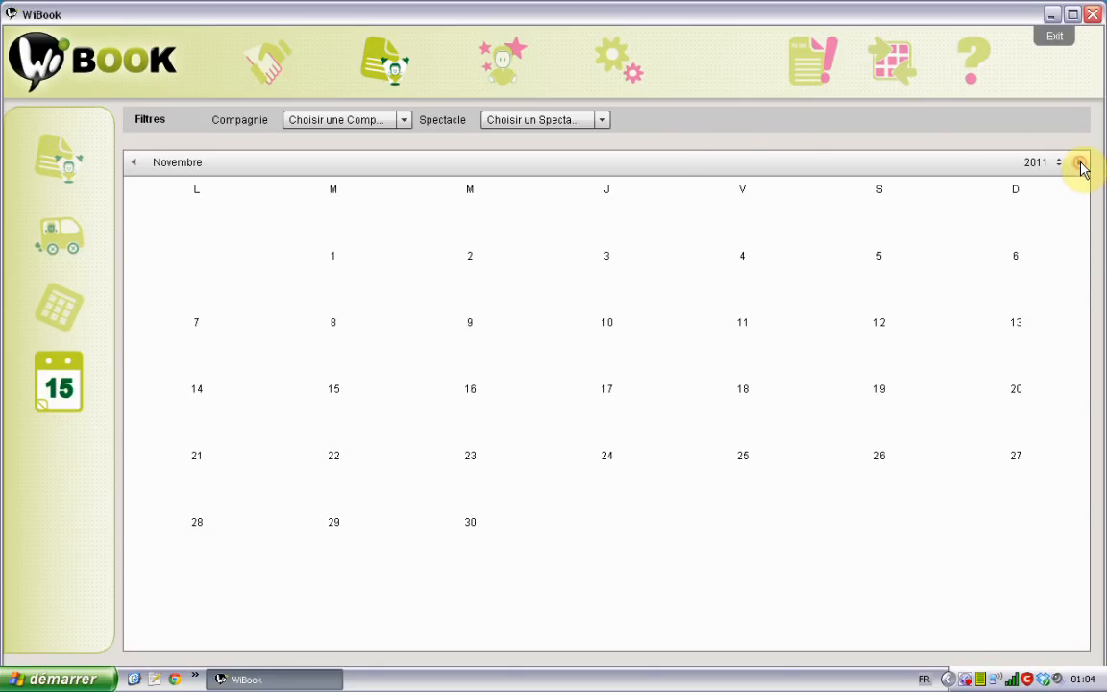
{"action": "left_click", "coordinate": [1079, 163]}
{"action": "left_click", "coordinate": [1079, 164]}
{"action": "left_click", "coordinate": [725, 408]}
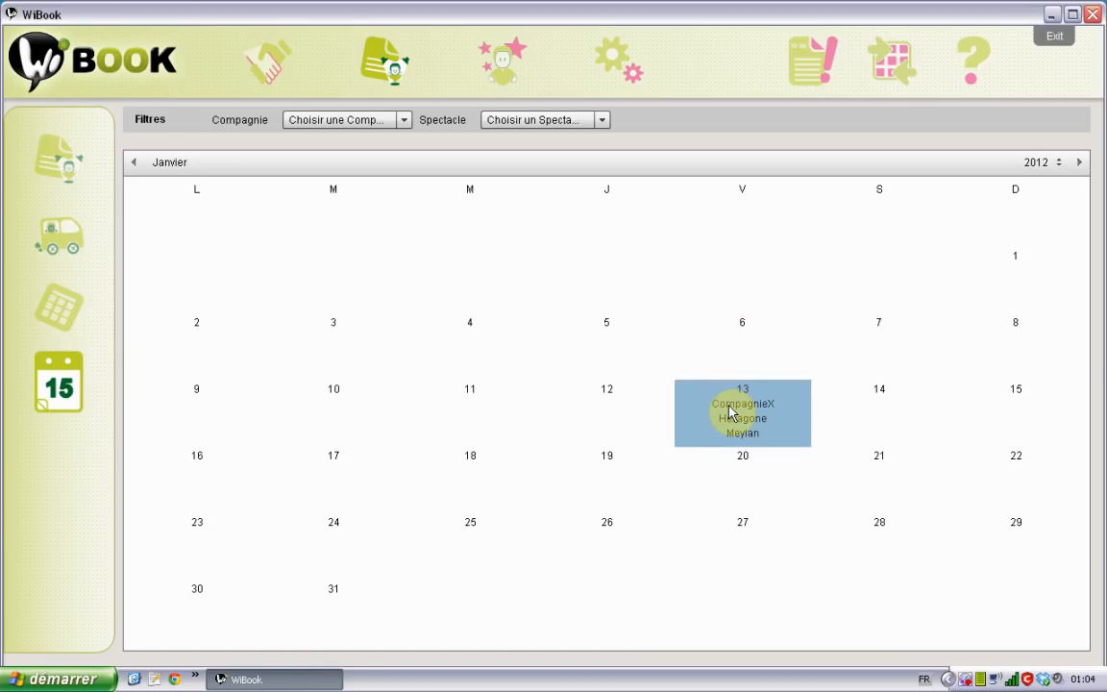
Open Liste des Membres and bring up the Technicien Son member's record
{"action": "left_click", "coordinate": [503, 77]}
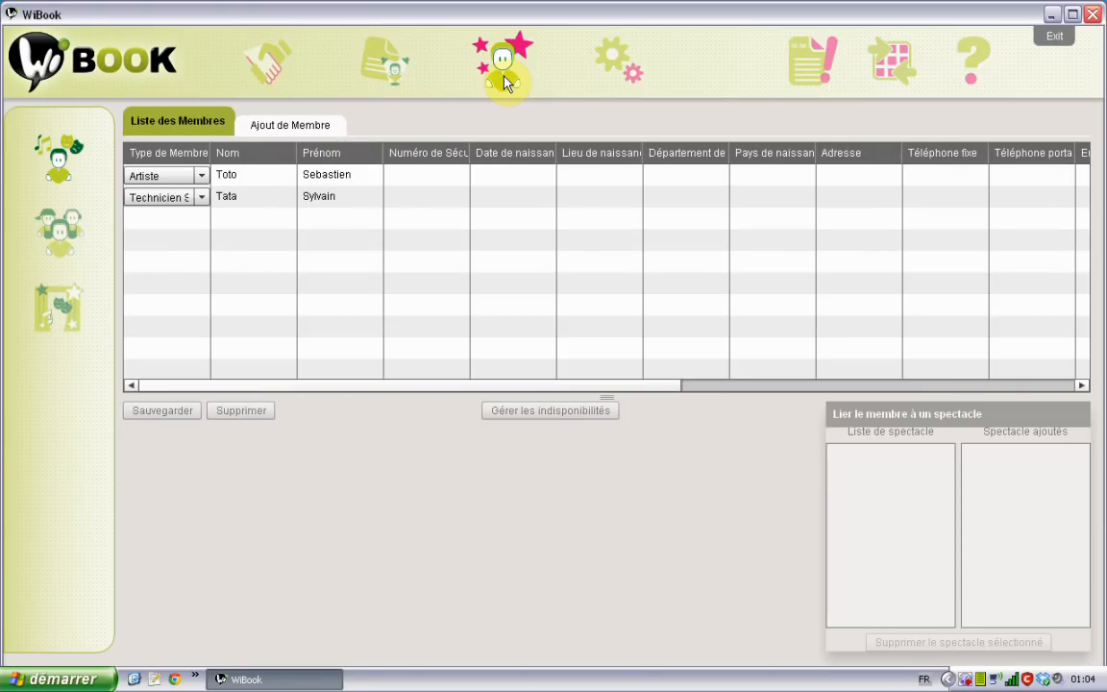
{"action": "double_click", "coordinate": [269, 199]}
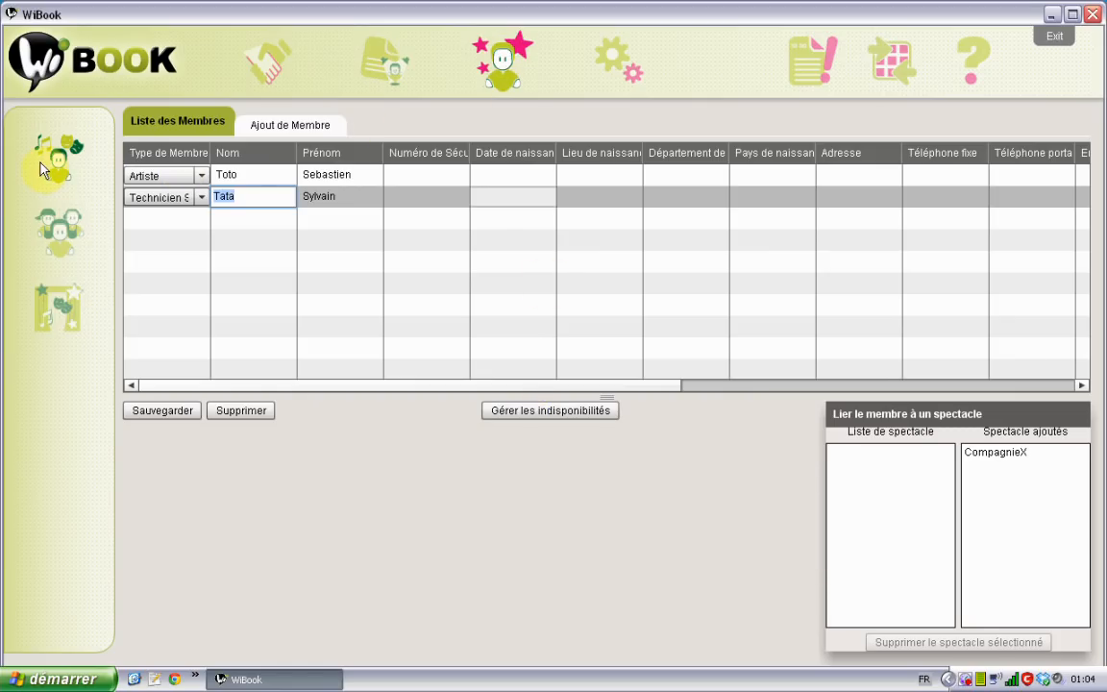
{"action": "left_click", "coordinate": [234, 195]}
Open the technician's unavailabilities, move to January 2012, and show the 13th's 'Representation' entry
{"action": "left_click", "coordinate": [527, 412]}
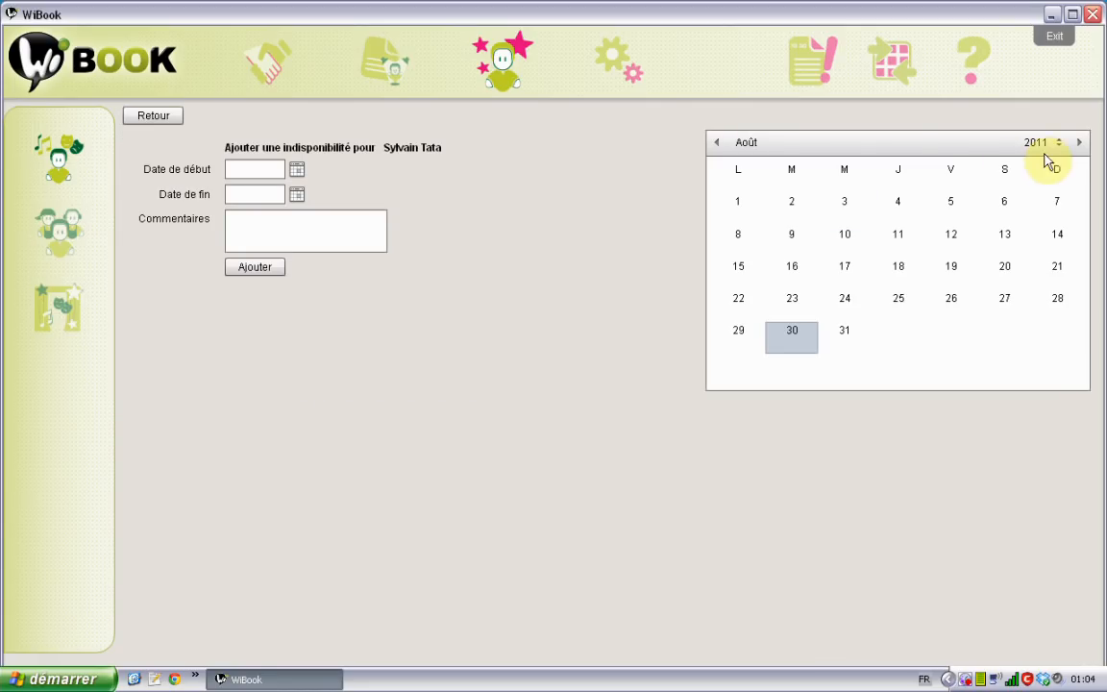
{"action": "left_click", "coordinate": [1078, 142]}
{"action": "left_click", "coordinate": [1078, 142]}
{"action": "left_click", "coordinate": [1078, 142]}
{"action": "left_click", "coordinate": [1078, 142]}
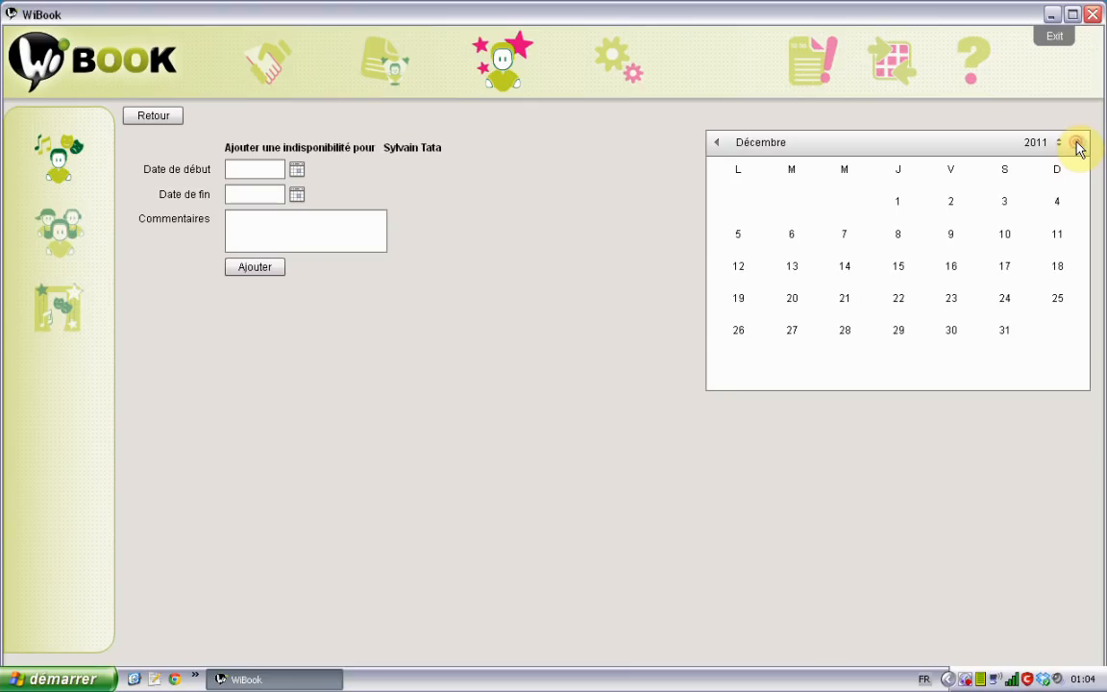
{"action": "left_click", "coordinate": [1078, 142]}
{"action": "left_click", "coordinate": [945, 279]}
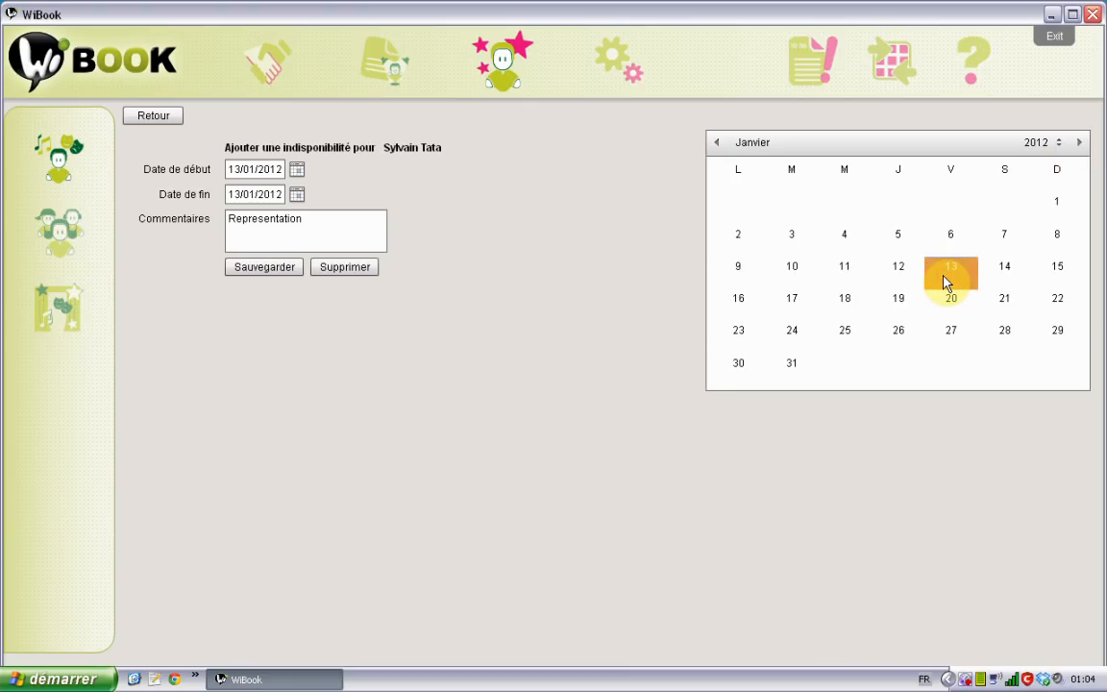